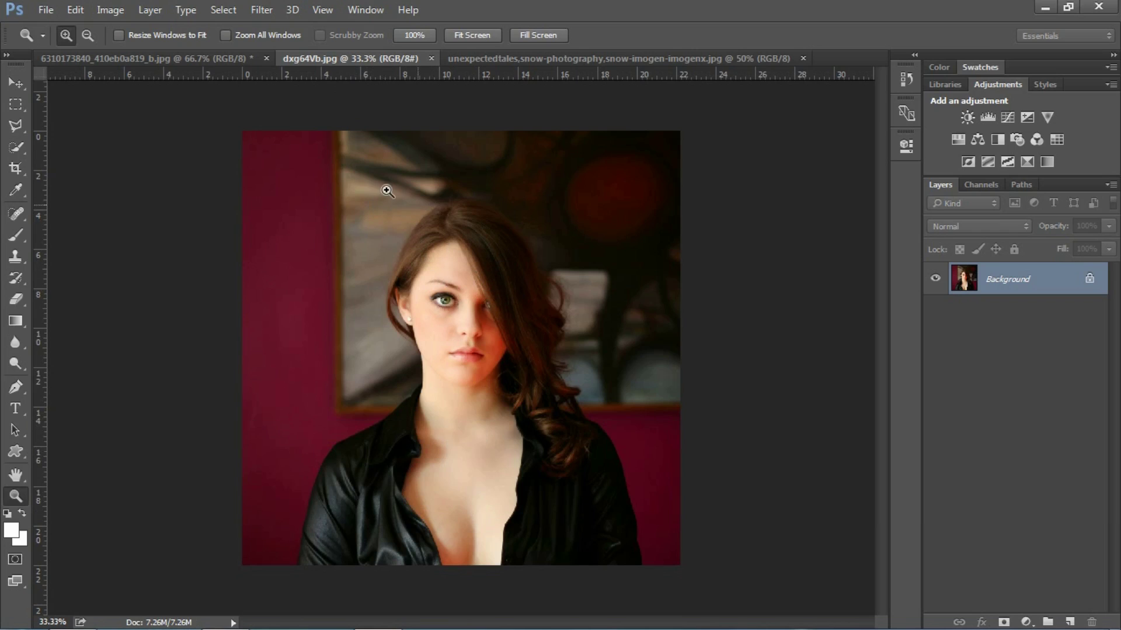
Extend the portrait's canvas by 20 pixels in both width and height, relative to its current size, with a black extension color.
left_click(109, 10)
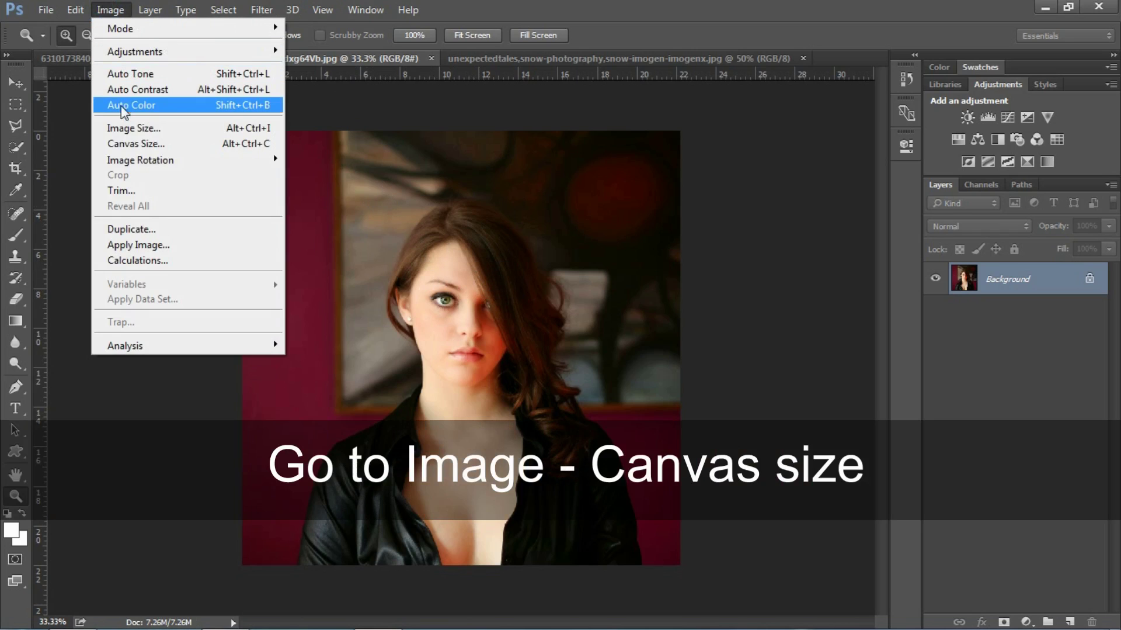
left_click(136, 145)
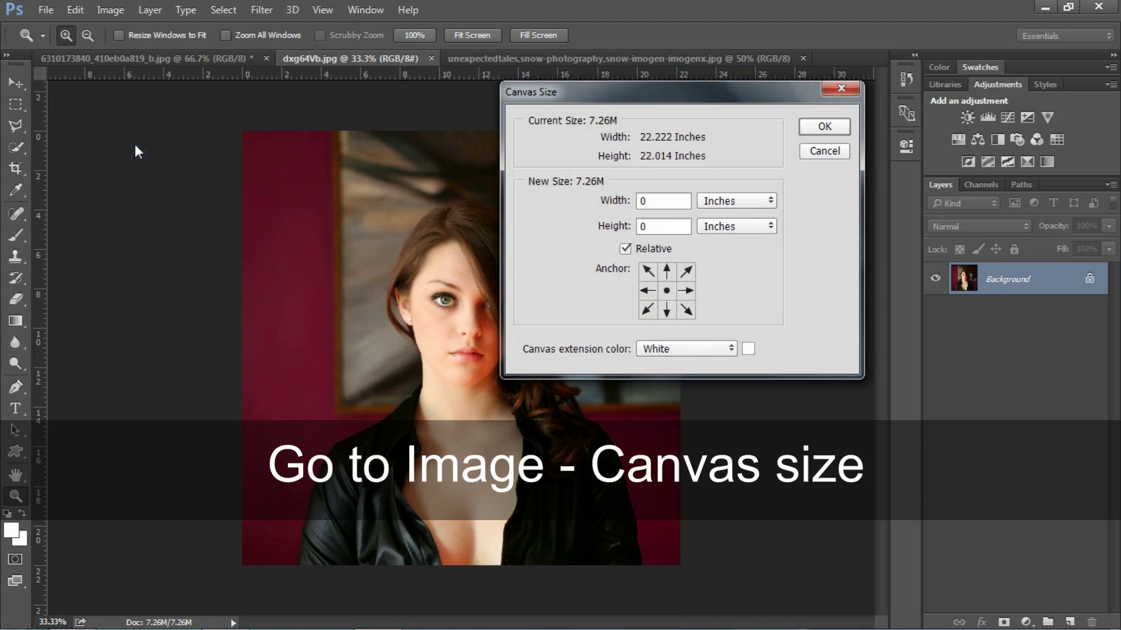
left_click_drag(619, 105, 702, 184)
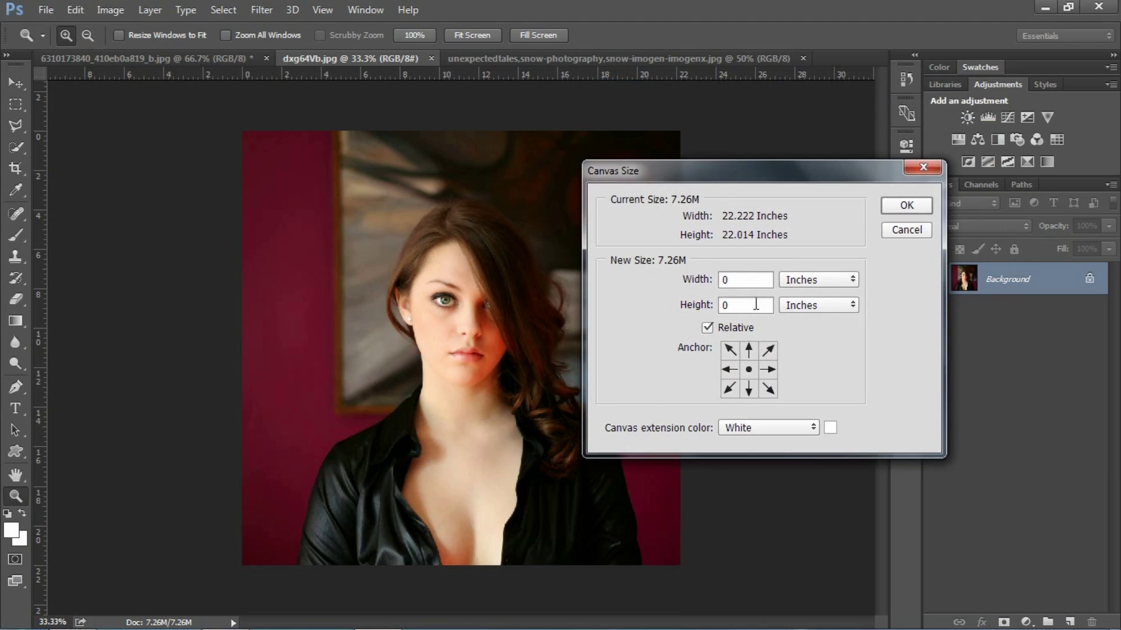
left_click(801, 282)
left_click(813, 287)
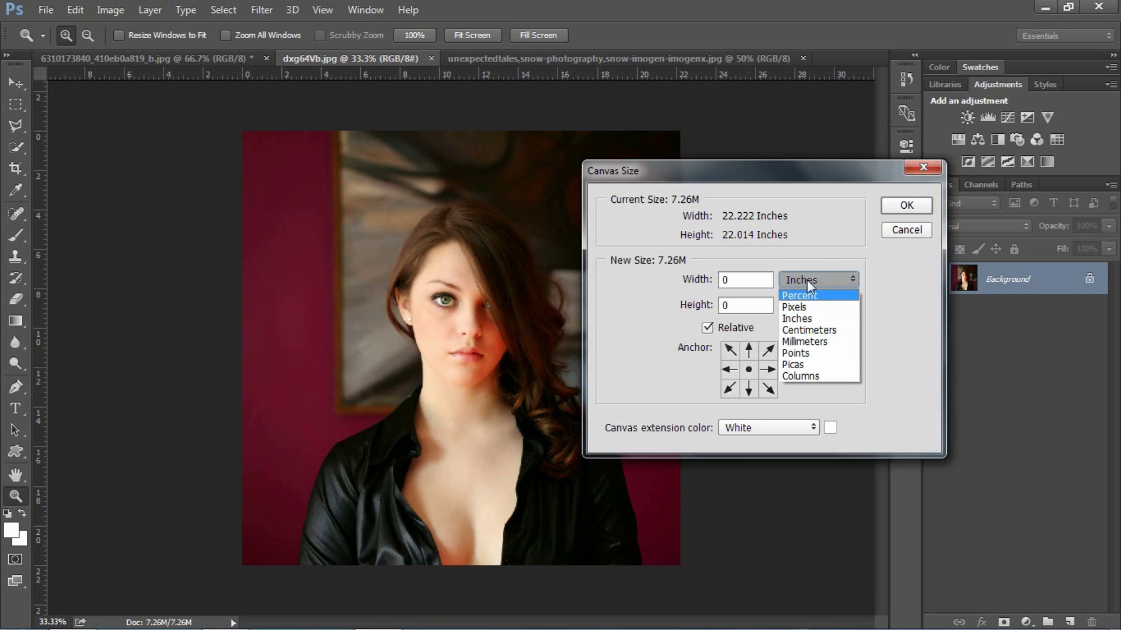
left_click(802, 308)
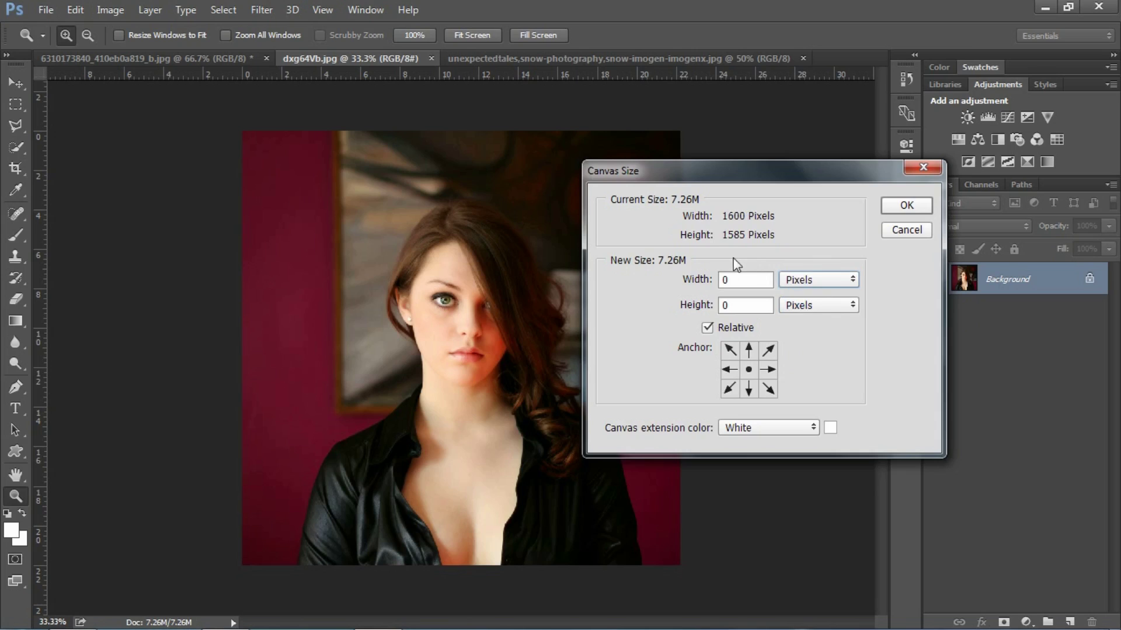
double_click(737, 281)
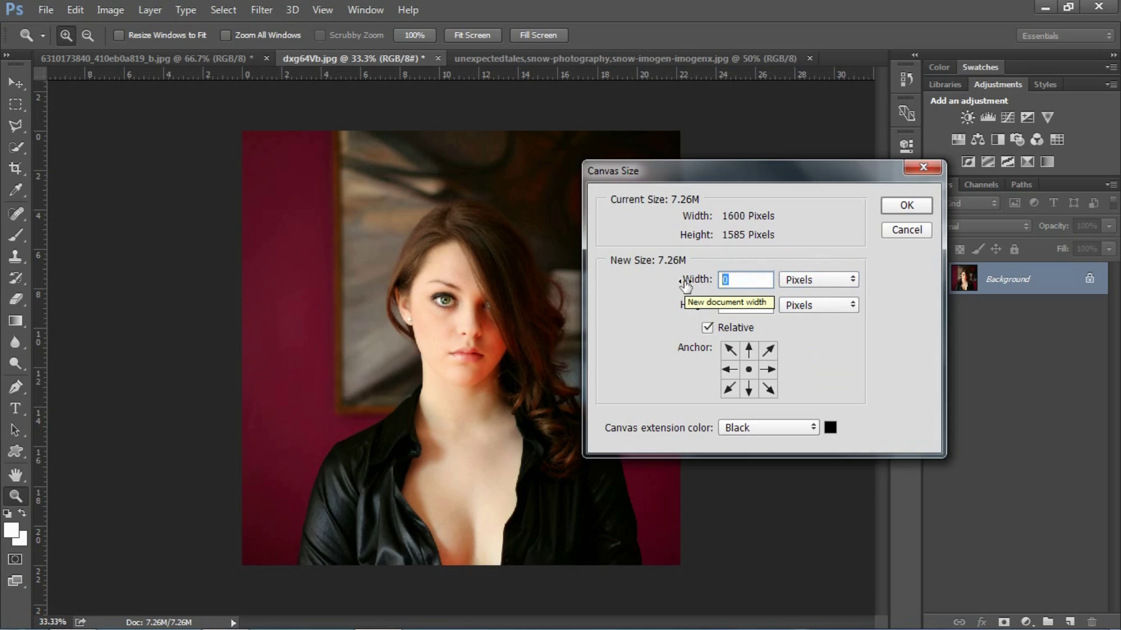
type("20")
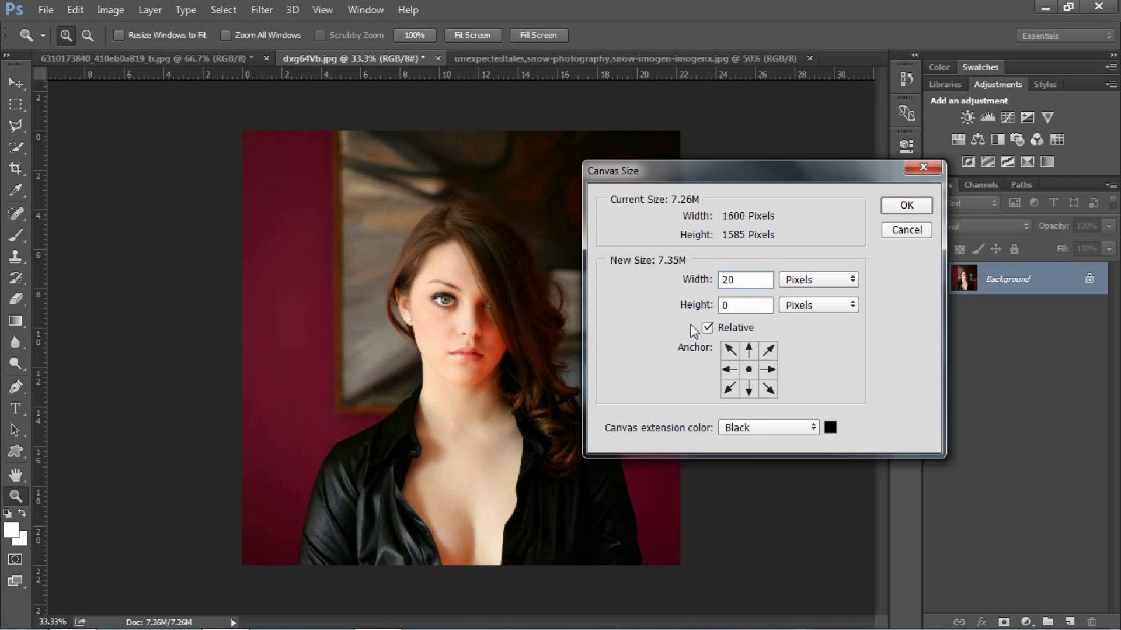
double_click(739, 305)
left_click(753, 426)
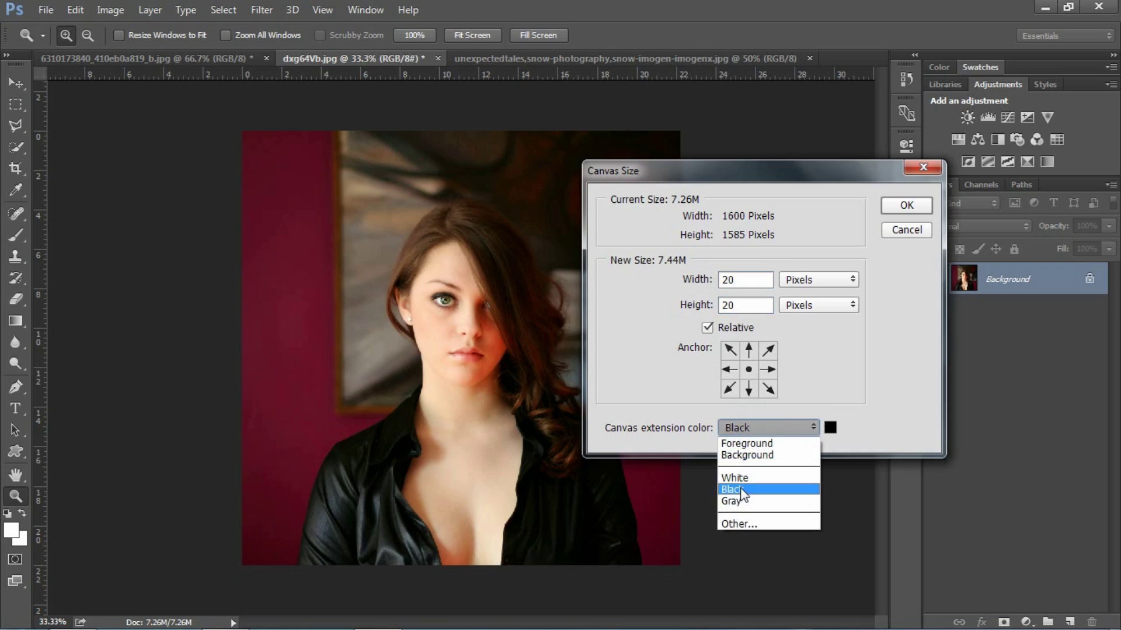
left_click(741, 489)
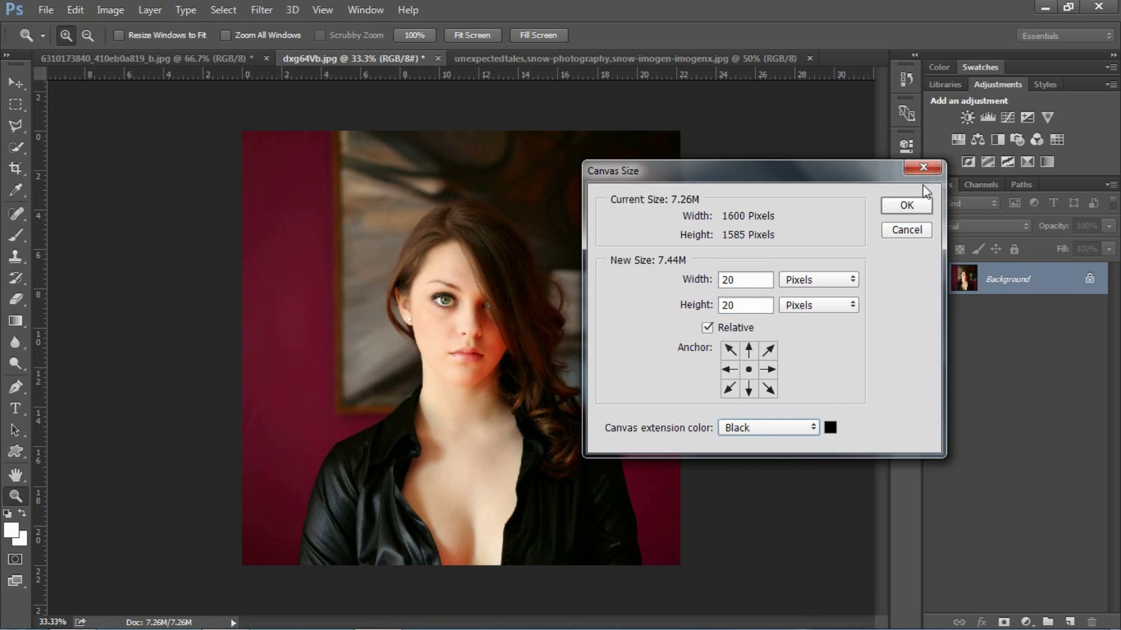
left_click(907, 206)
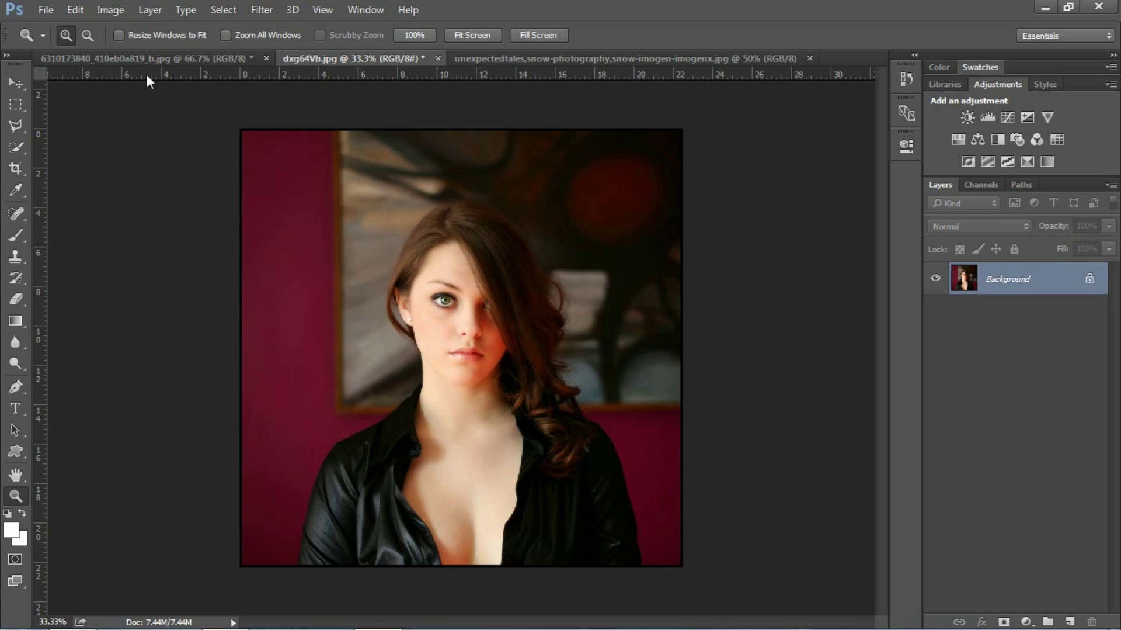
key("ctrl+minus")
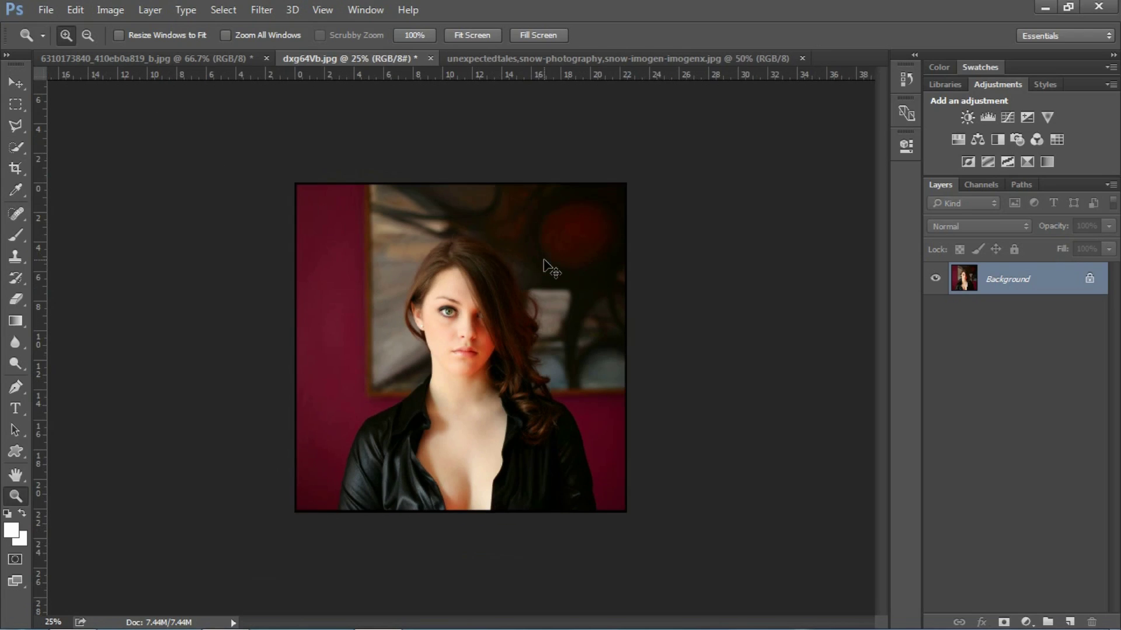
key("ctrl+plus")
key("ctrl+plus")
key("ctrl+minus")
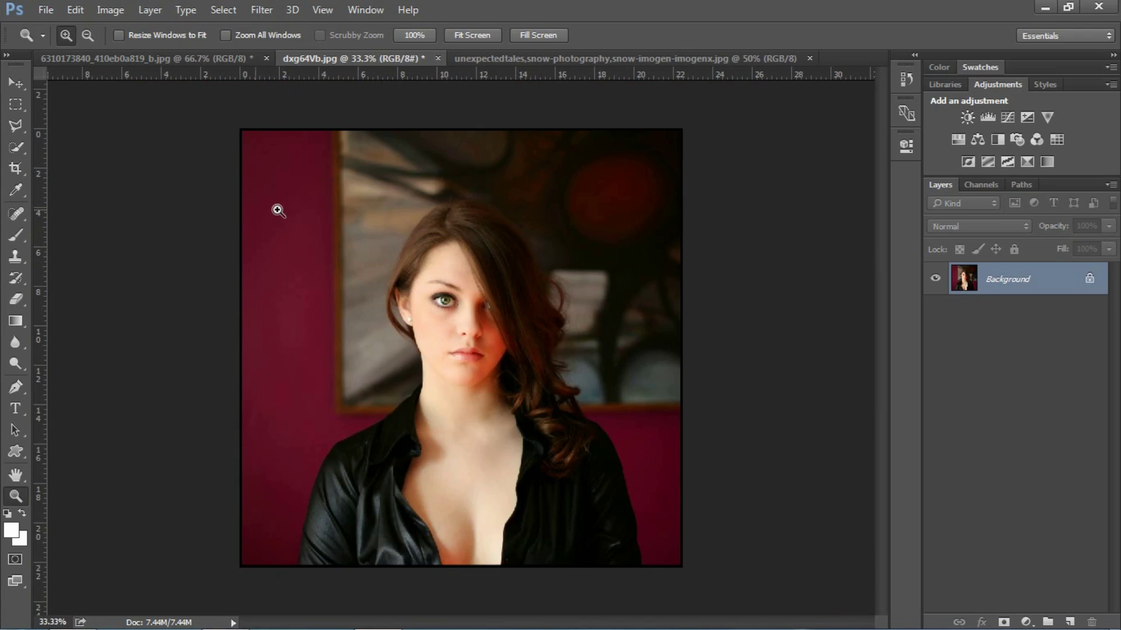
Extend the canvas by a relative 60 pixels in width and height, using white as the extension color.
left_click(106, 9)
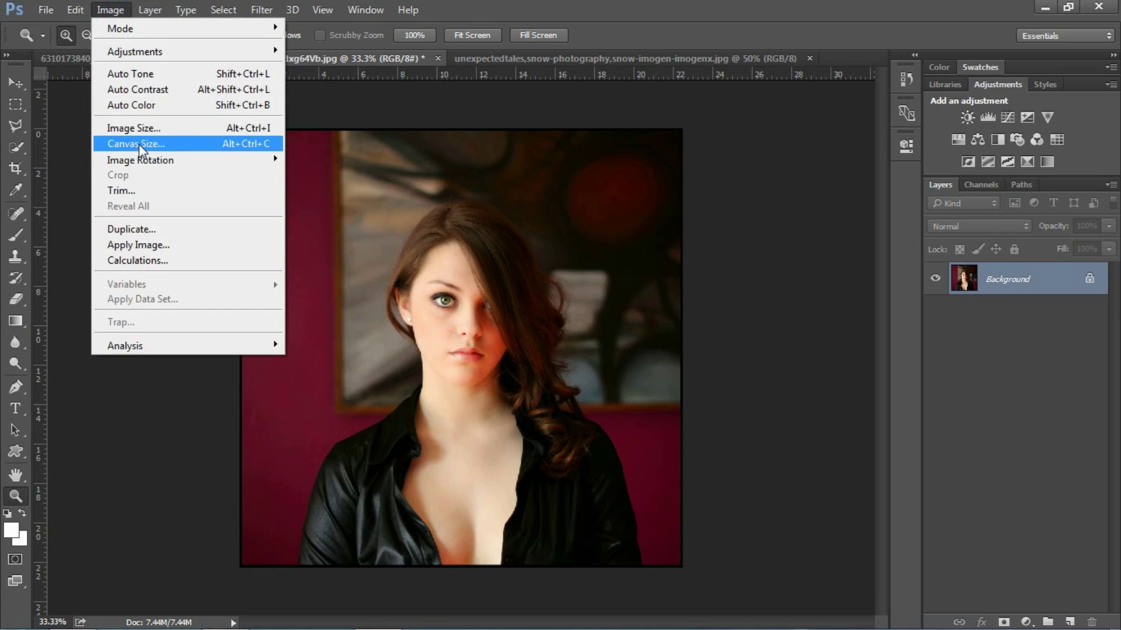
left_click(134, 142)
double_click(758, 281)
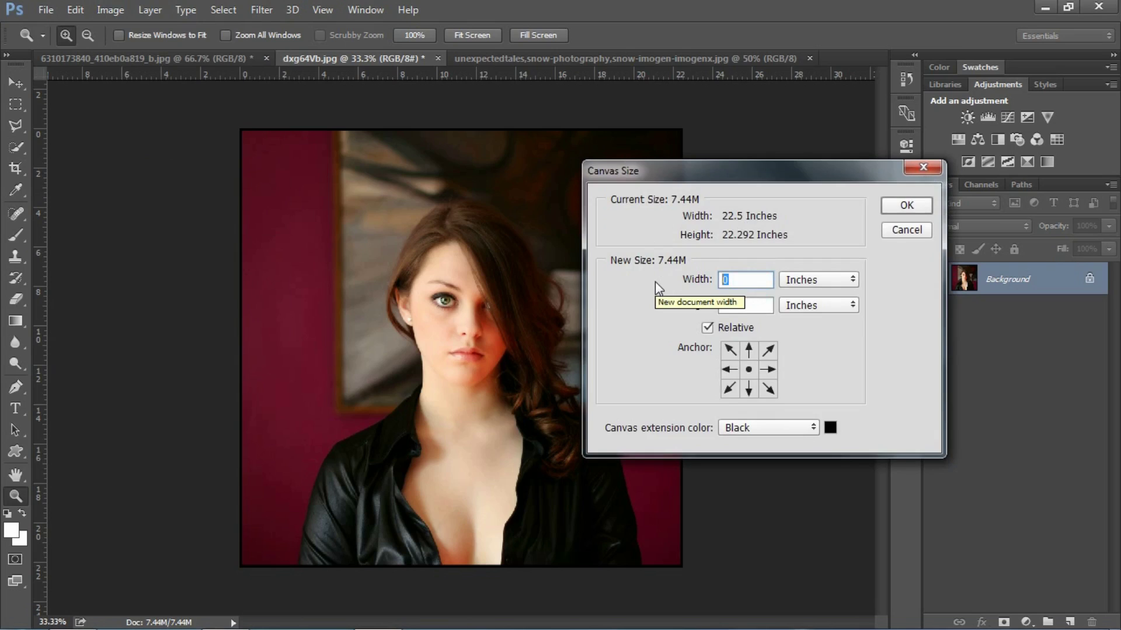
left_click(829, 281)
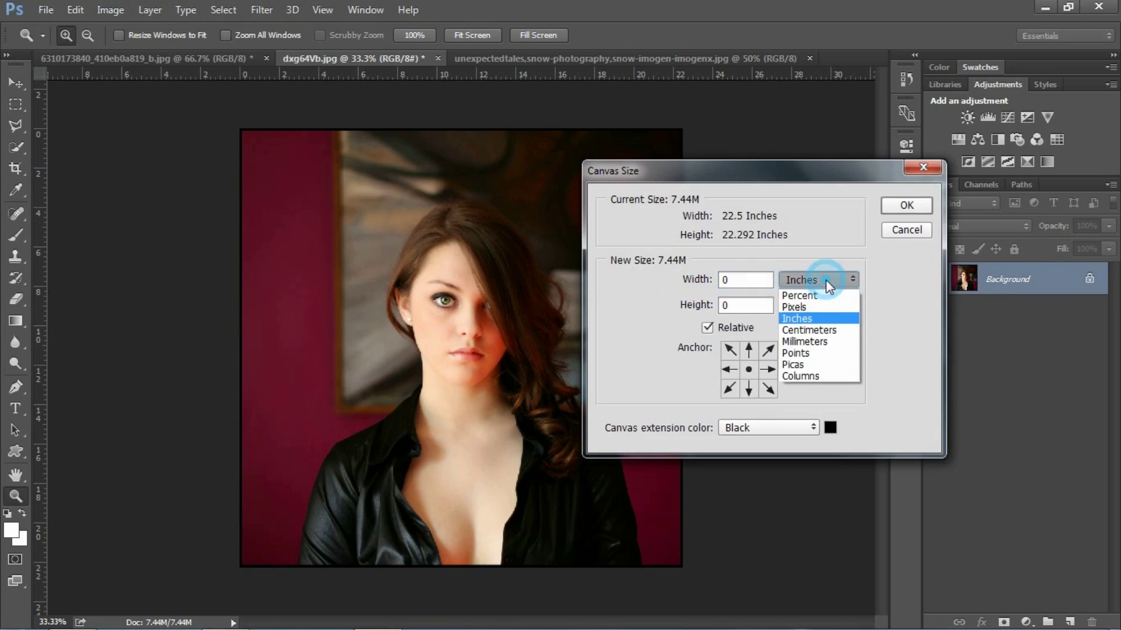
left_click(802, 304)
double_click(752, 281)
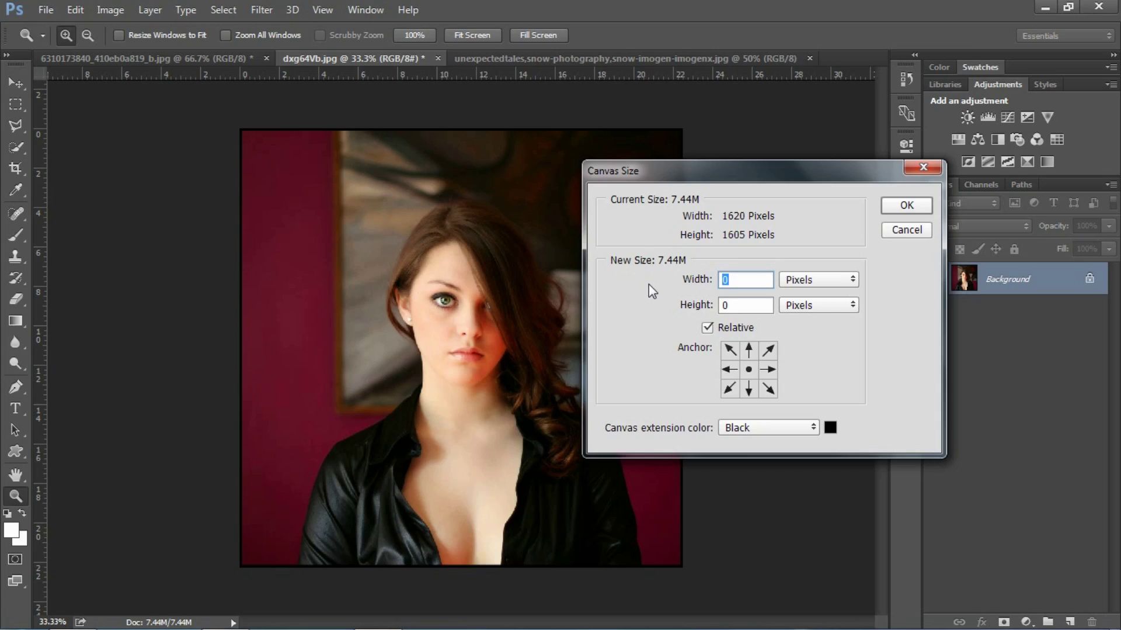
type("60")
double_click(740, 304)
left_click(787, 432)
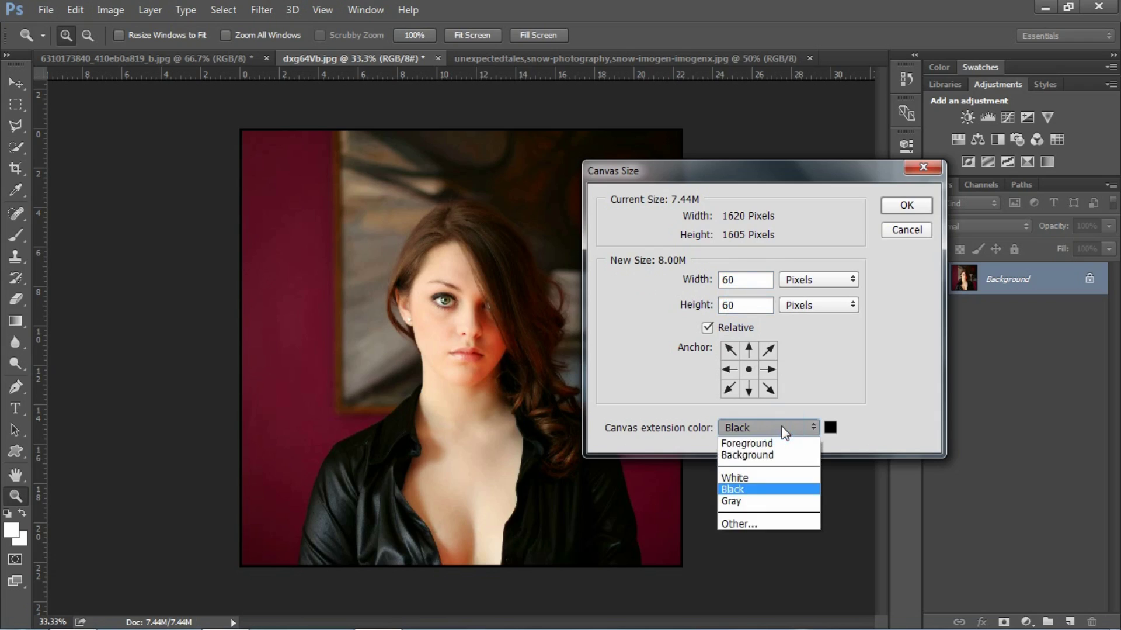
left_click(735, 477)
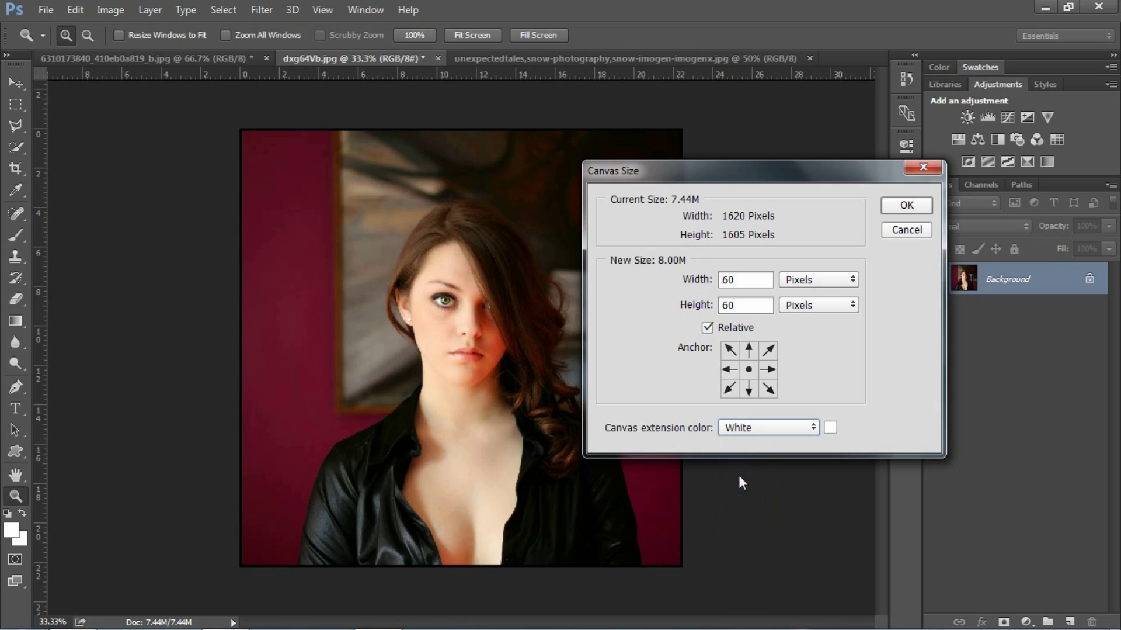
left_click(907, 206)
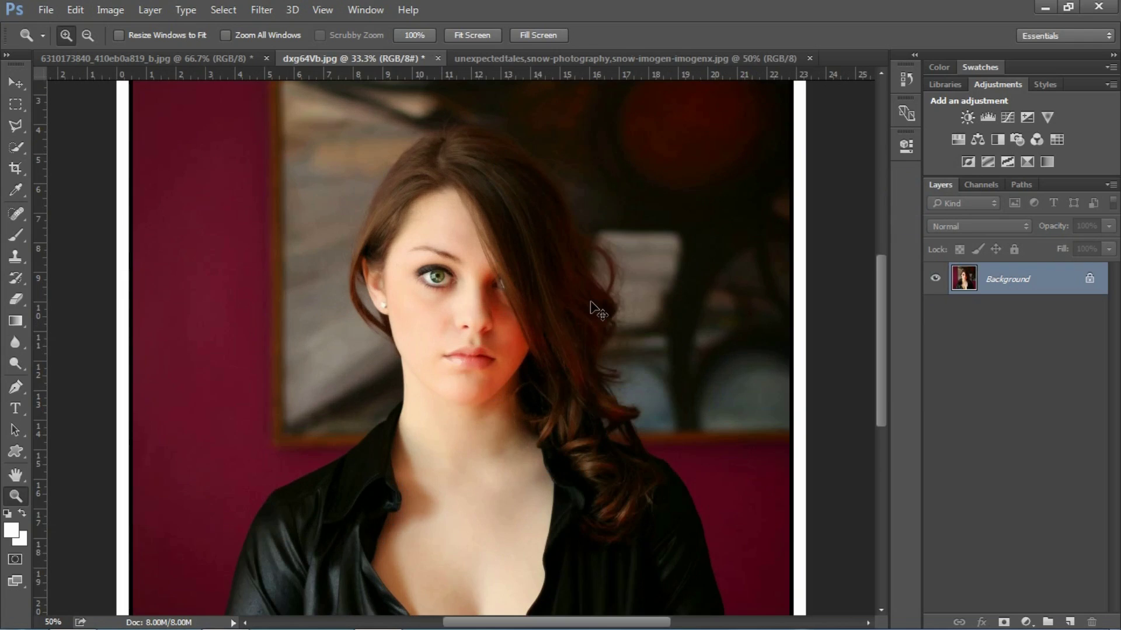
Extend the canvas by another 20 pixels in width and height to widen the white border around the portrait.
left_click(590, 302)
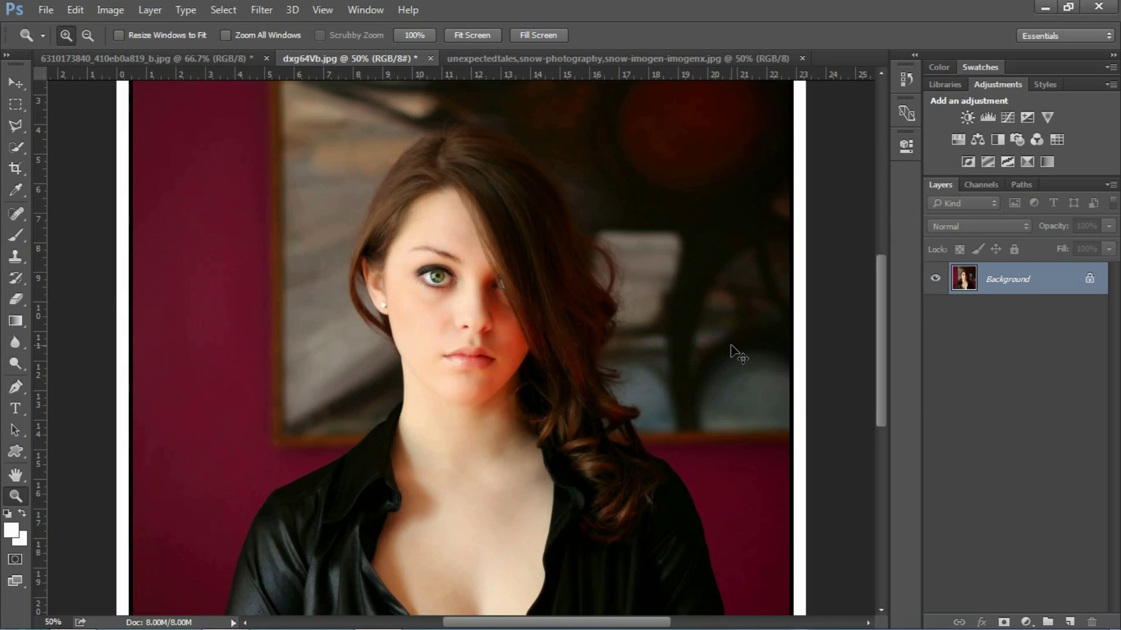
left_click(638, 345, "alt")
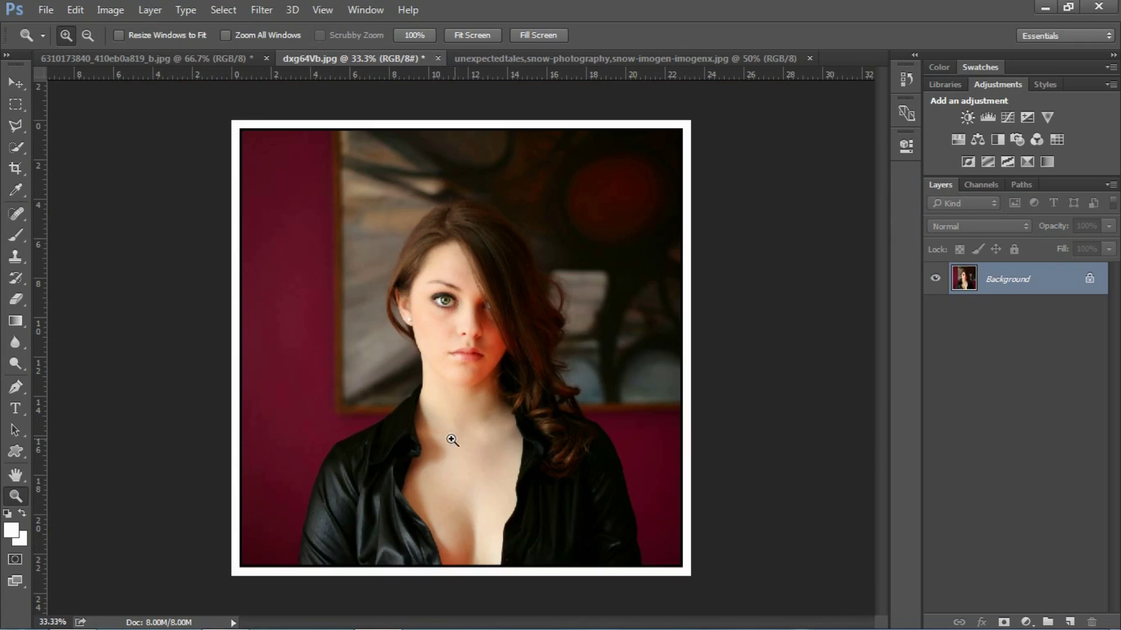
left_click(111, 9)
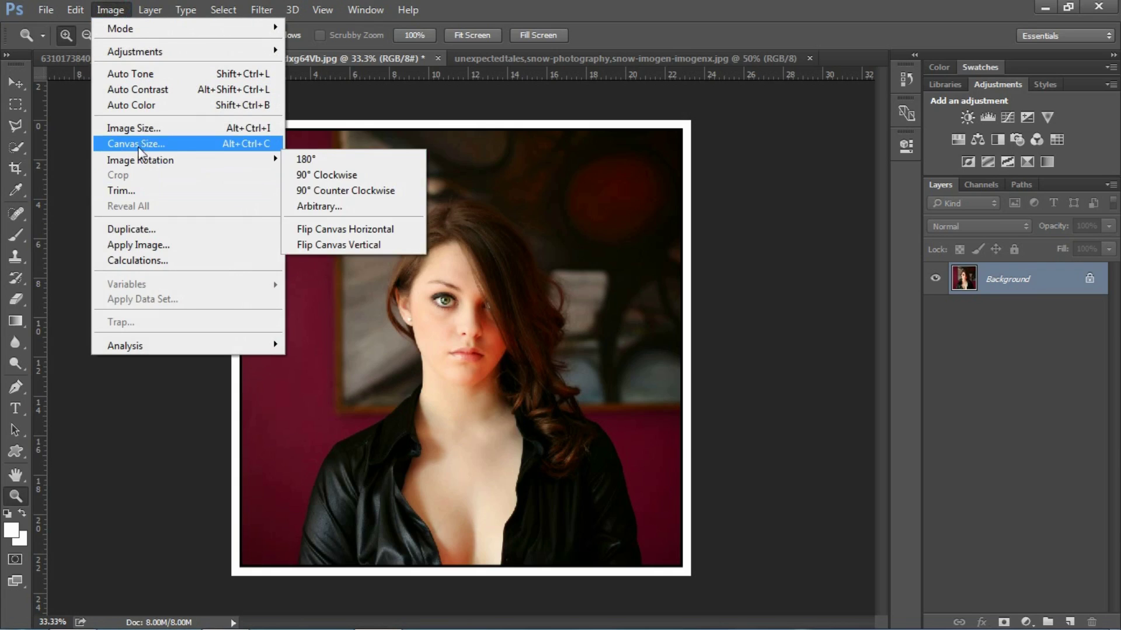
left_click(140, 144)
left_click_drag(739, 282, 633, 275)
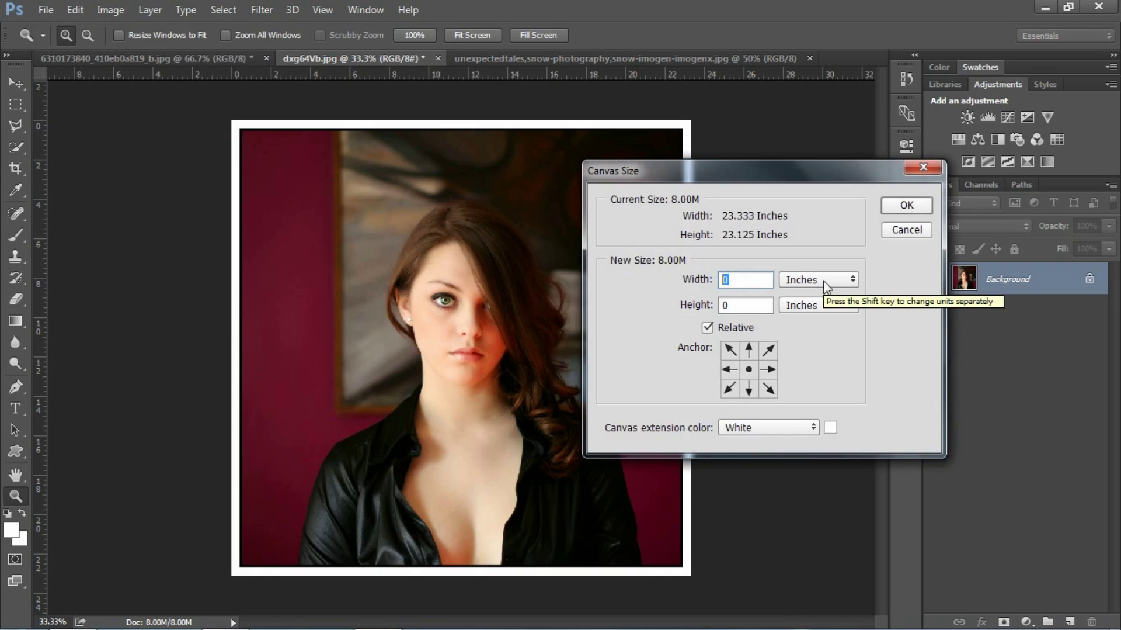
type("20")
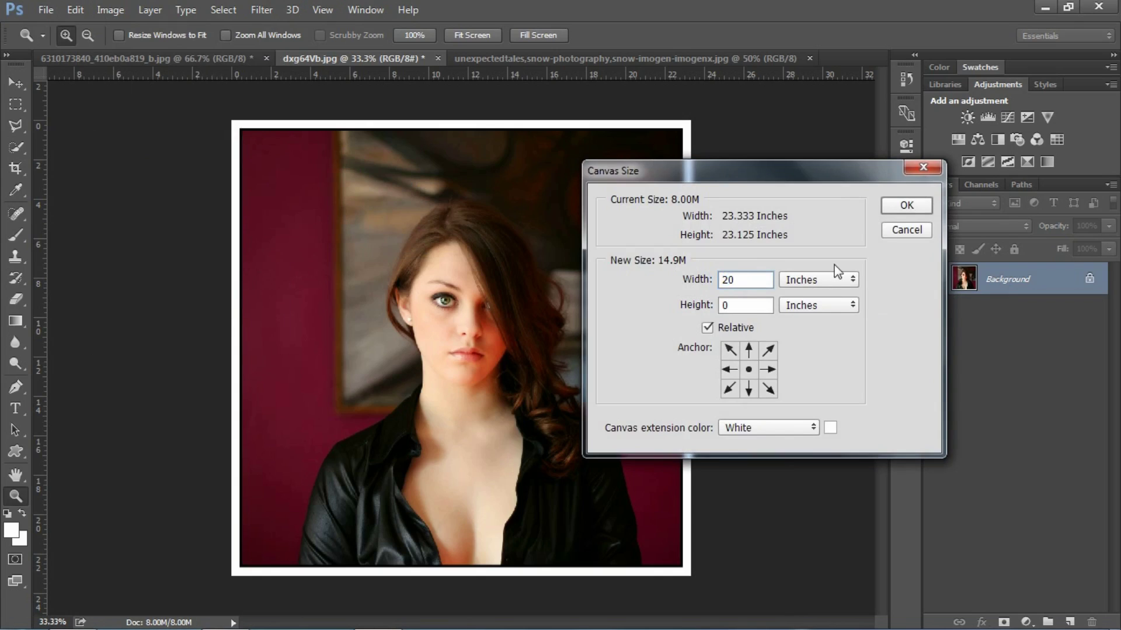
left_click(746, 306)
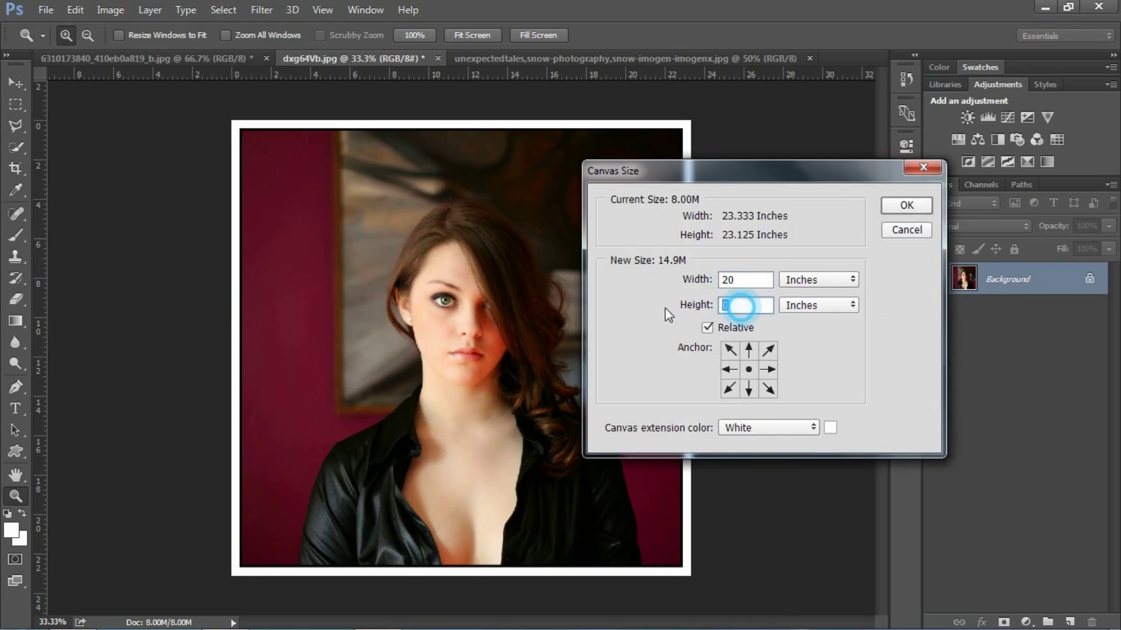
left_click(807, 279)
left_click(797, 306)
double_click(741, 279)
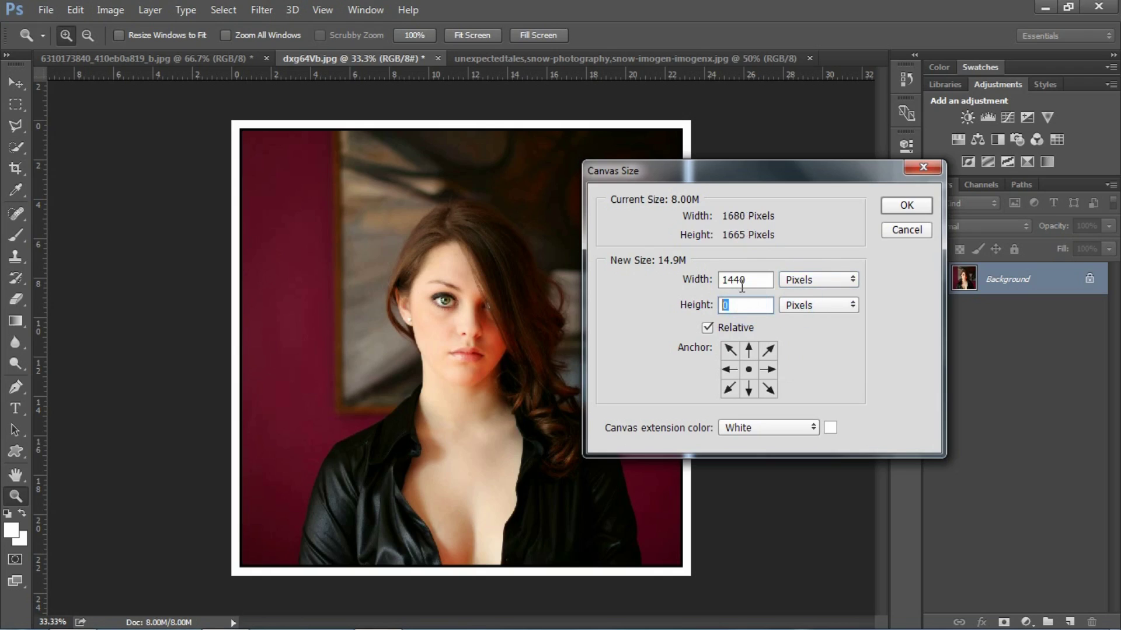
type("20")
double_click(738, 305)
type("20")
left_click(902, 204)
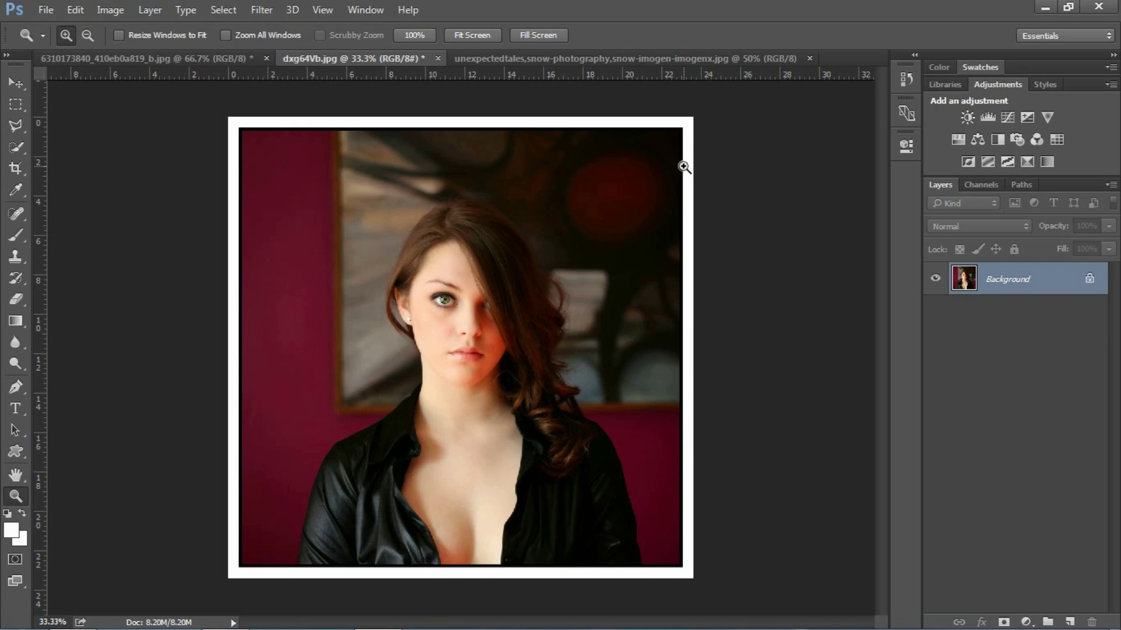
Undo both white canvas extensions, keeping only the thin black border around the portrait.
key("ctrl+z")
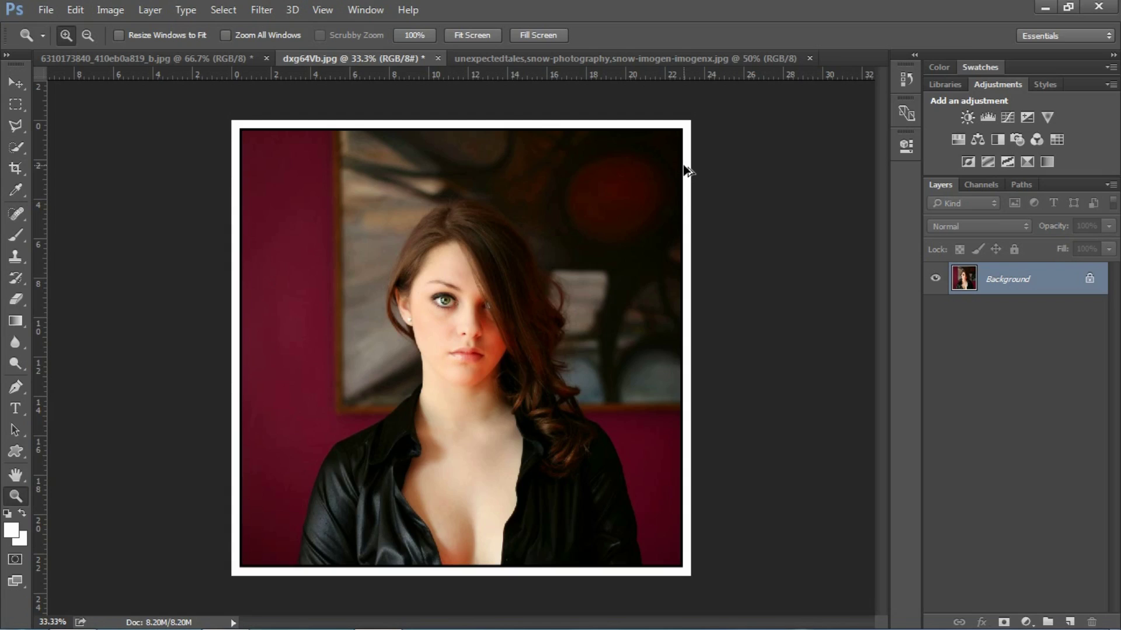
key("ctrl+alt+z")
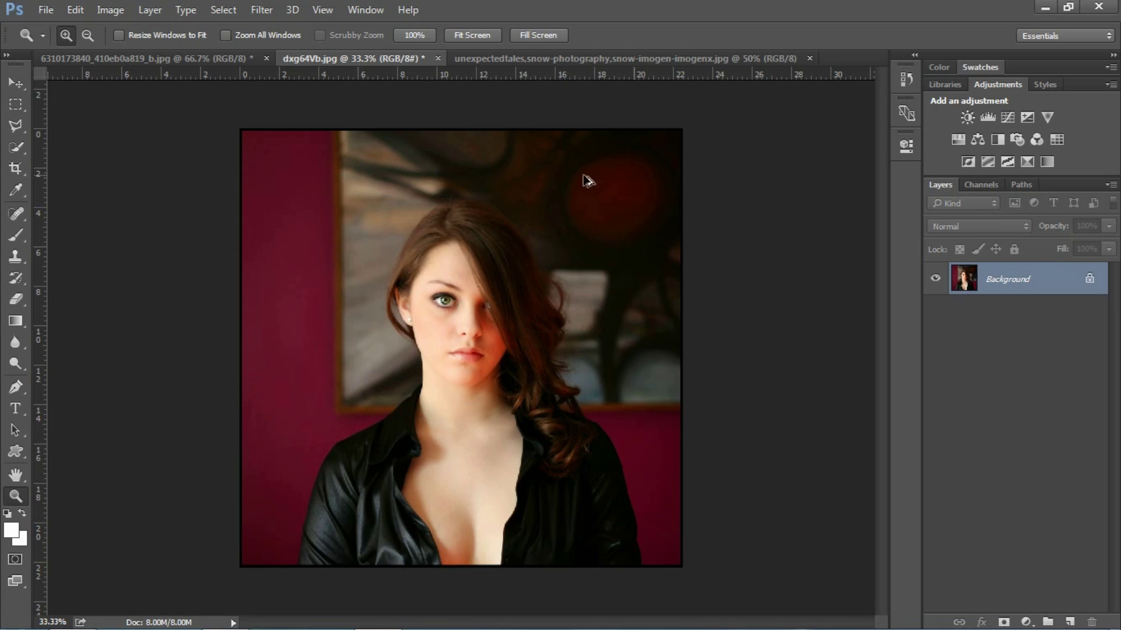
left_click(114, 9)
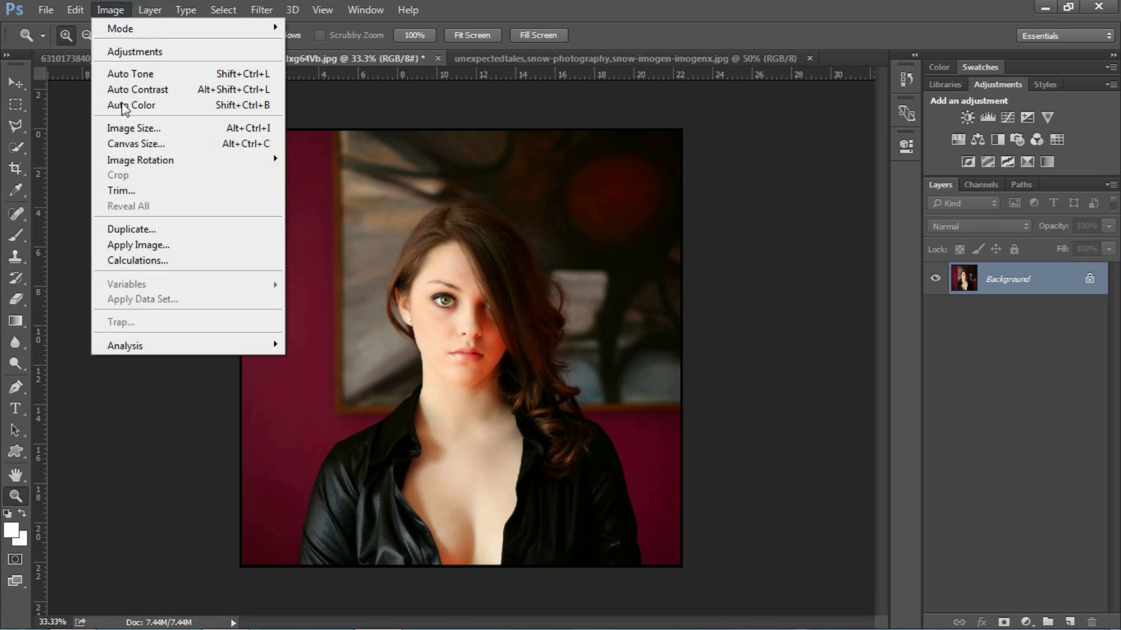
left_click(135, 130)
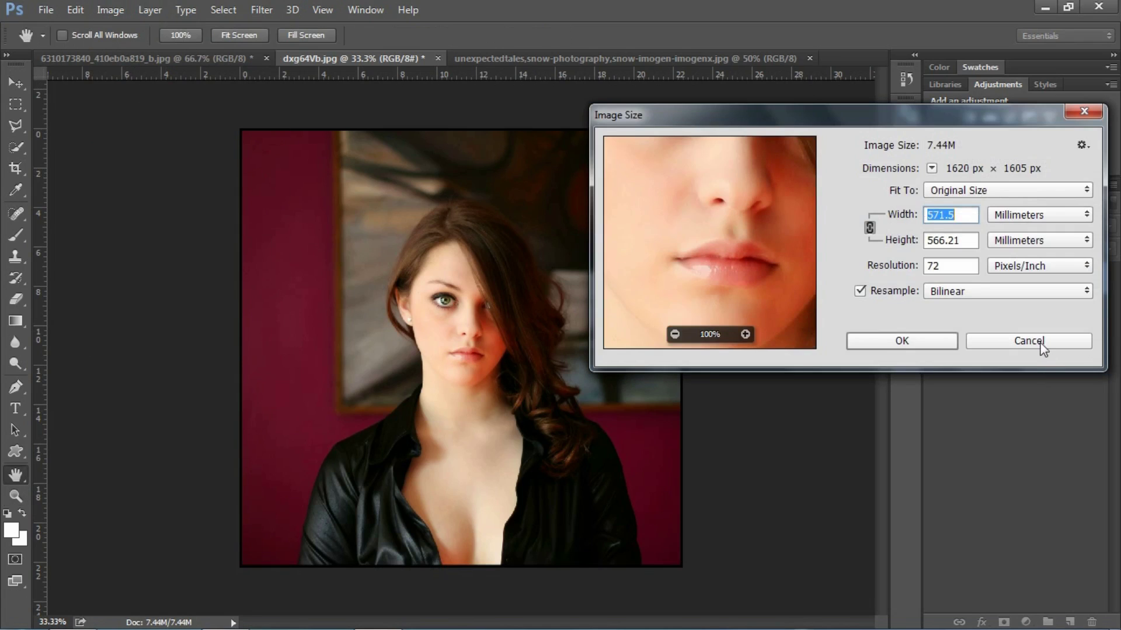
left_click(1042, 343)
Set a relative canvas extension of 80 pixels in both width and height for the black-bordered portrait.
left_click(101, 9)
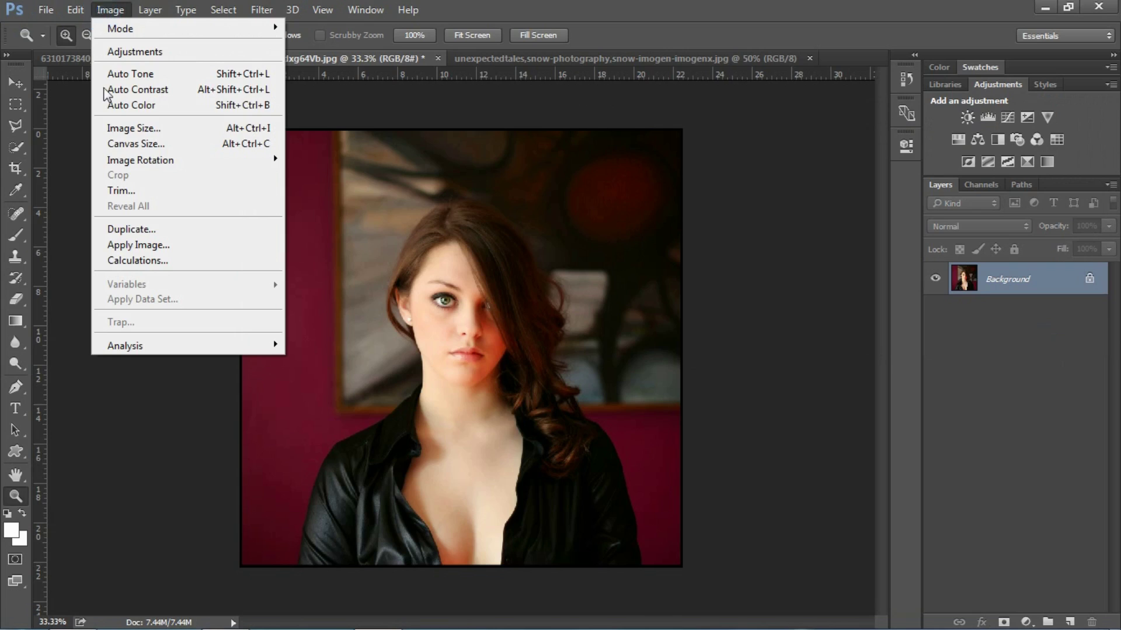
left_click(120, 145)
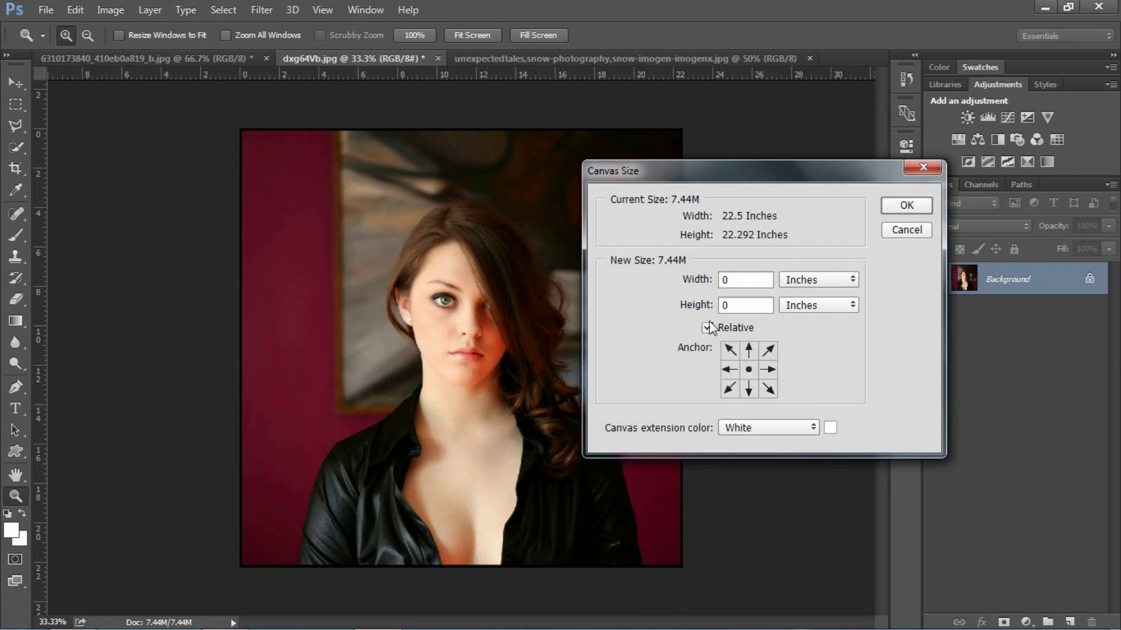
double_click(749, 281)
type("80")
left_click(800, 281)
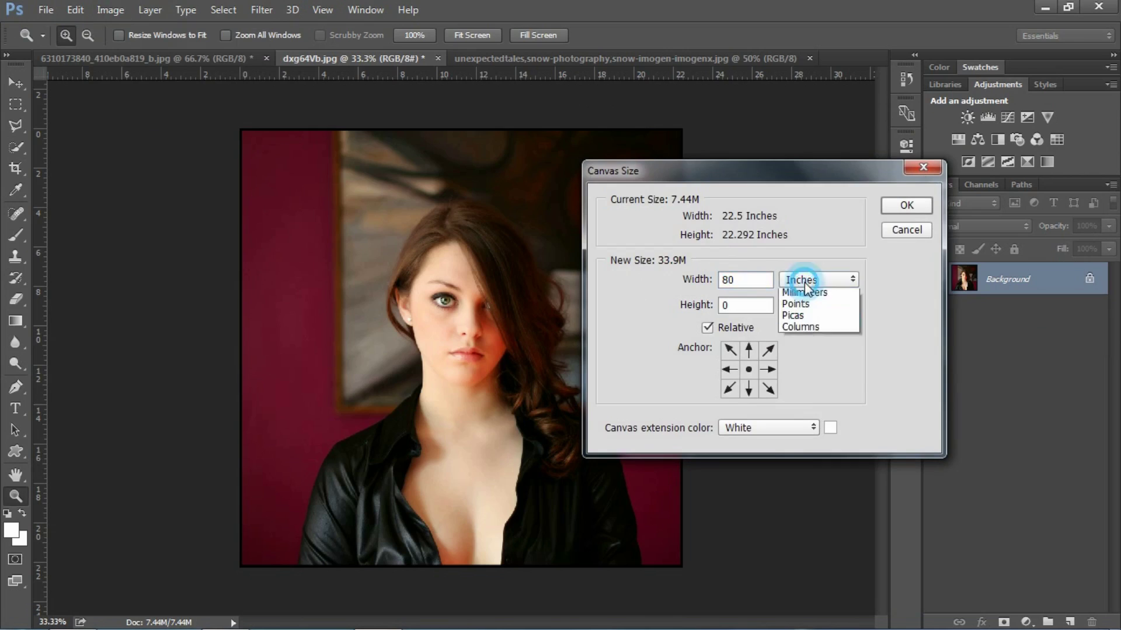
left_click(801, 310)
left_click(801, 281)
left_click(734, 280)
double_click(743, 280)
type("80")
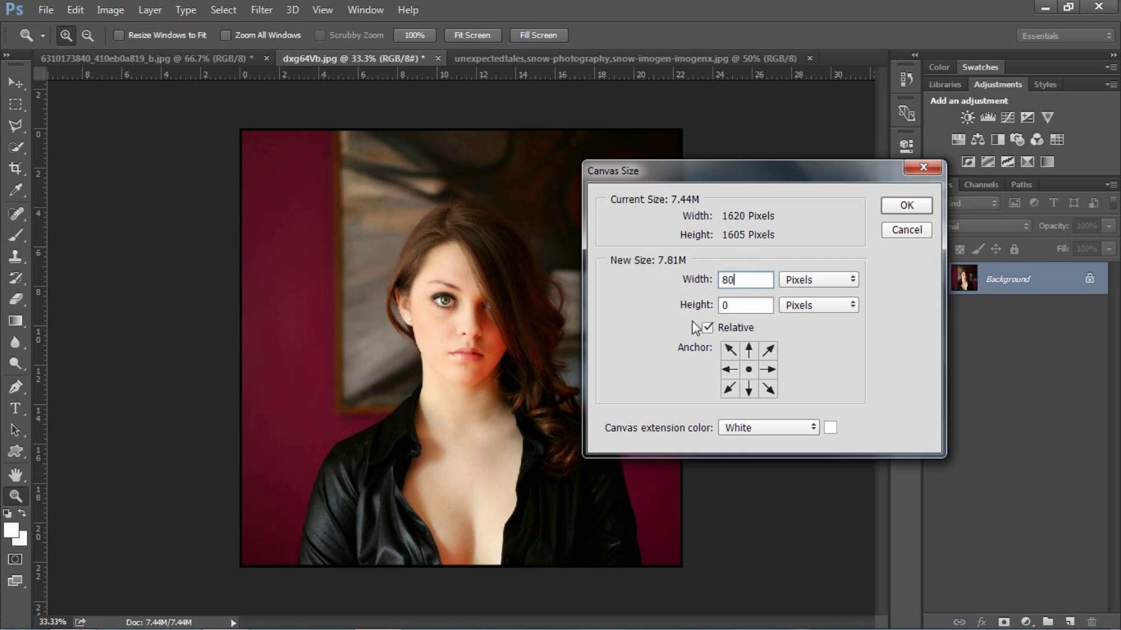
double_click(738, 305)
type("80")
Choose a bright yellow as the canvas extension color and apply the extension.
left_click(830, 428)
left_click(857, 174)
left_click_drag(857, 194, 868, 266)
left_click_drag(809, 146, 861, 85)
left_click(979, 88)
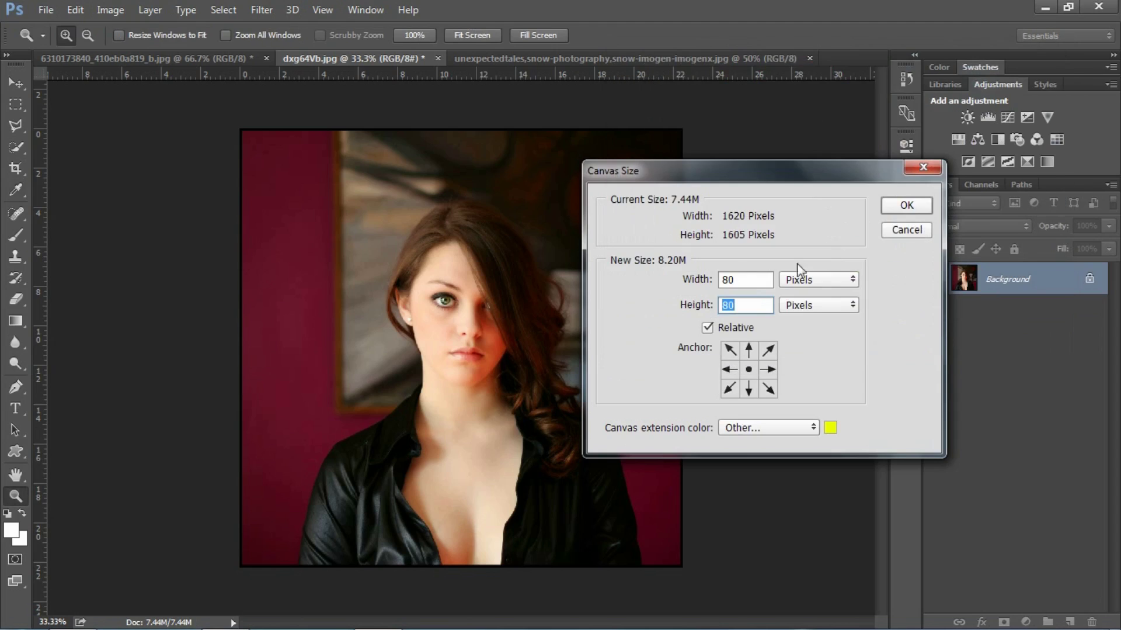
left_click(905, 207)
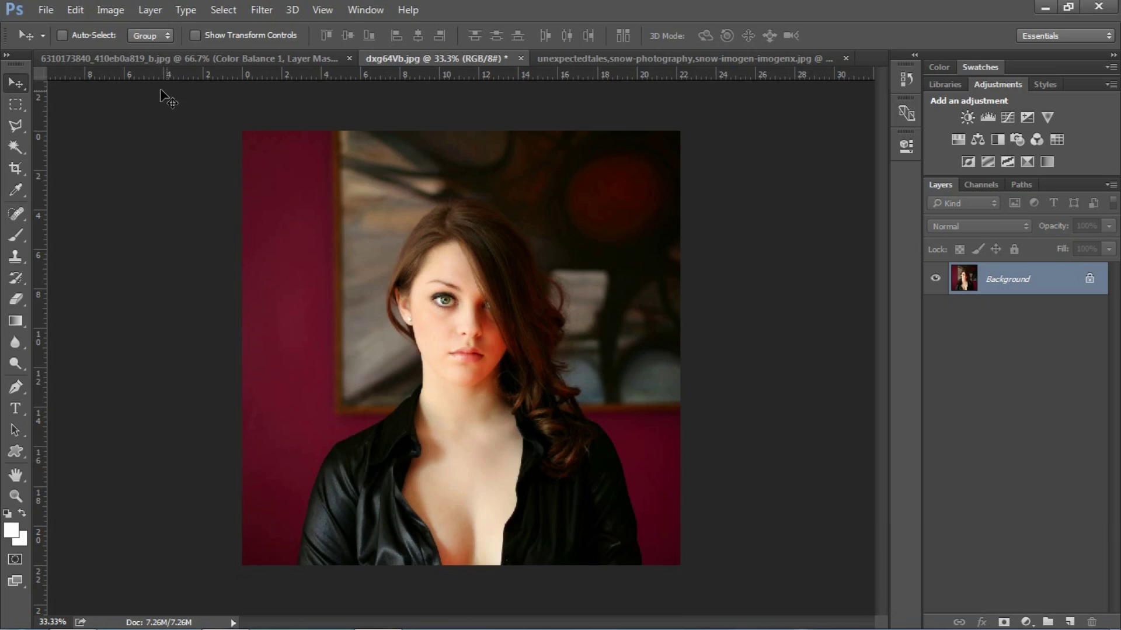
Extend the borderless portrait's canvas by a relative 20 pixels in width and height with black as the extension color.
left_click(115, 10)
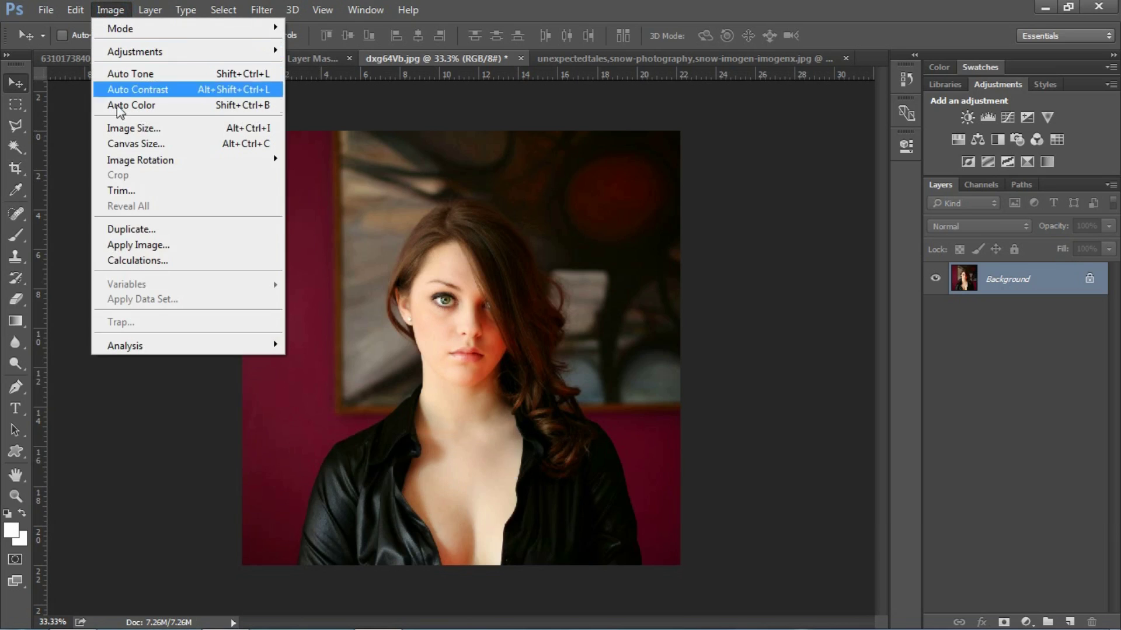
left_click(124, 146)
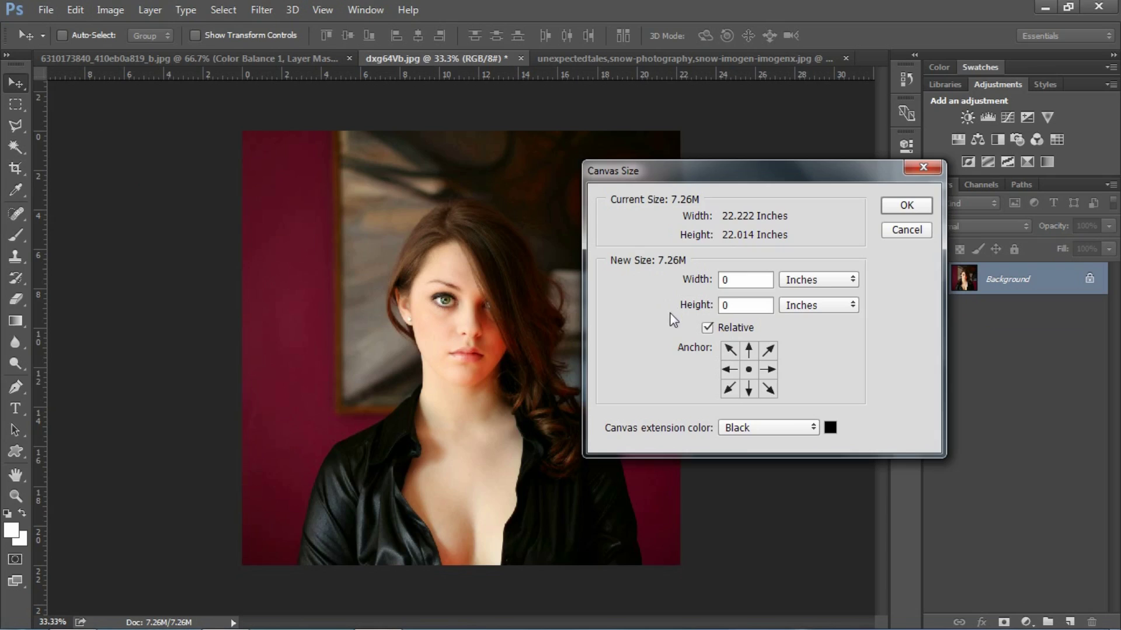
left_click(800, 280)
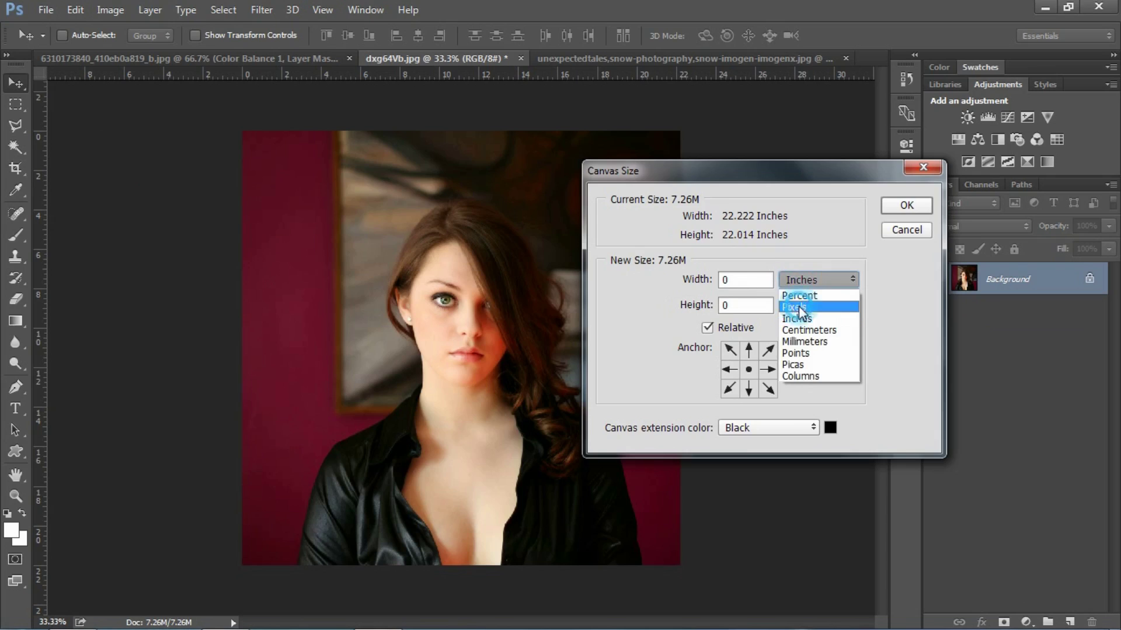
left_click(798, 302)
left_click(750, 278)
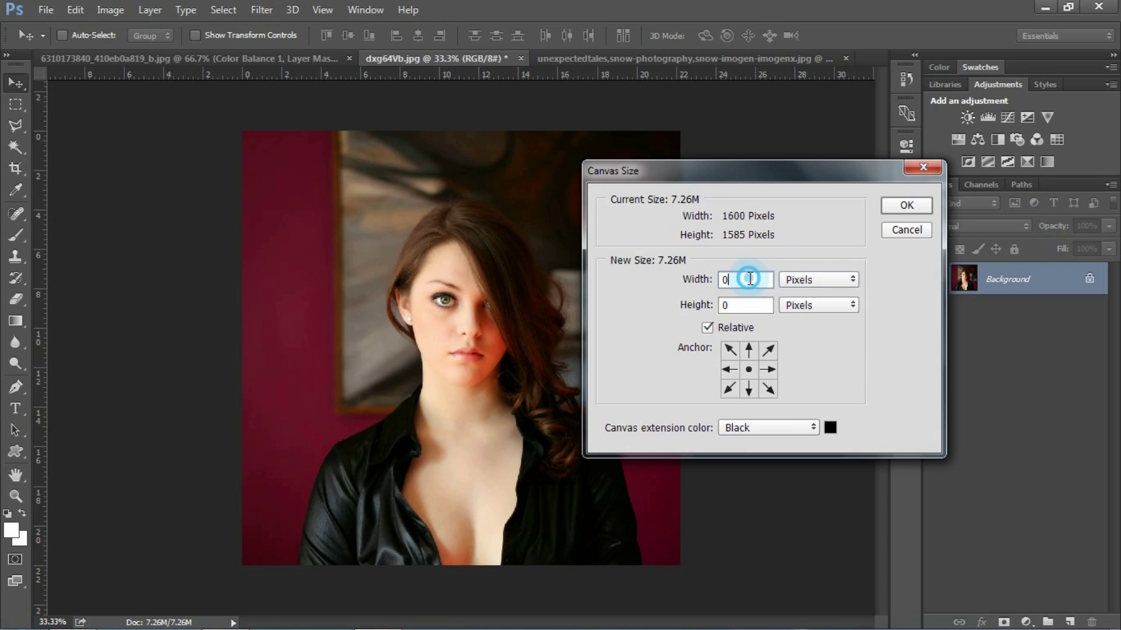
type("20")
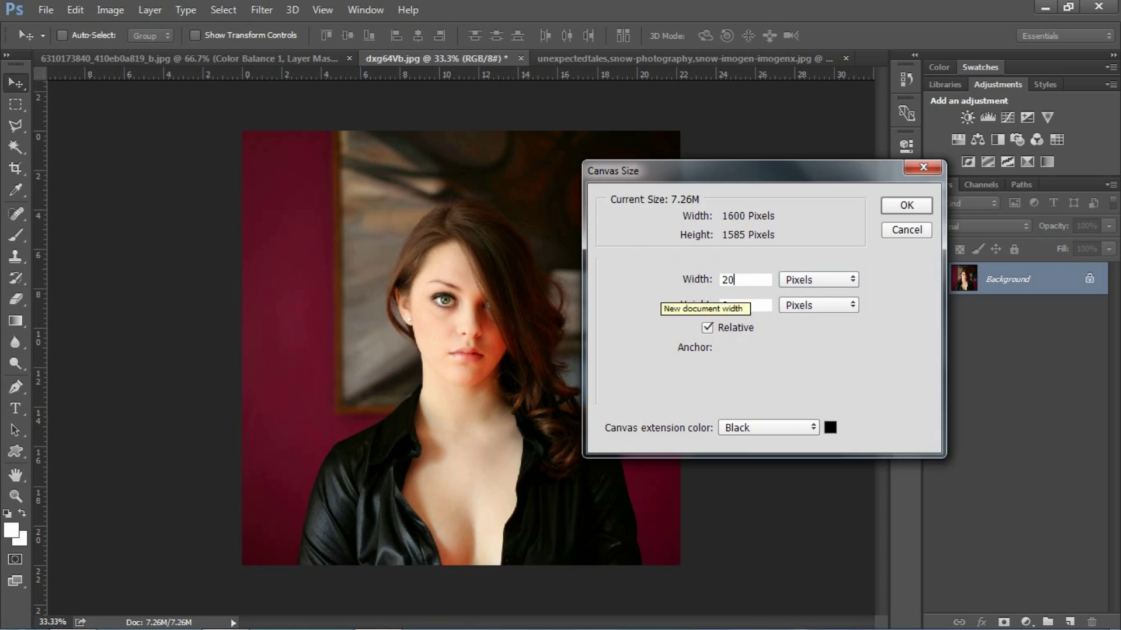
left_click(732, 310)
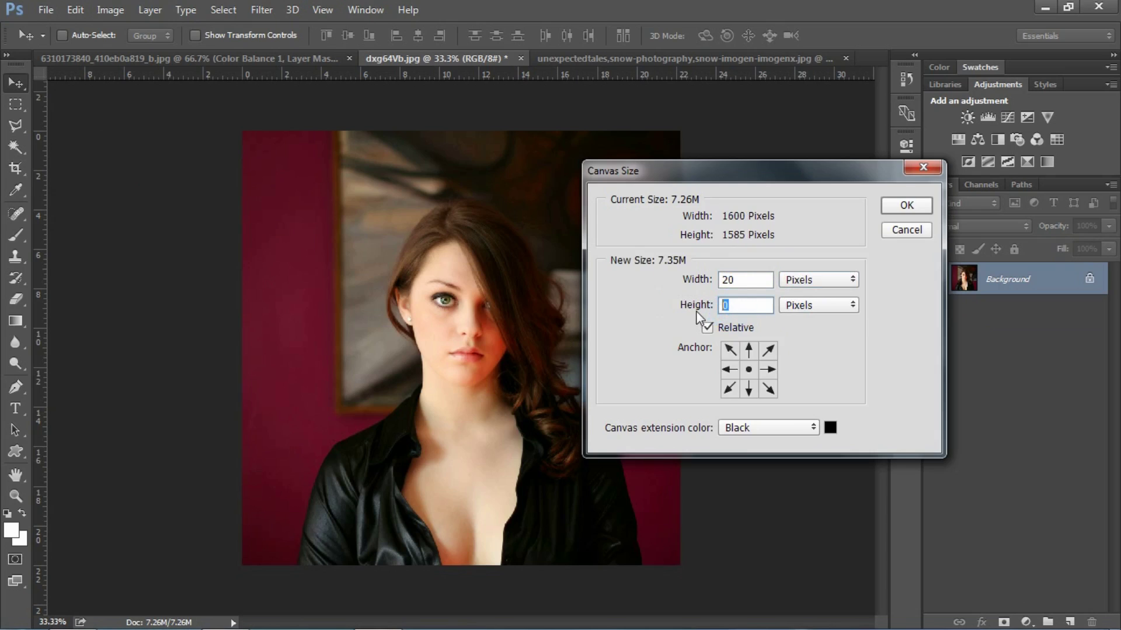
type("20")
left_click(905, 209)
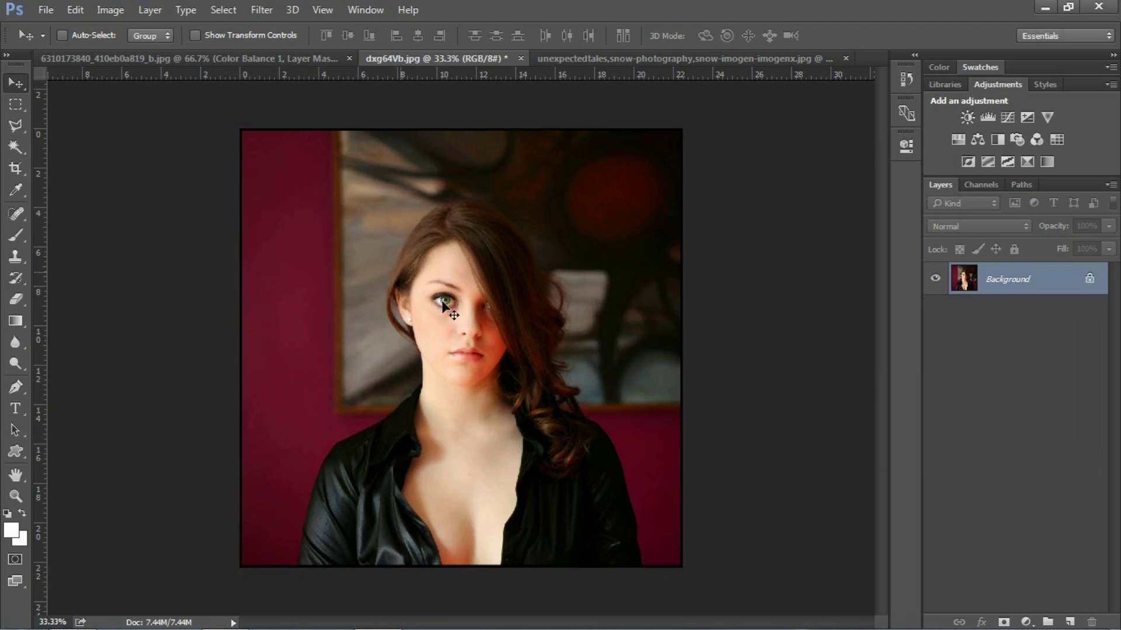
Start another relative canvas extension with 40 for width and height and white as the extension color.
left_click(111, 10)
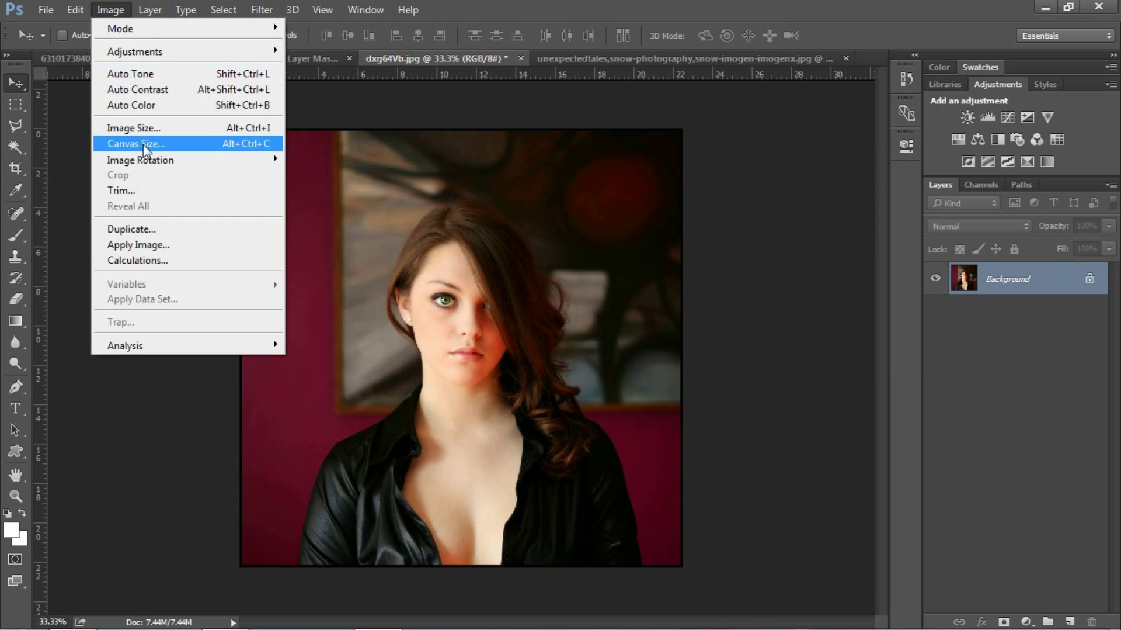
left_click(164, 146)
double_click(757, 283)
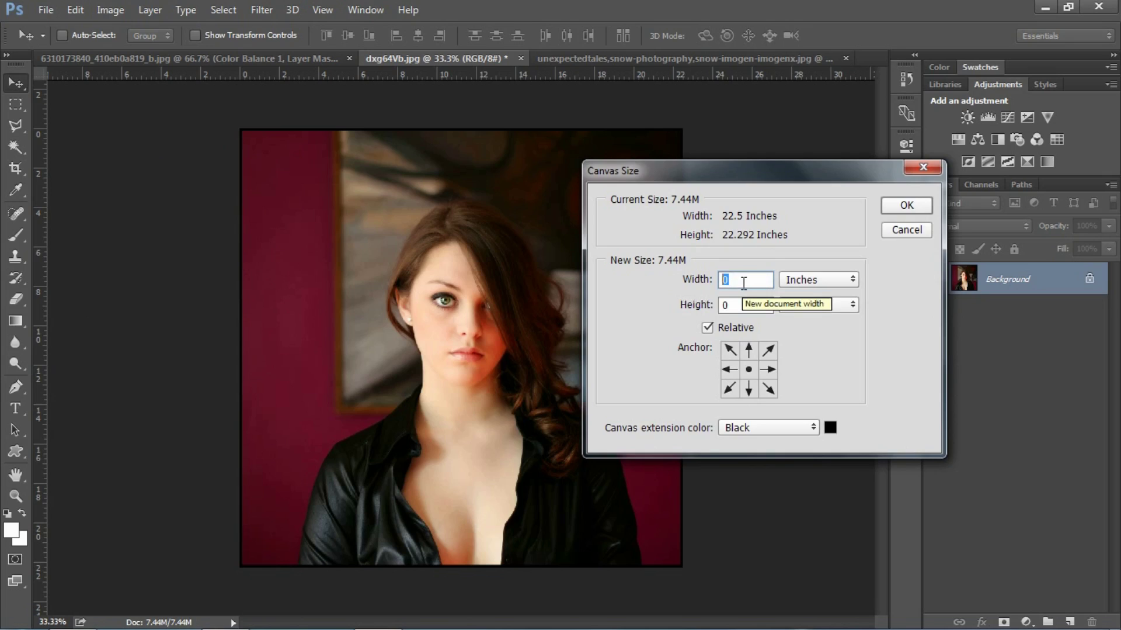
type("25")
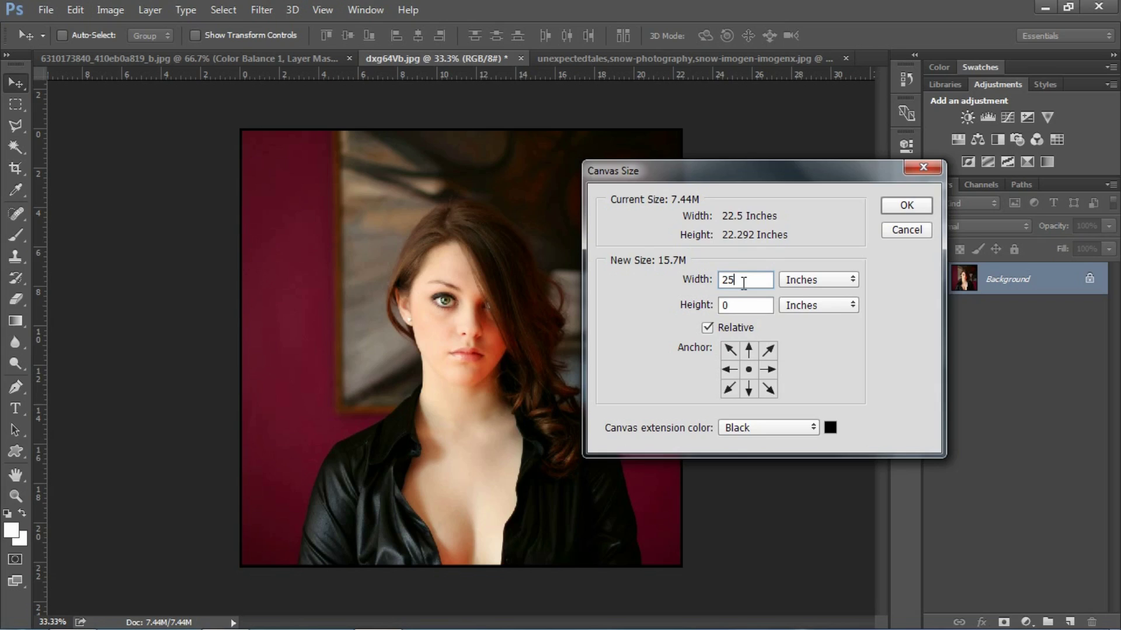
double_click(737, 278)
type("40")
double_click(745, 306)
type("40")
left_click(781, 433)
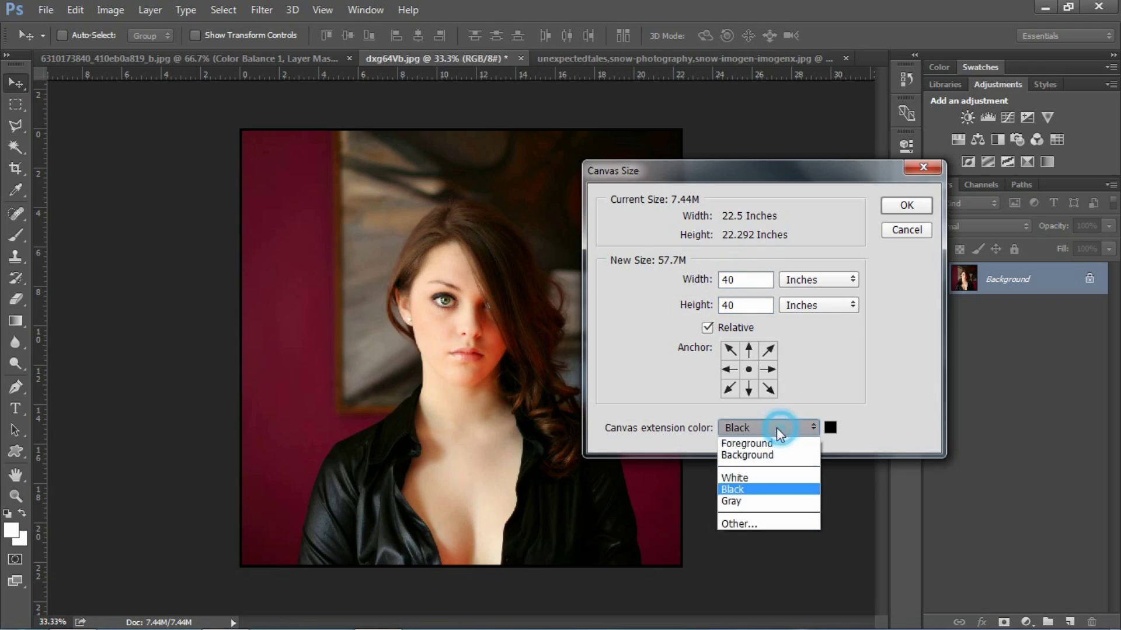
left_click(741, 481)
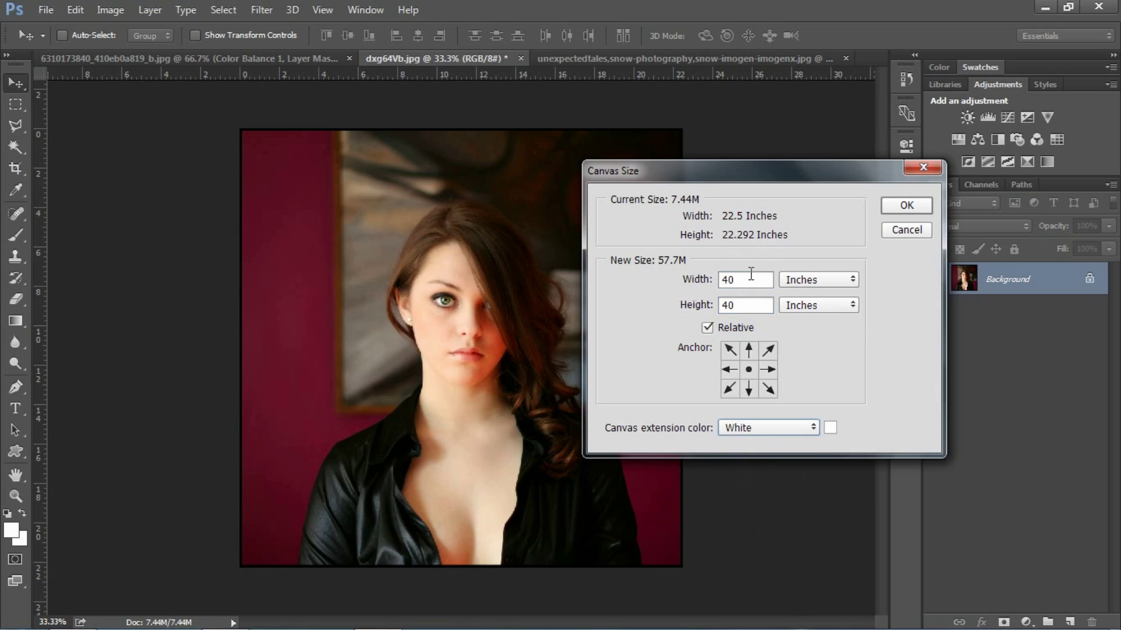
Switch the canvas extension units to pixels, set both width and height to 40, and apply the white border.
left_click(809, 279)
left_click(801, 303)
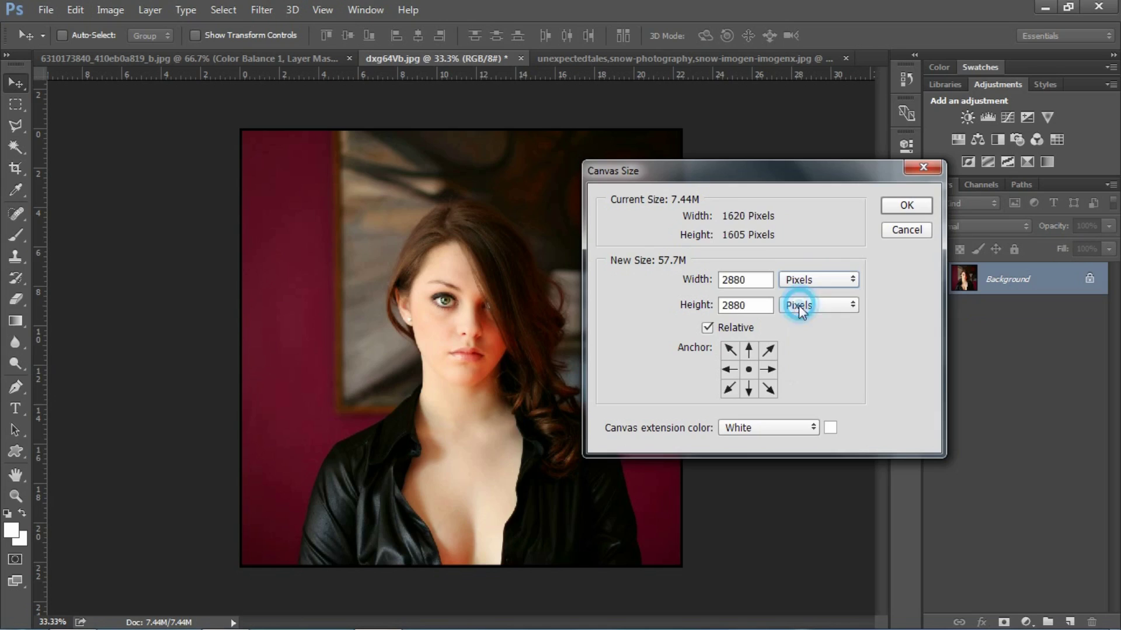
left_click_drag(757, 281, 681, 282)
type("40")
left_click_drag(759, 308, 716, 312)
type("40")
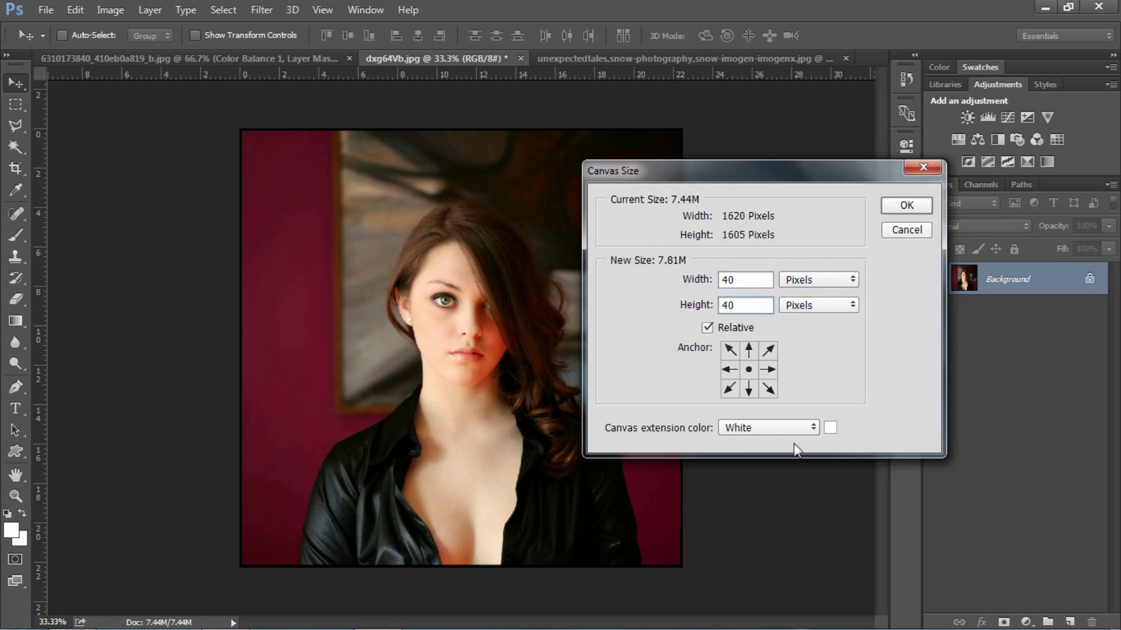
left_click(908, 207)
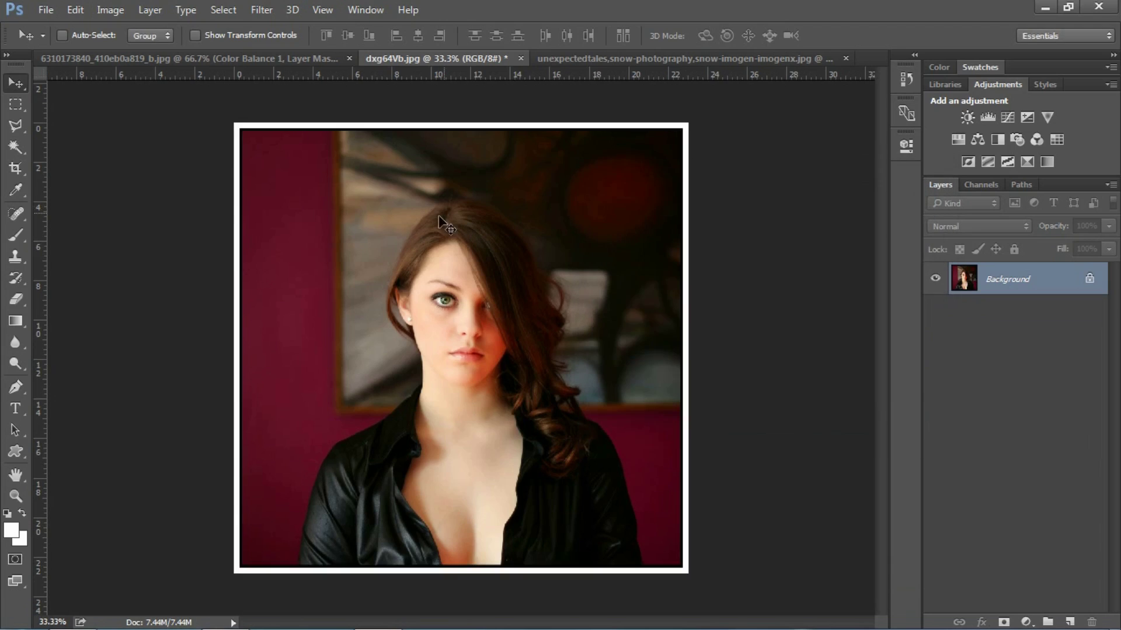
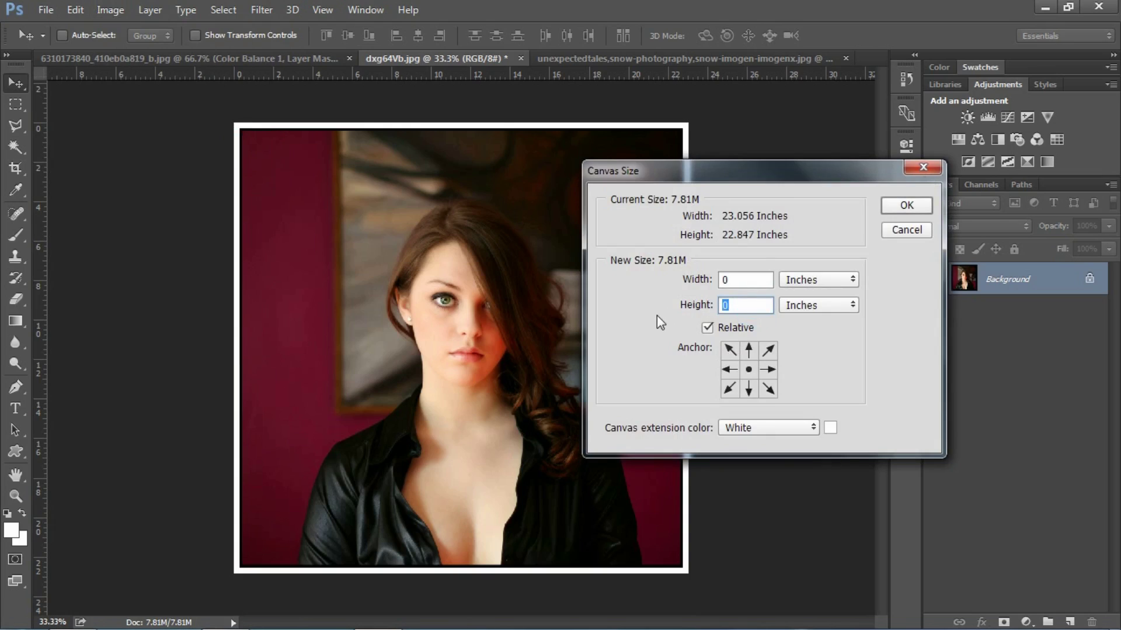
Extend the canvas height by a relative 80 pixels in white, anchored at the top center so only the lower border grows.
type("80")
left_click(817, 279)
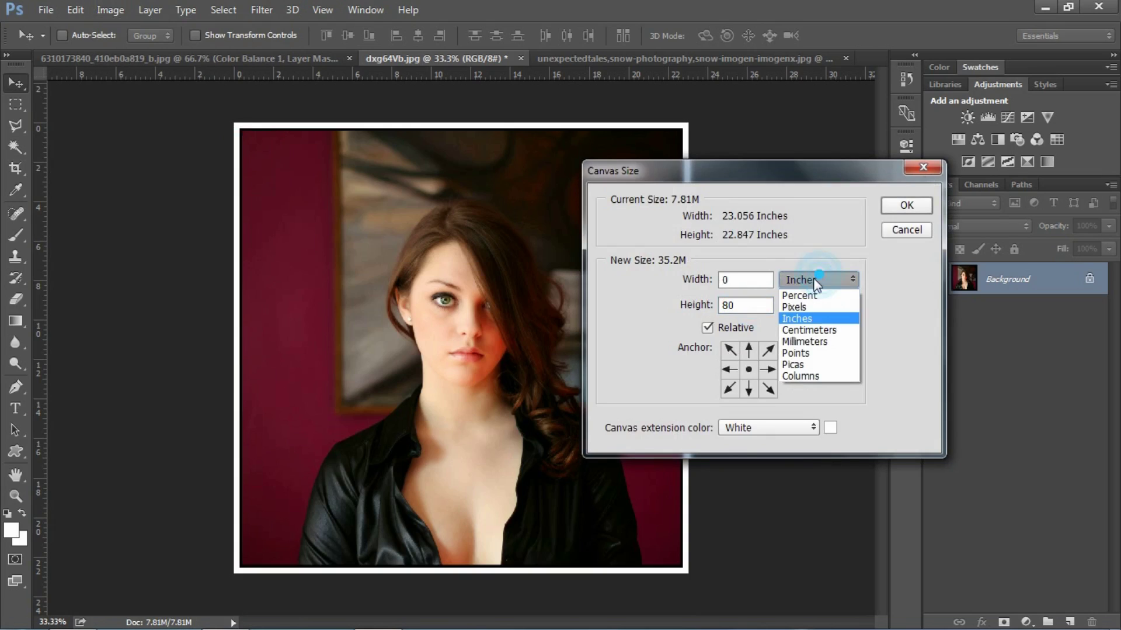
left_click(793, 305)
double_click(744, 305)
type("80")
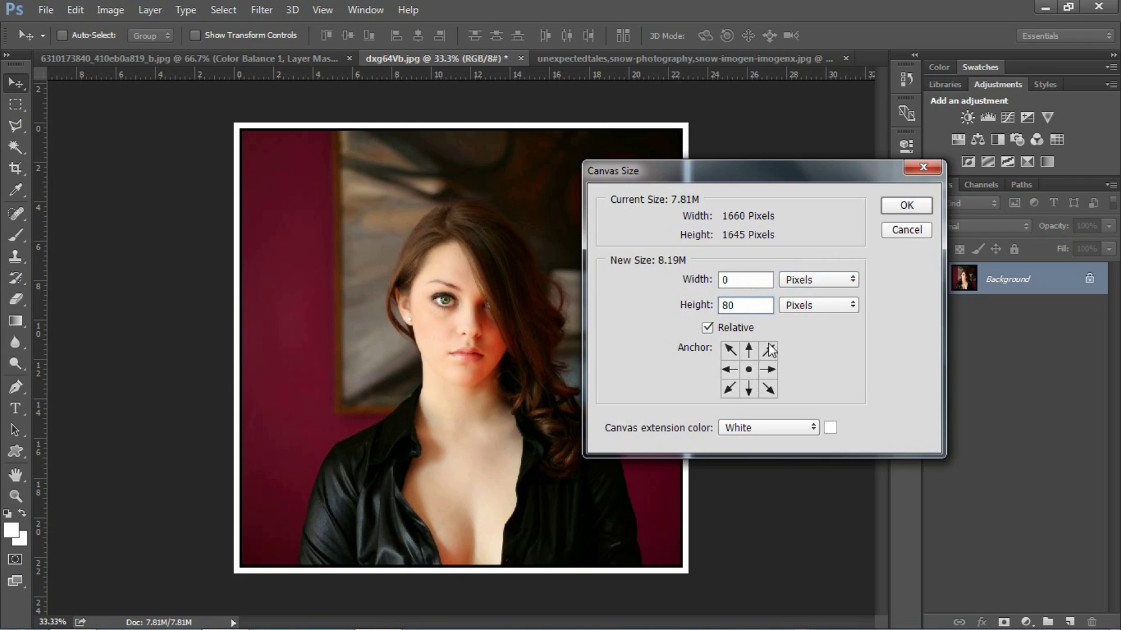
left_click(750, 350)
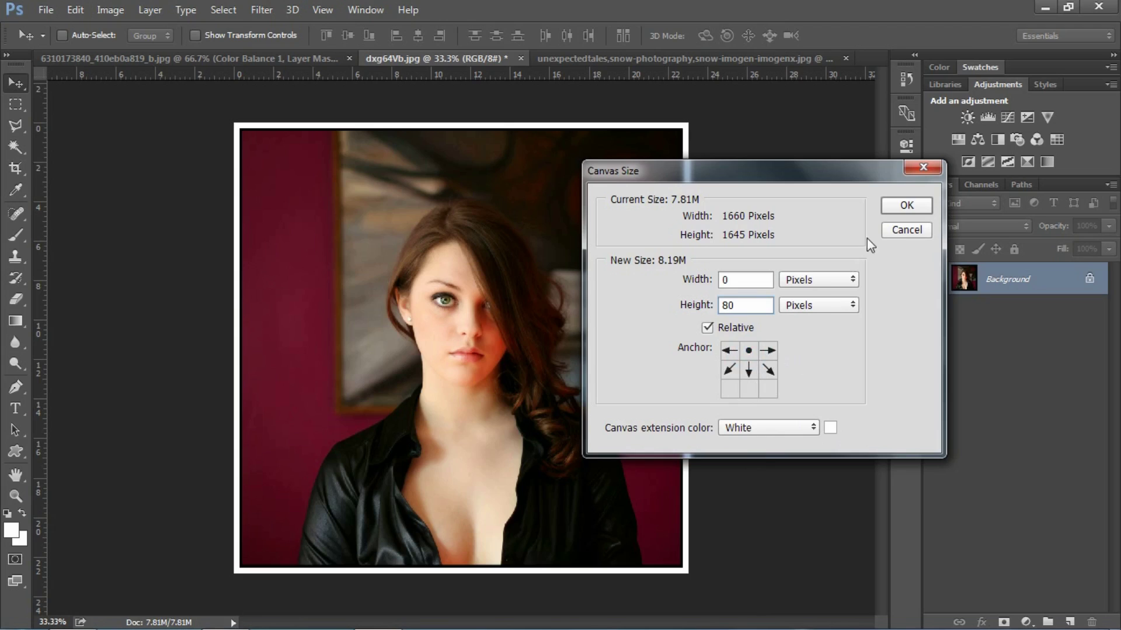
left_click(898, 208)
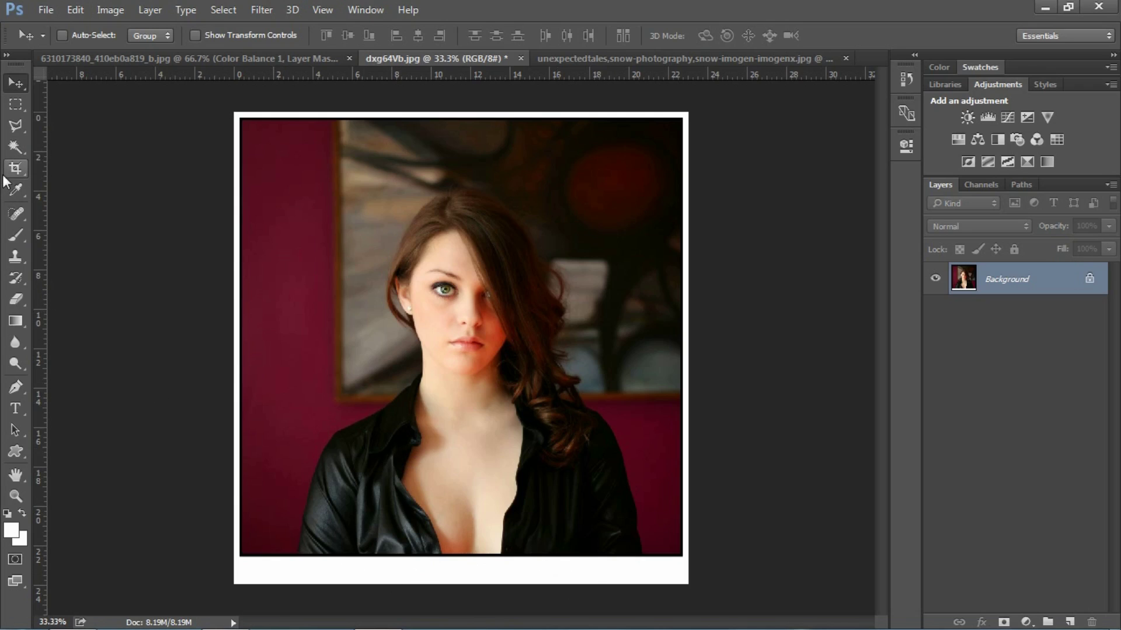
Start a text caption in the white strip below the portrait, with a 36 pt size and near-black color 070707.
left_click(16, 409)
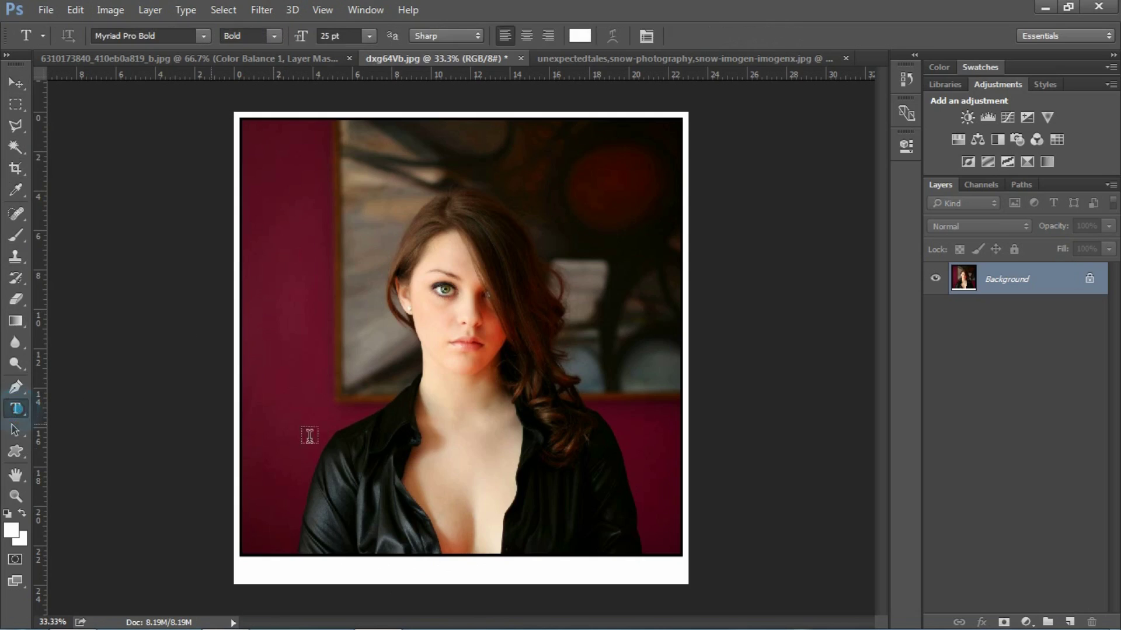
left_click(336, 573)
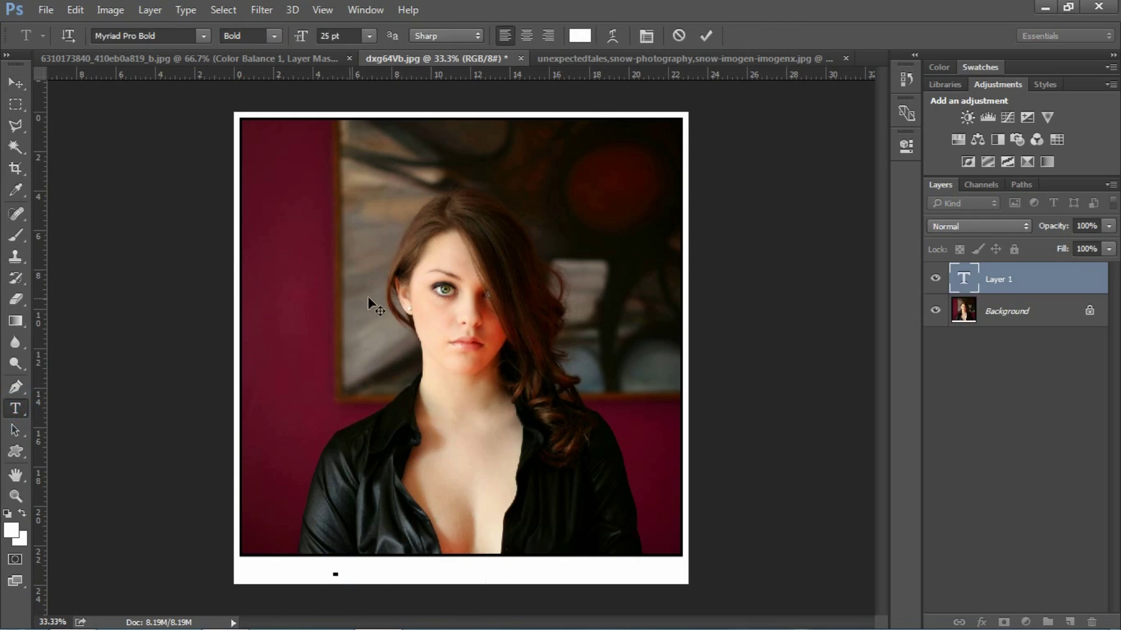
left_click(301, 37)
left_click_drag(301, 39, 310, 41)
left_click(580, 35)
left_click(746, 232)
left_click_drag(746, 231, 632, 297)
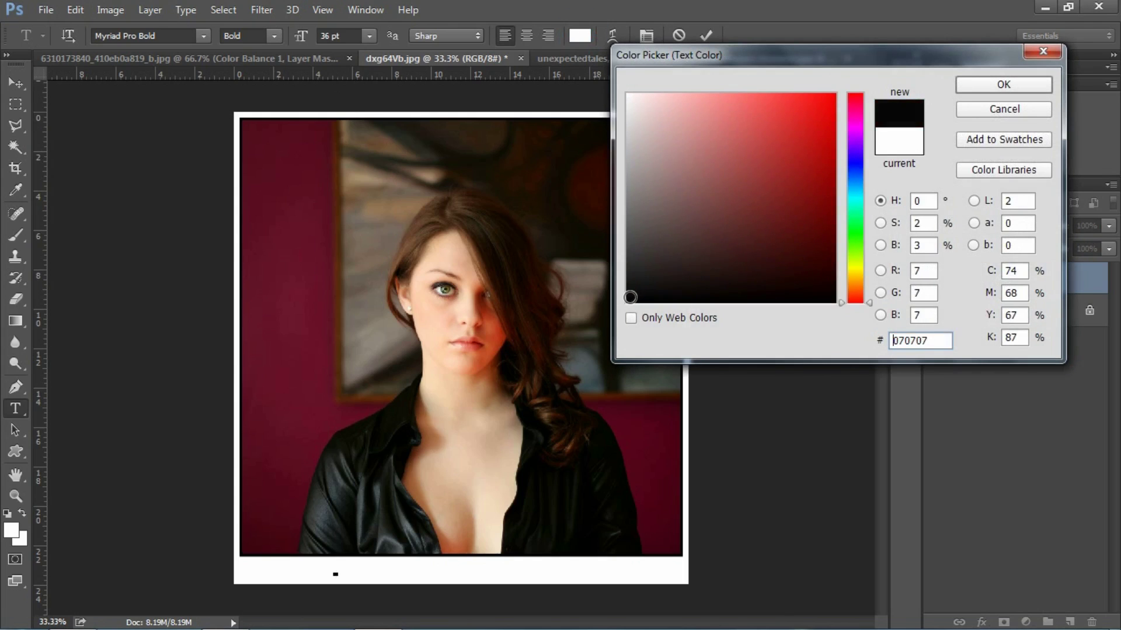
left_click(981, 82)
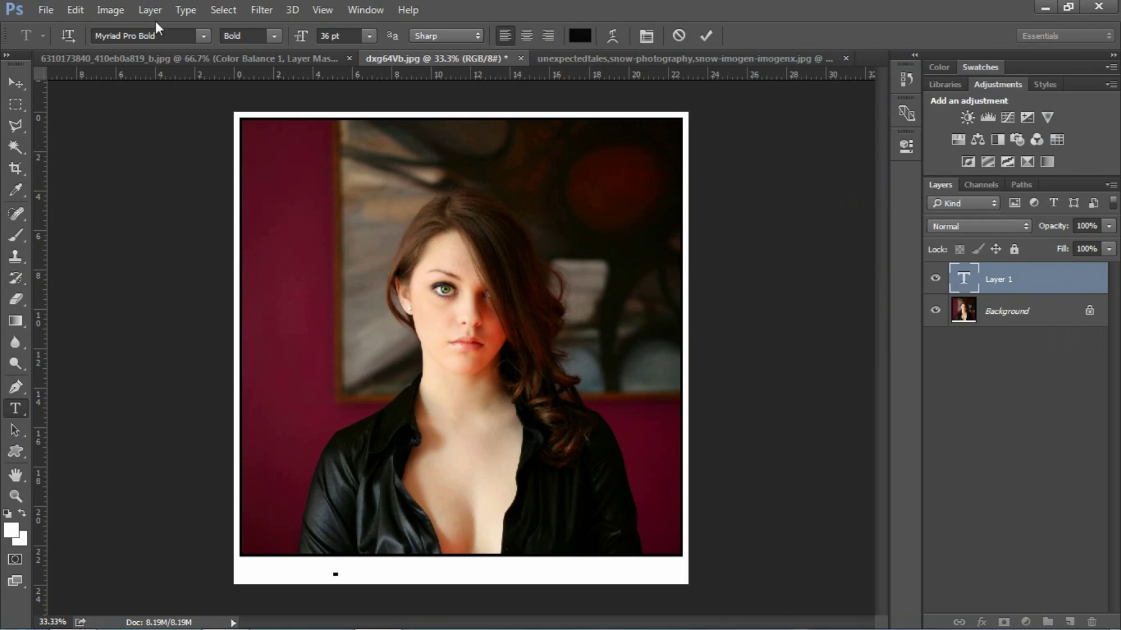
Set the caption font to Microsoft Tai Le Bold and enter the photographer's name followed by PHOTOGRAPHY.
left_click(208, 32)
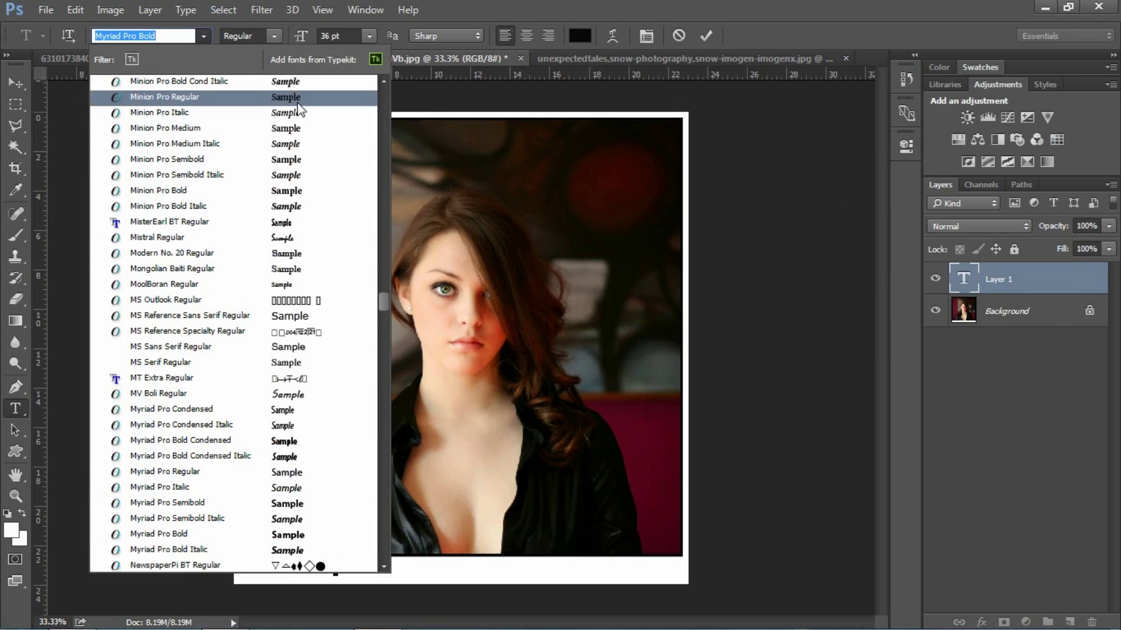
scroll(299, 108, "up", 2)
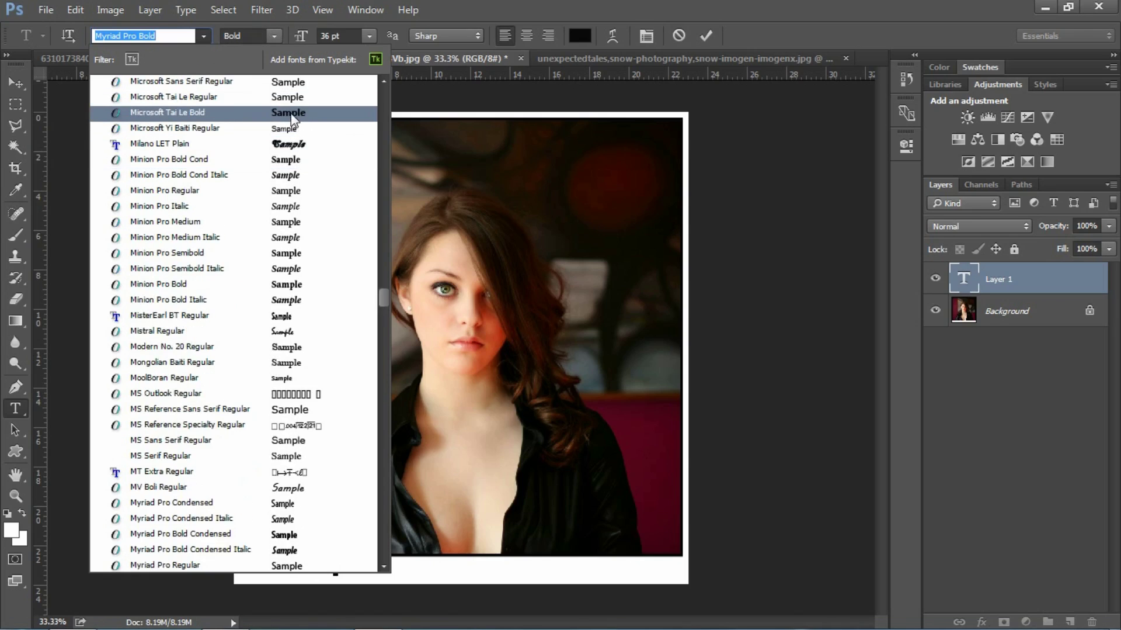
left_click(289, 113)
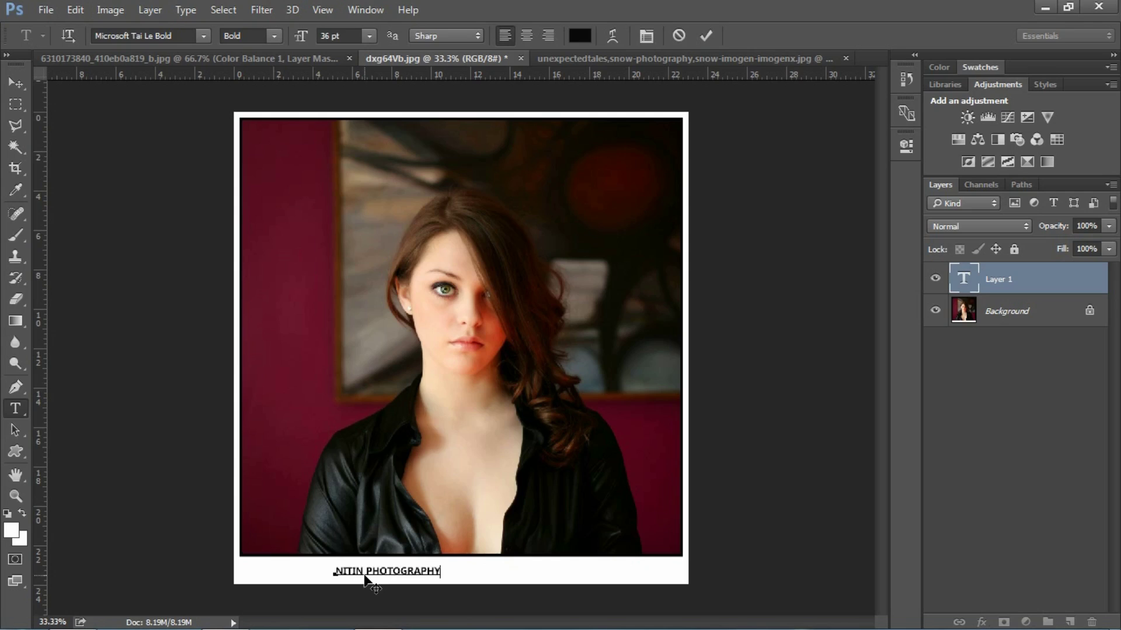
Enlarge the whole caption text to 59 pt.
key("ctrl+a")
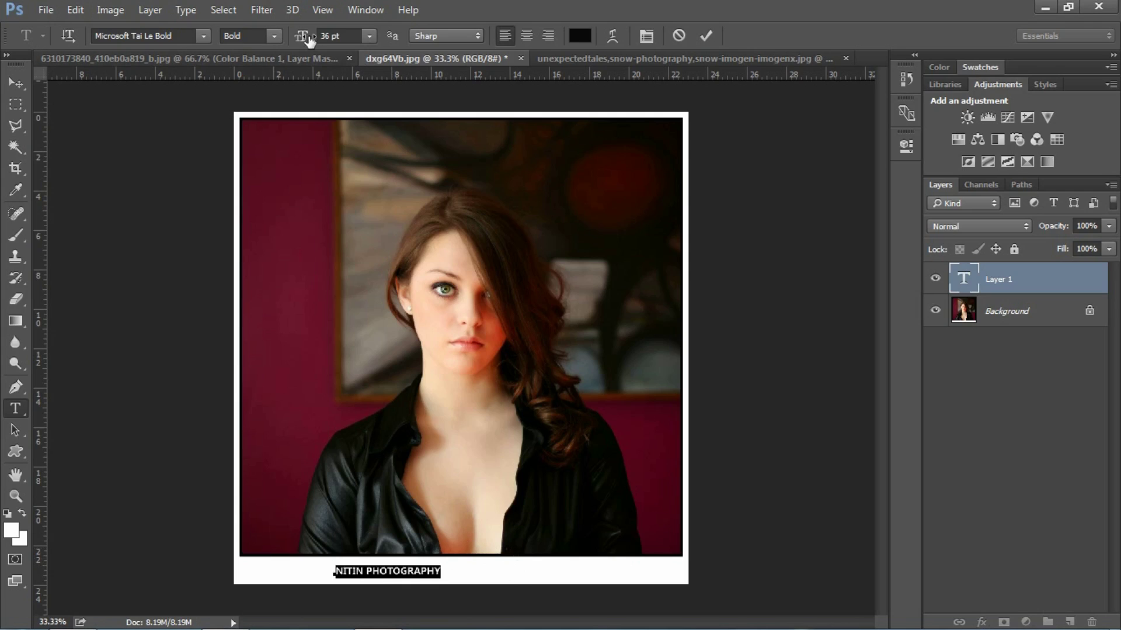
left_click_drag(301, 35, 322, 39)
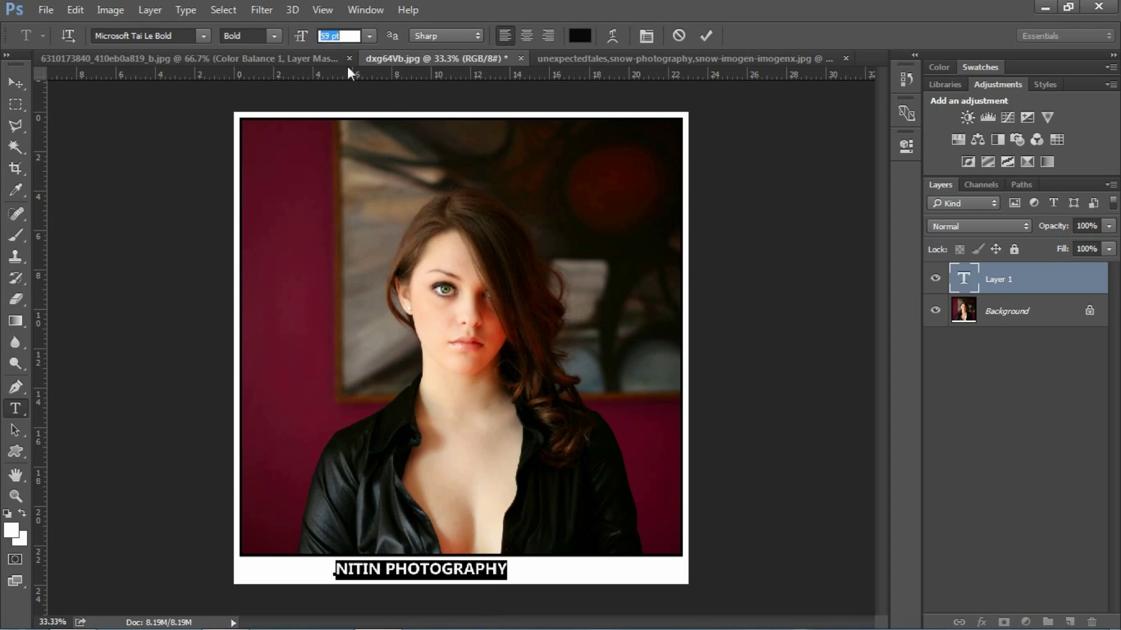
Center the caption horizontally in the white strip below the portrait and commit the text.
left_click_drag(442, 531, 473, 535)
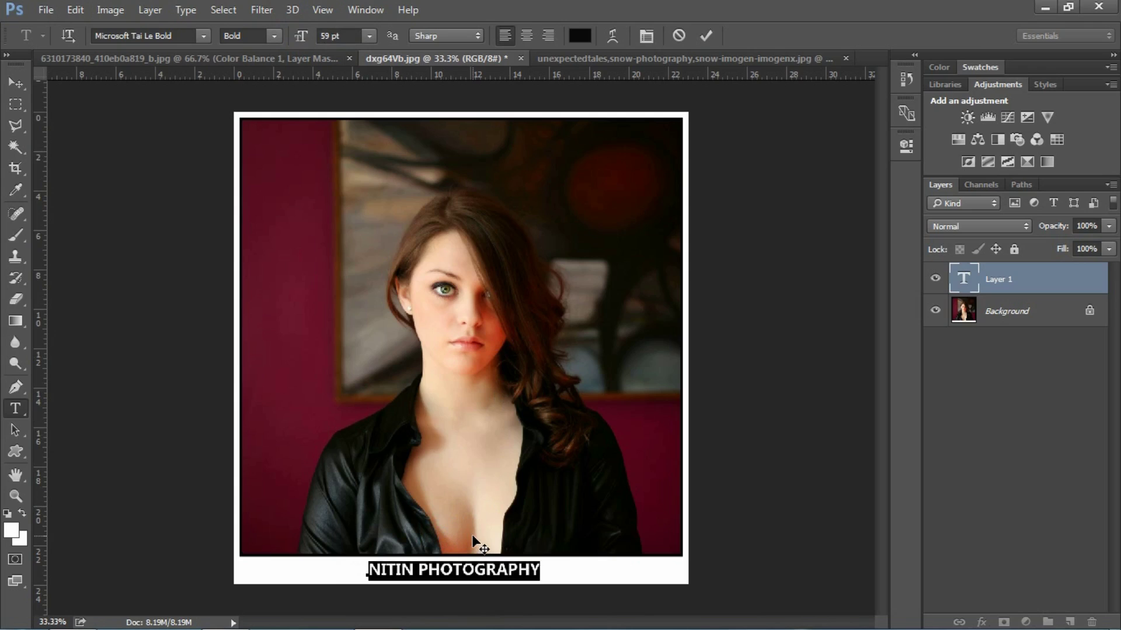
left_click(706, 36)
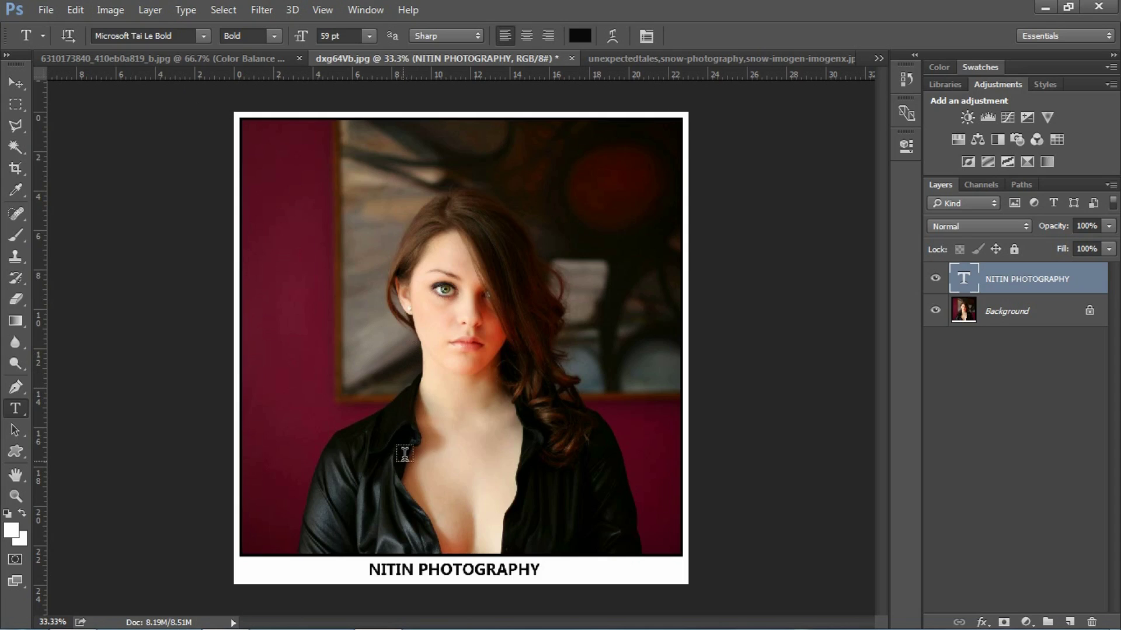
left_click(180, 57)
key("z")
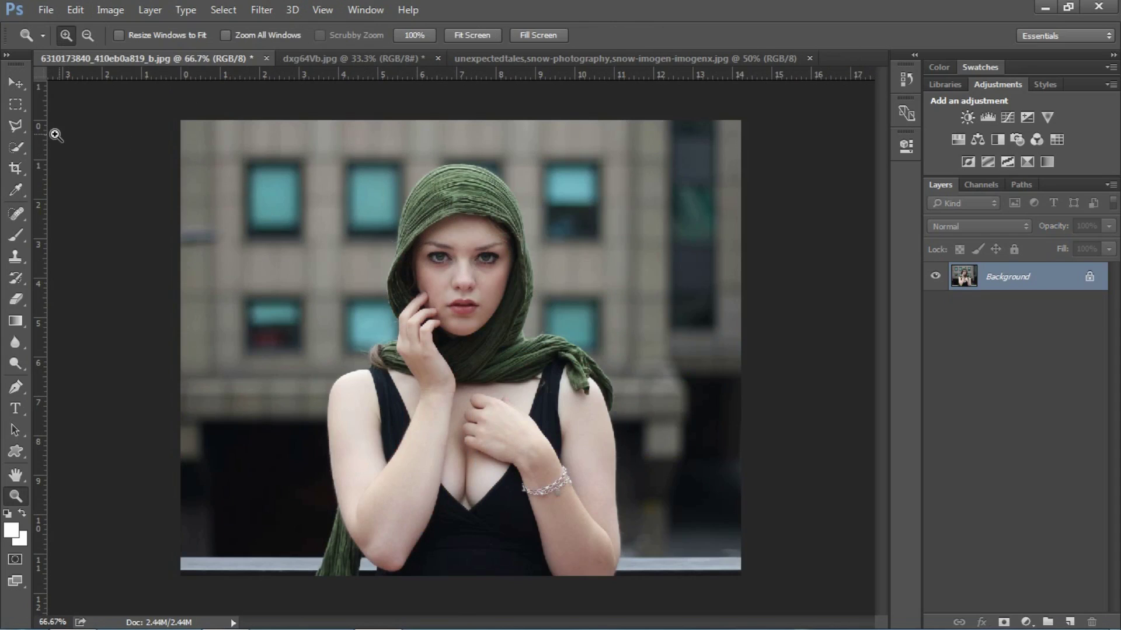
left_click(15, 106)
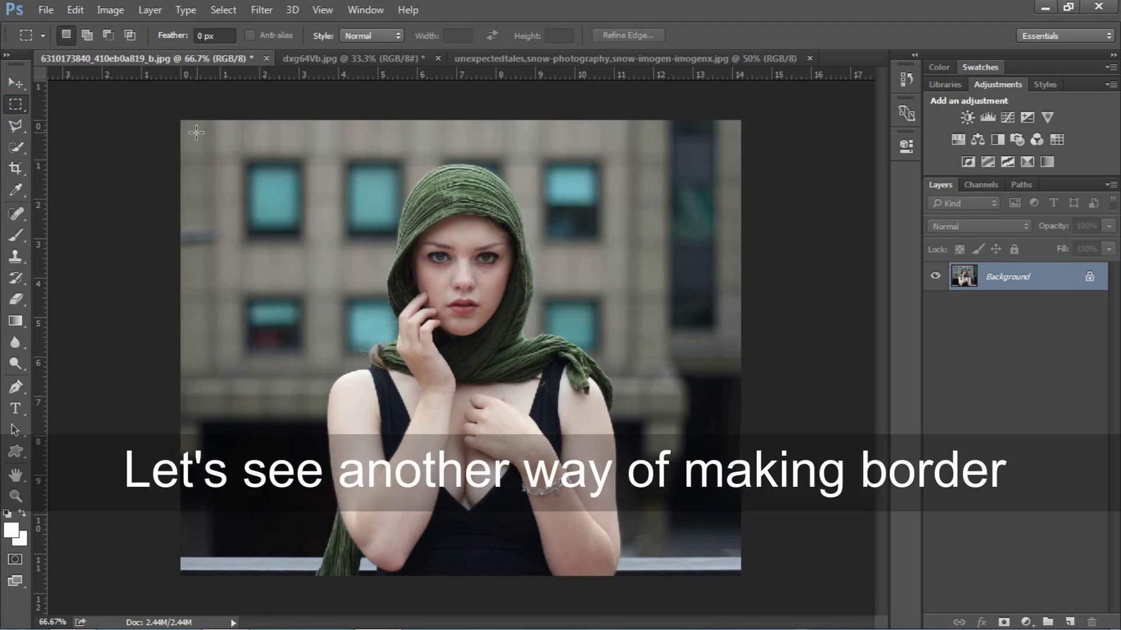
left_click_drag(194, 131, 729, 562)
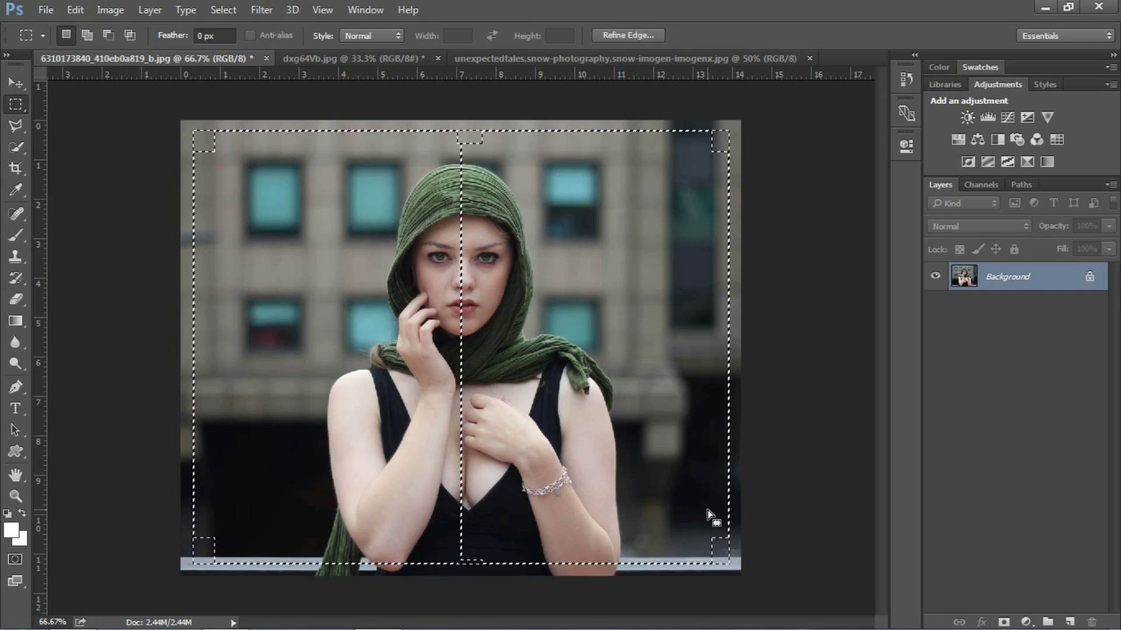
left_click(224, 9)
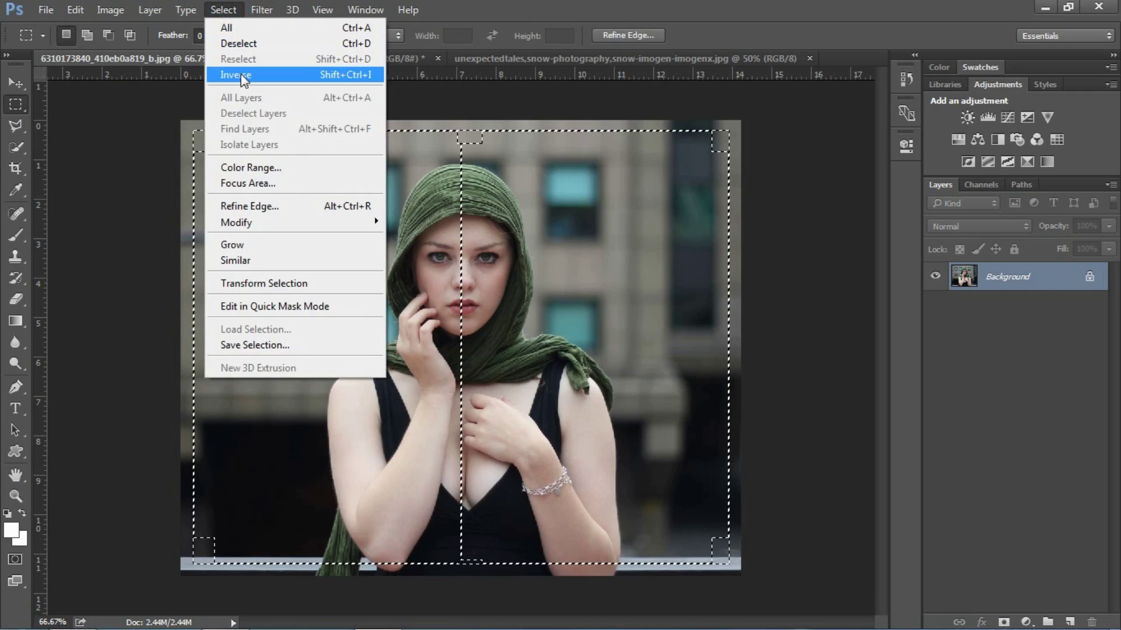
left_click(242, 78)
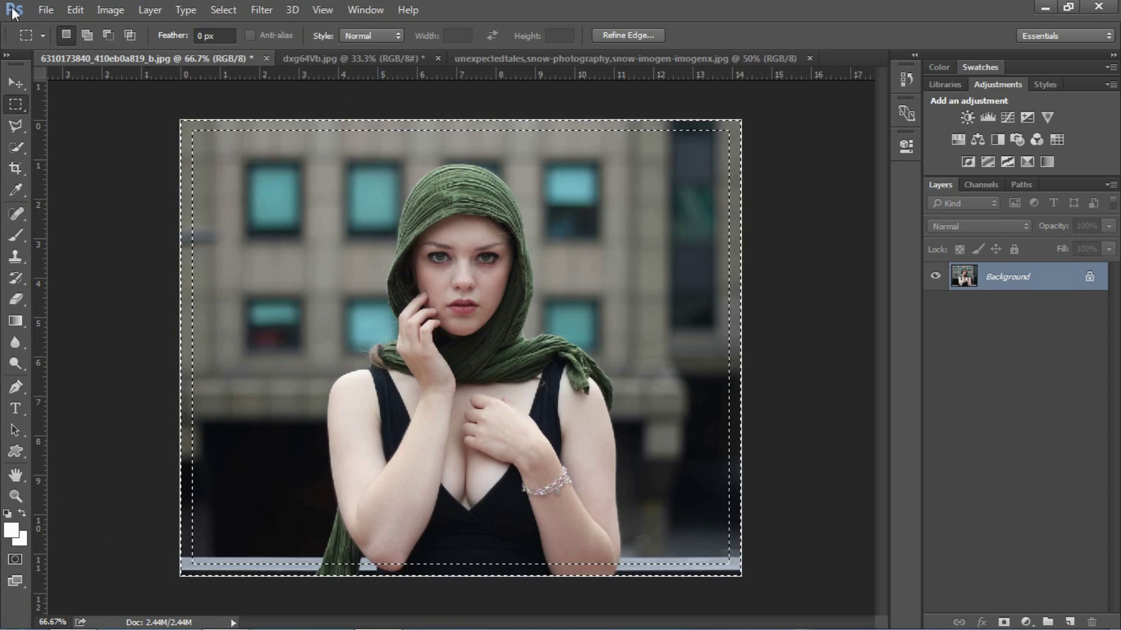
Fill the selected frame around the photo with the near-white color fcfcfc at 100% opacity in Normal mode, and deselect.
left_click(83, 8)
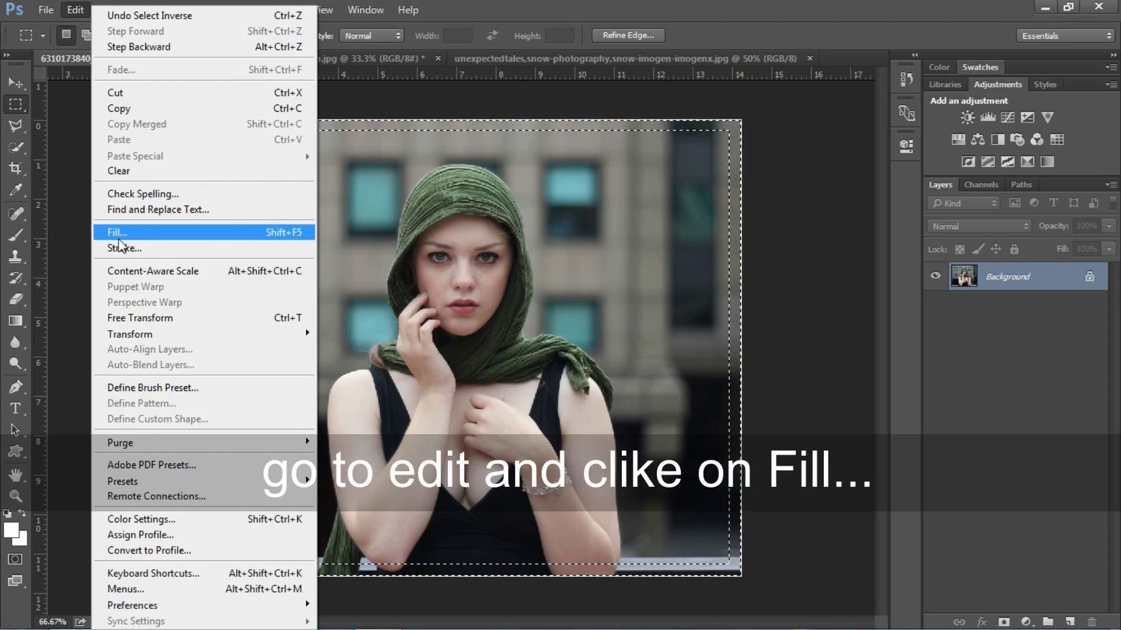
left_click(121, 233)
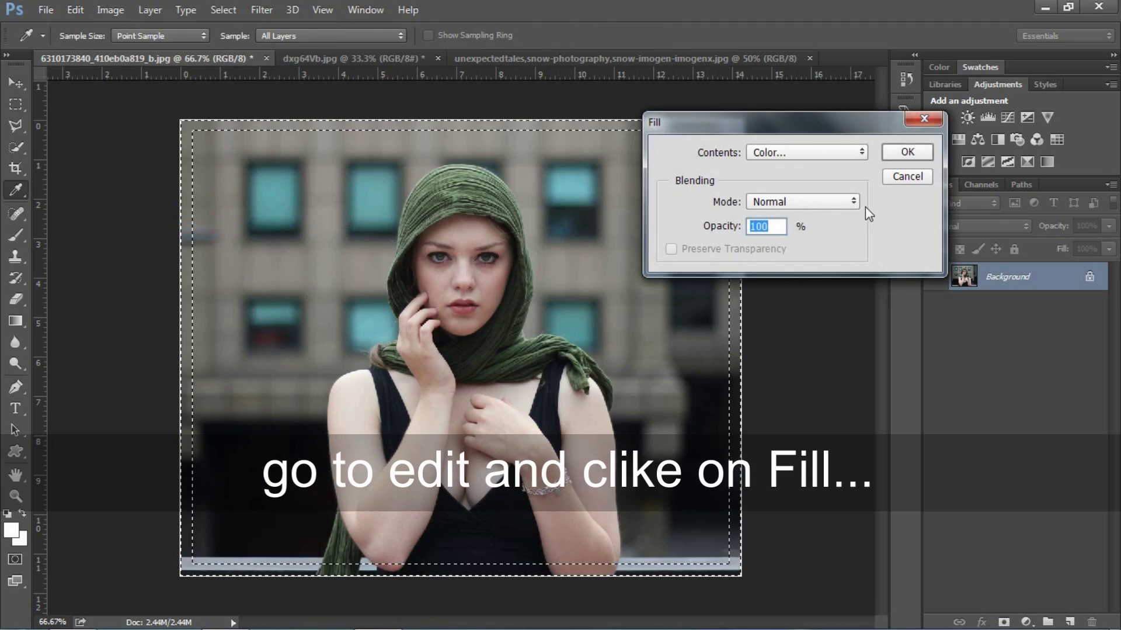
left_click(808, 153)
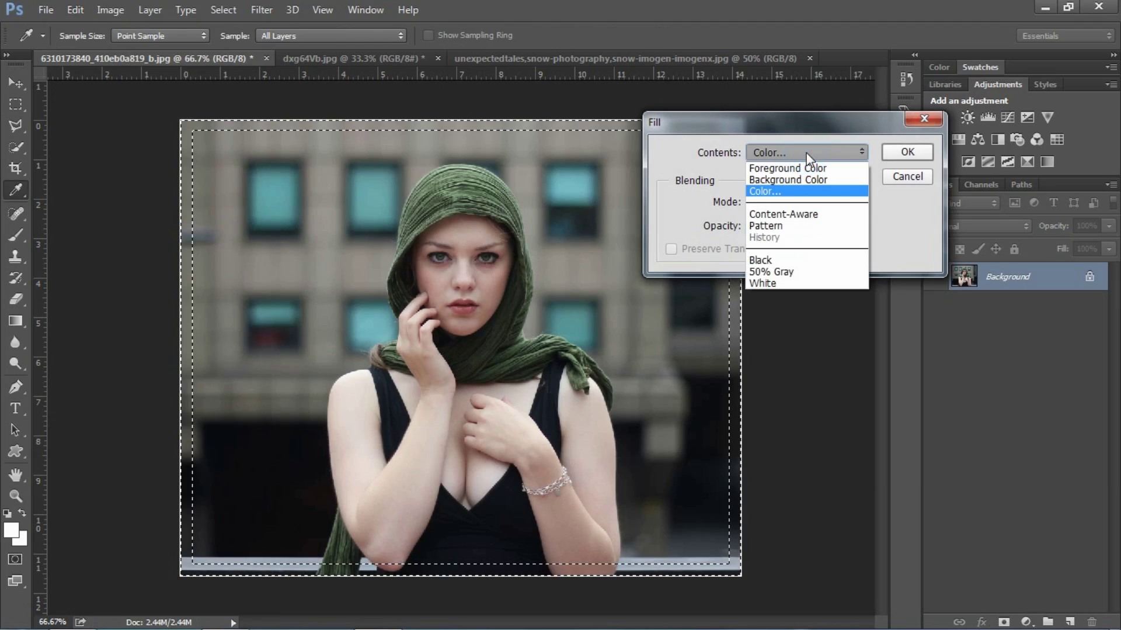
left_click(773, 191)
mouse_move(784, 117)
left_mouse_down()
mouse_move(826, 95)
mouse_move(734, 138)
mouse_move(769, 198)
mouse_move(730, 245)
mouse_move(631, 294)
left_mouse_up()
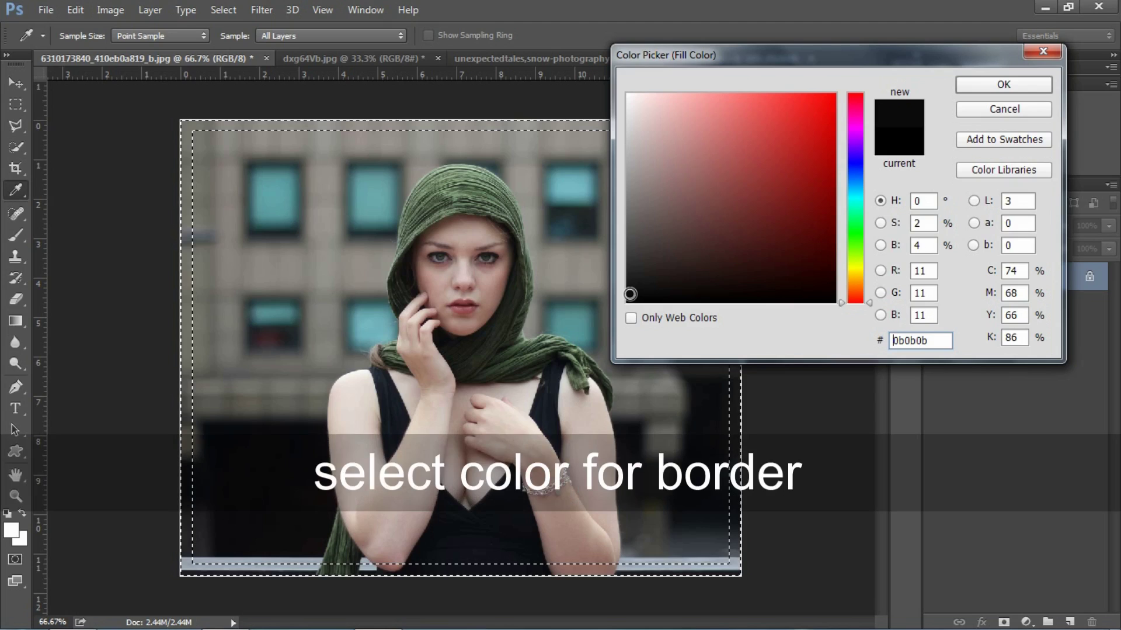
mouse_move(630, 294)
left_mouse_down()
mouse_move(639, 90)
mouse_move(628, 96)
left_mouse_up()
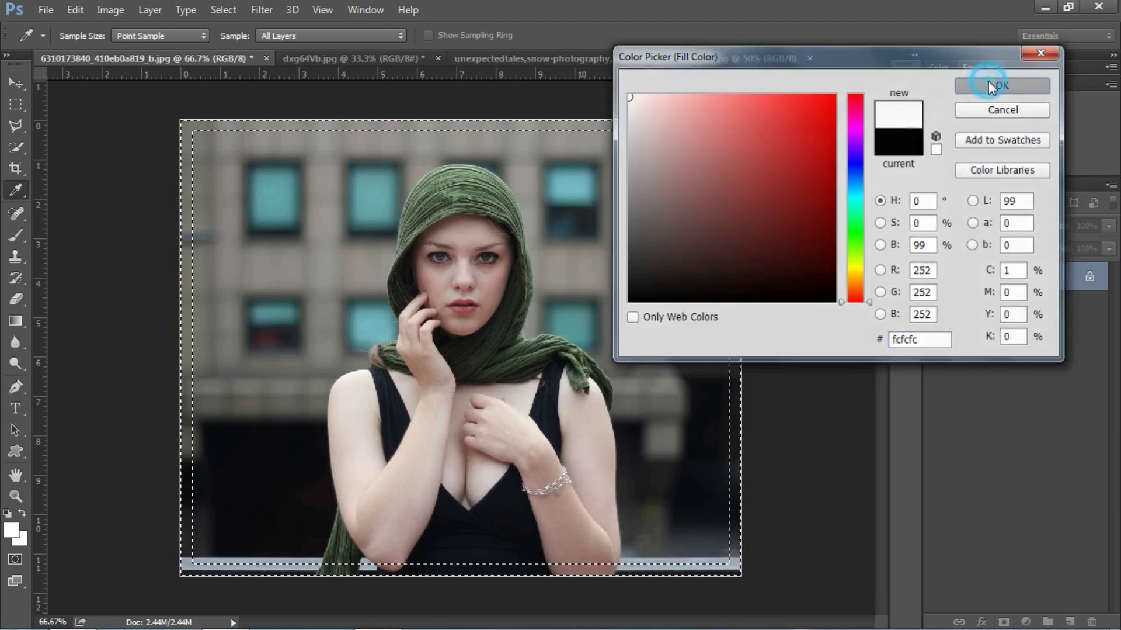
left_click(990, 81)
left_click(908, 152)
key("m")
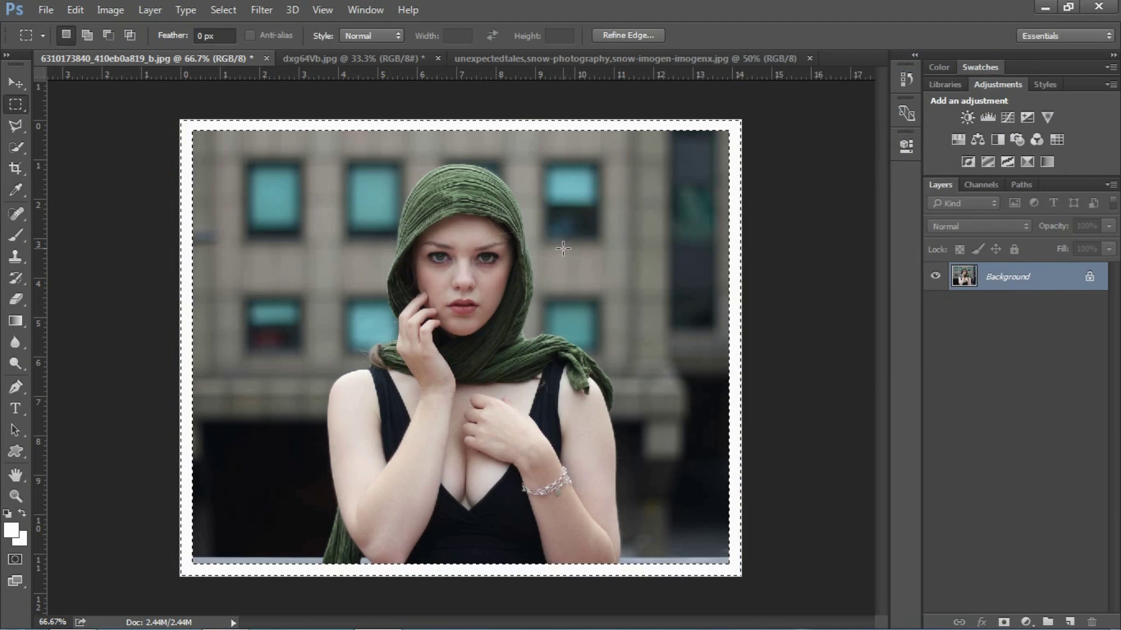
key("ctrl+d")
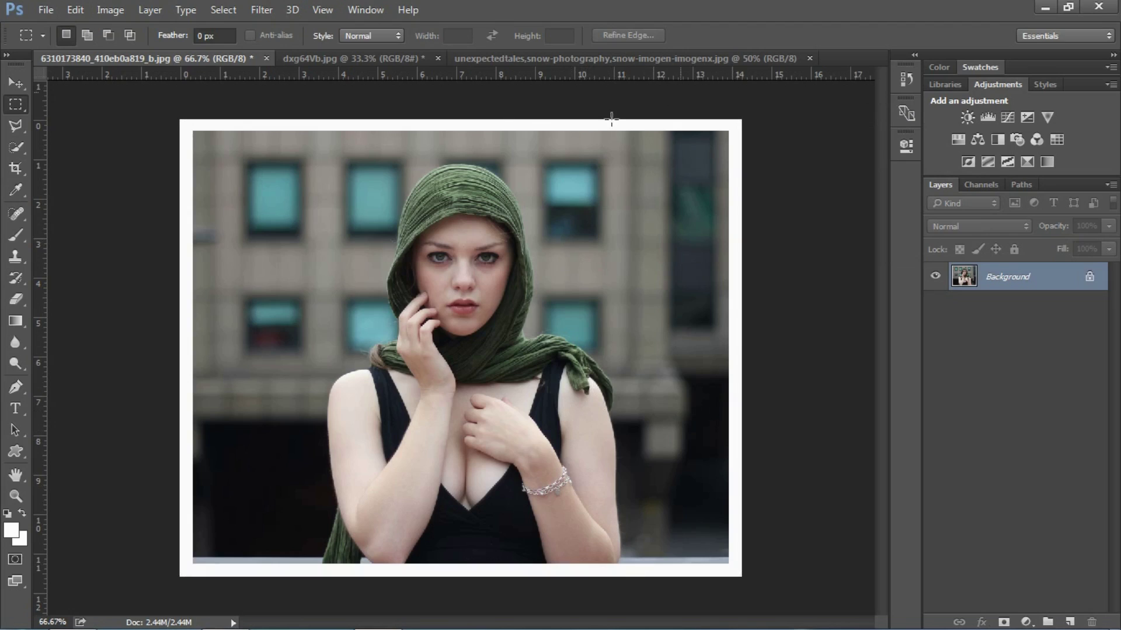
In the snow portrait document, extend the canvas about 0.4 inches on all four sides with the Crop tool to add a white border.
left_click(478, 59)
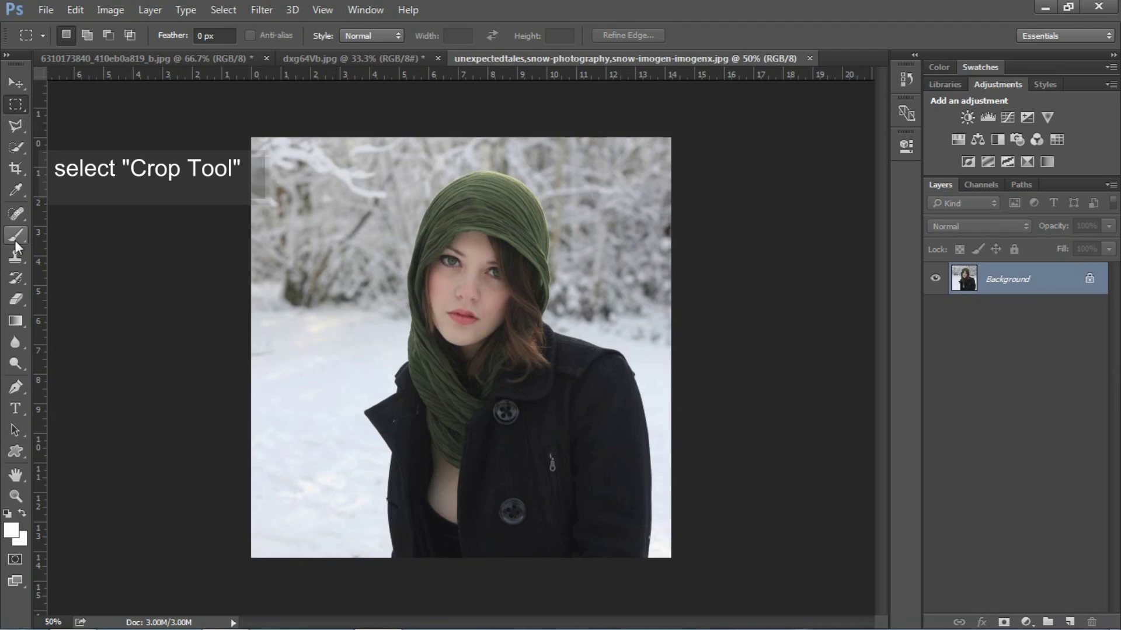
left_click(16, 169)
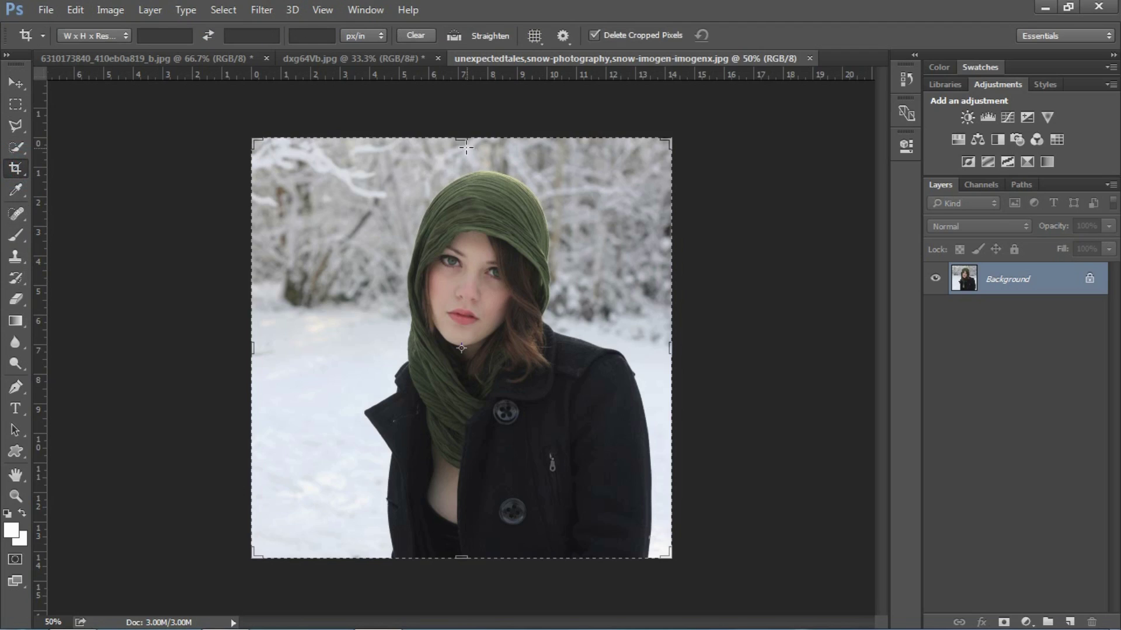
mouse_move(460, 138)
left_mouse_down()
mouse_move(454, 120)
mouse_move(465, 146)
mouse_move(467, 123)
mouse_move(468, 133)
left_mouse_up()
left_click_drag(672, 344, 681, 347)
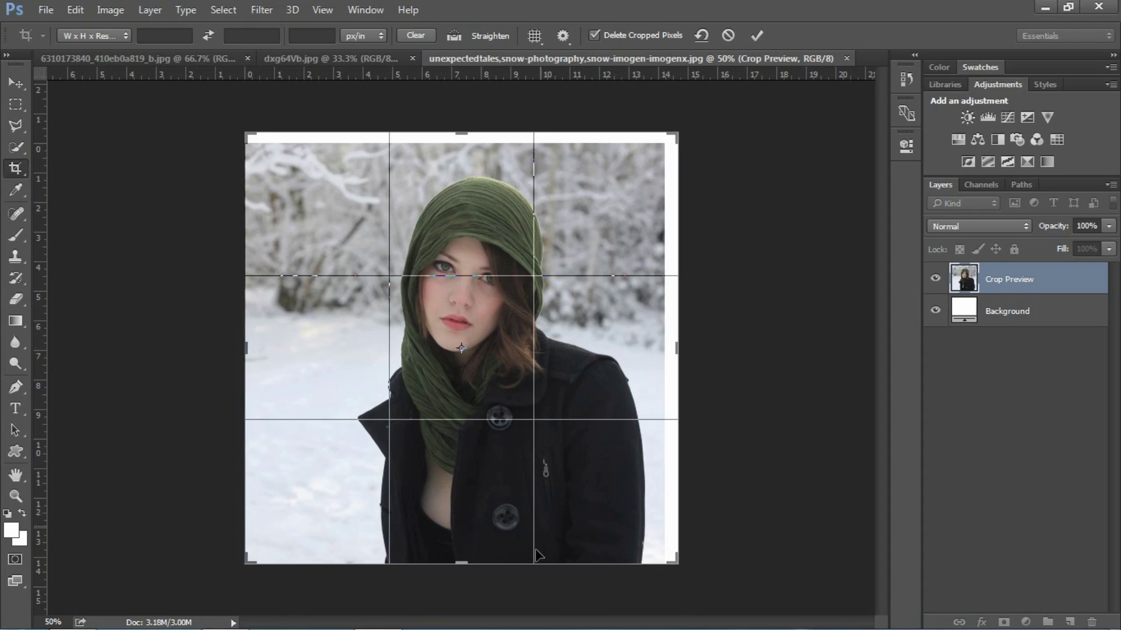
left_click_drag(461, 564, 462, 570)
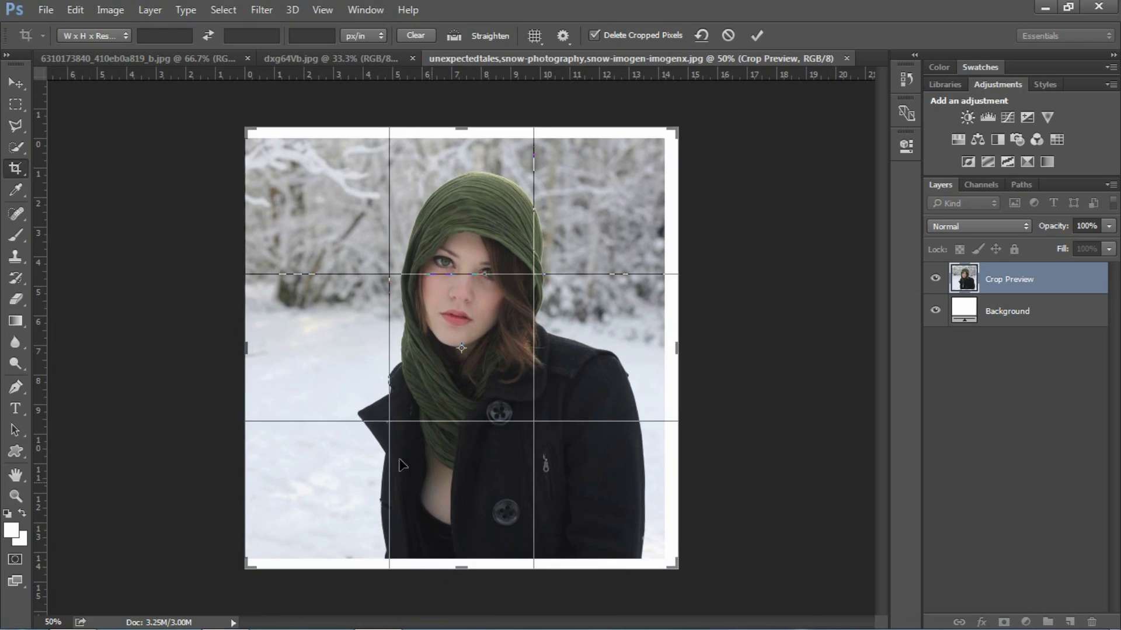
left_click_drag(244, 352, 238, 352)
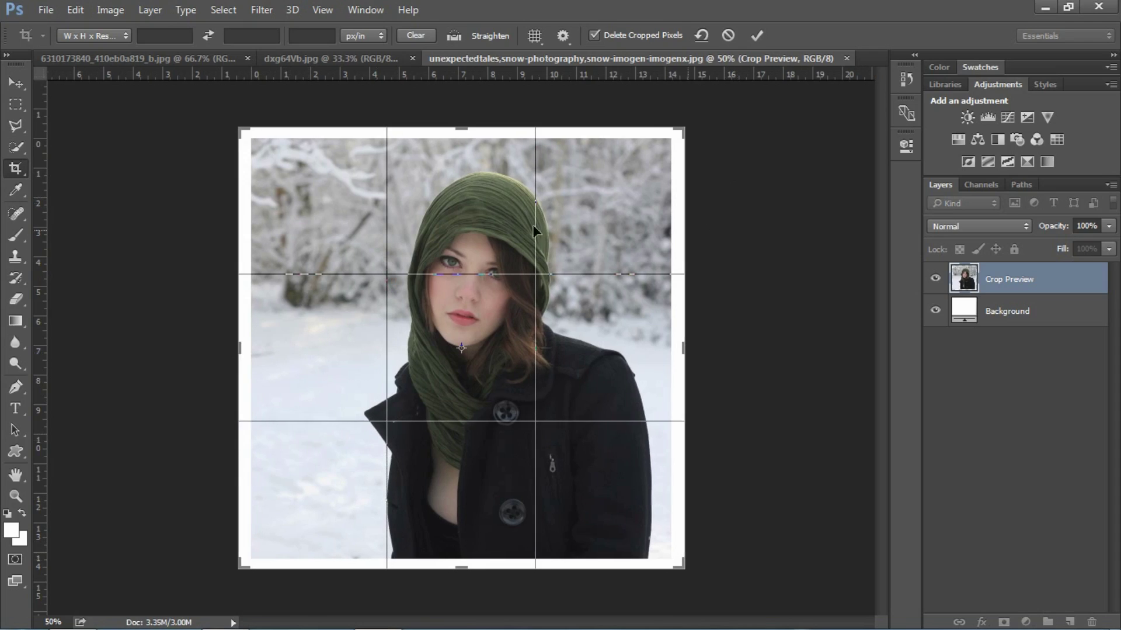
left_click(756, 36)
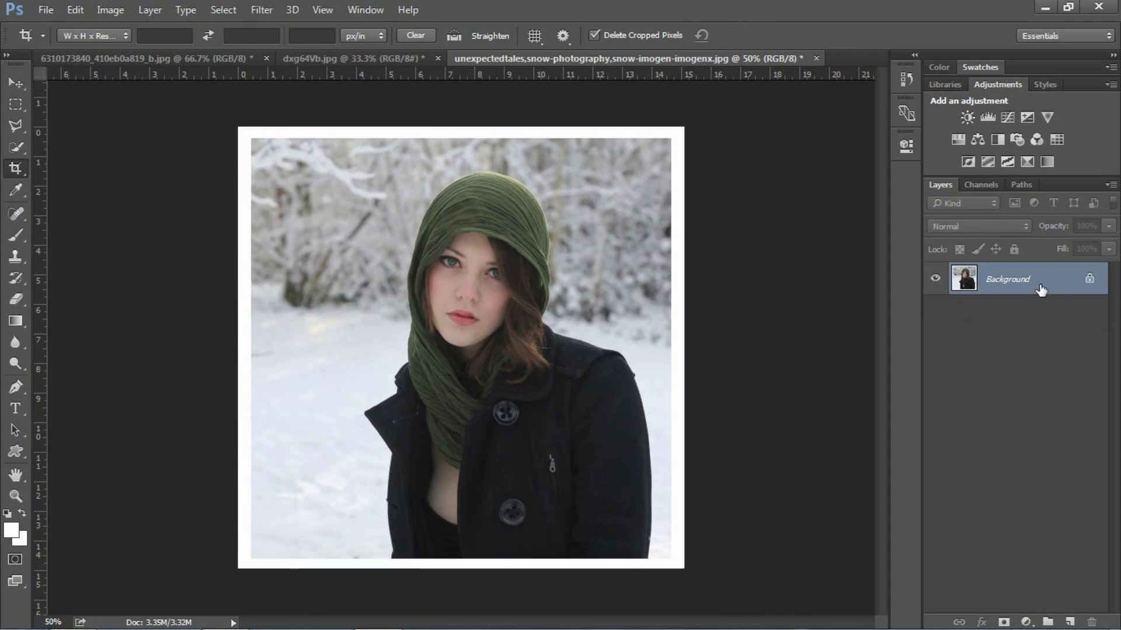
Set up a relative canvas size extension of 20 pixels in both width and height for the snow portrait.
key("w")
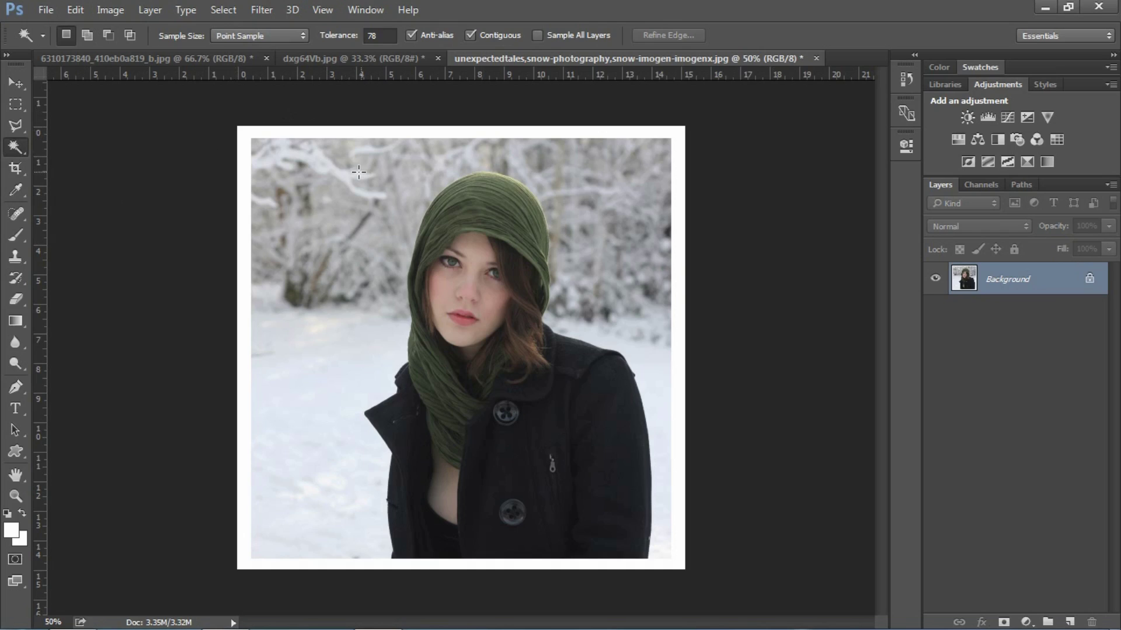
left_click(111, 12)
left_click(134, 144)
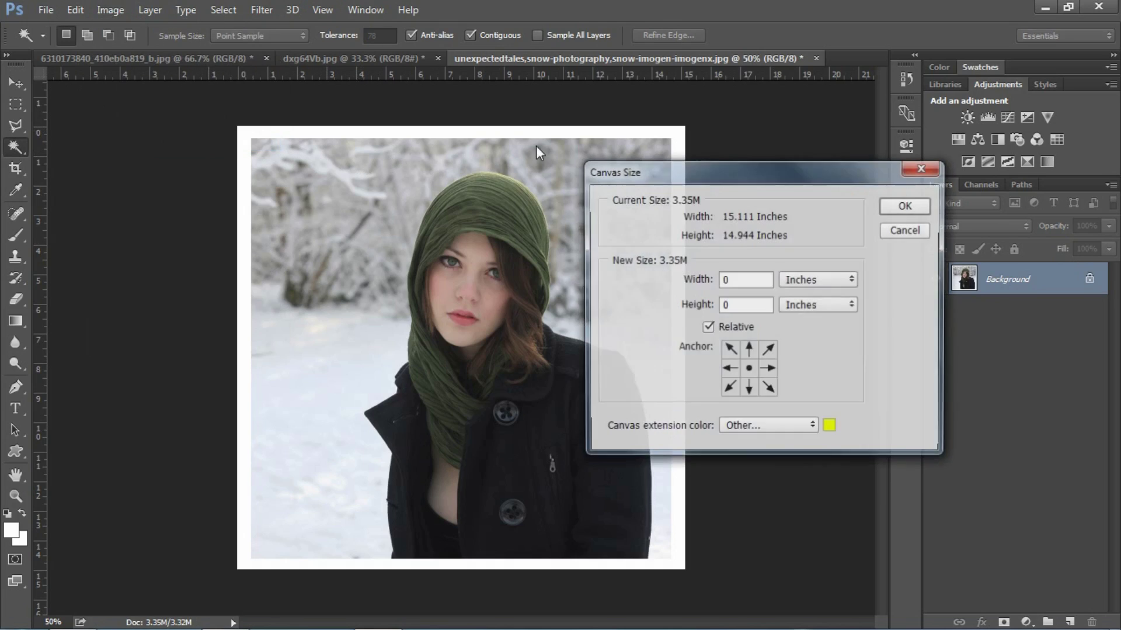
double_click(737, 280)
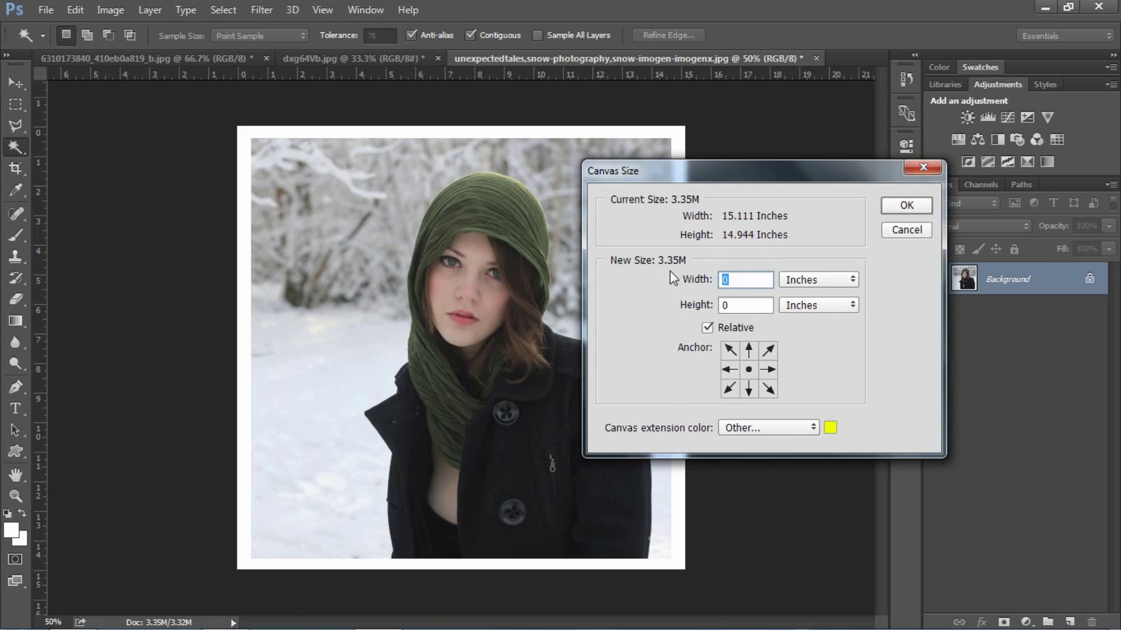
type("2")
left_click(817, 279)
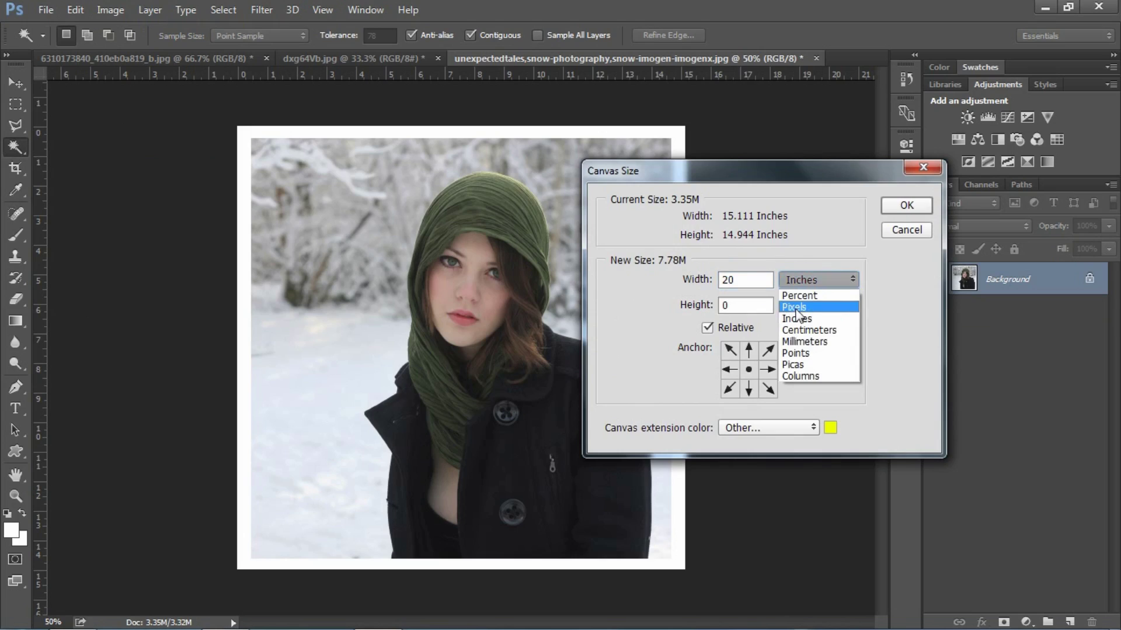
left_click(802, 310)
double_click(732, 305)
double_click(757, 279)
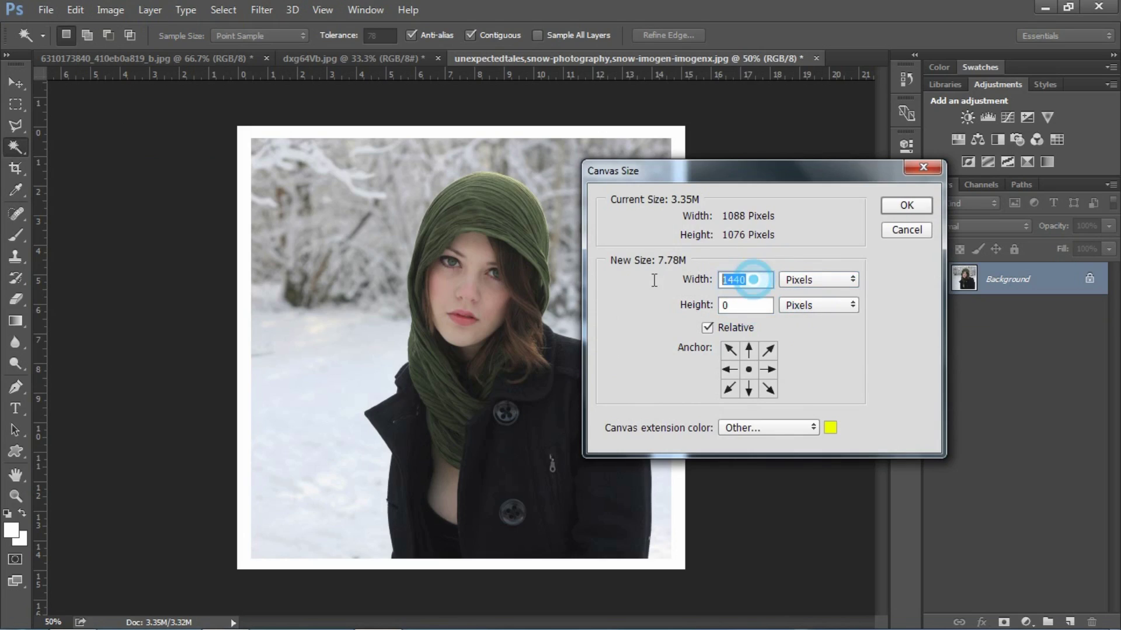
type("20")
double_click(725, 305)
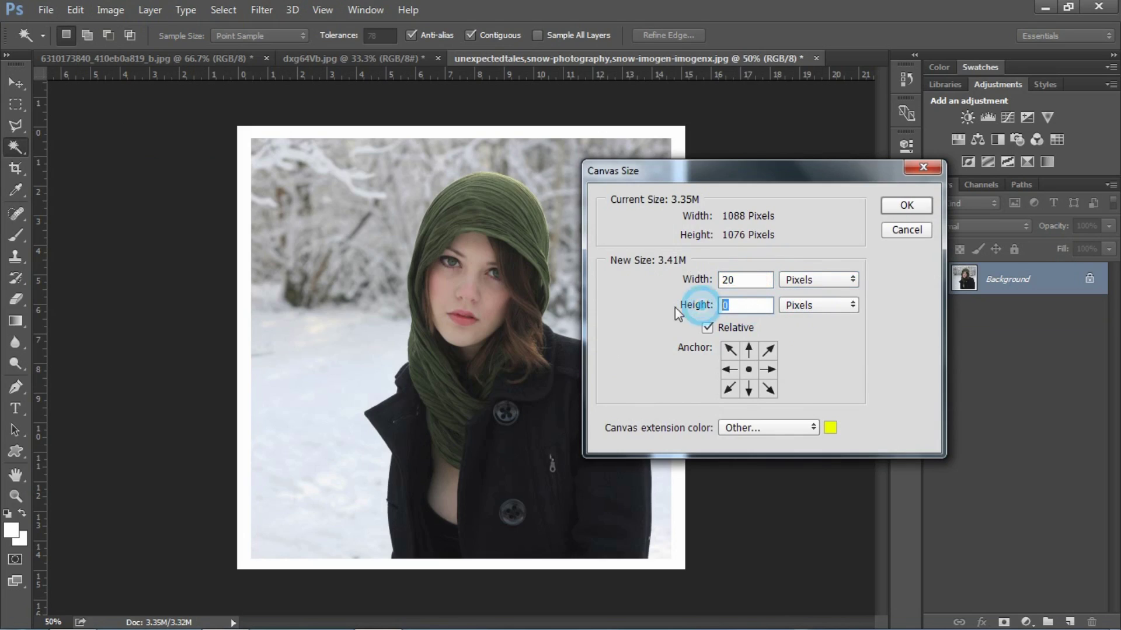
type("20")
Choose black as the canvas extension color and apply it to add a thin outer border.
left_click(812, 432)
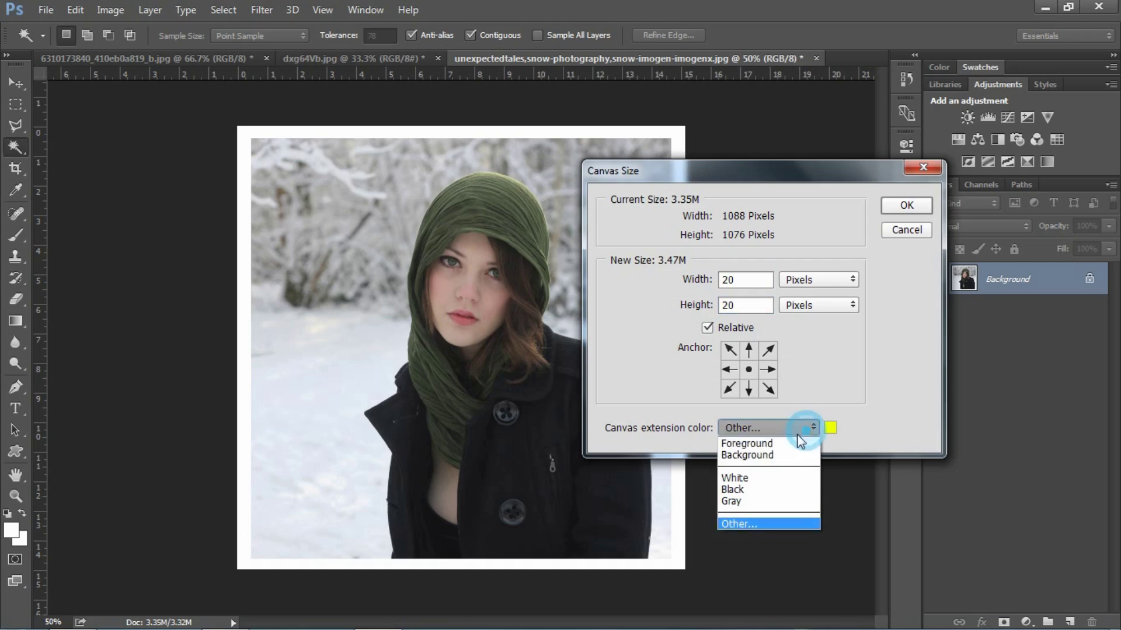
left_click(737, 489)
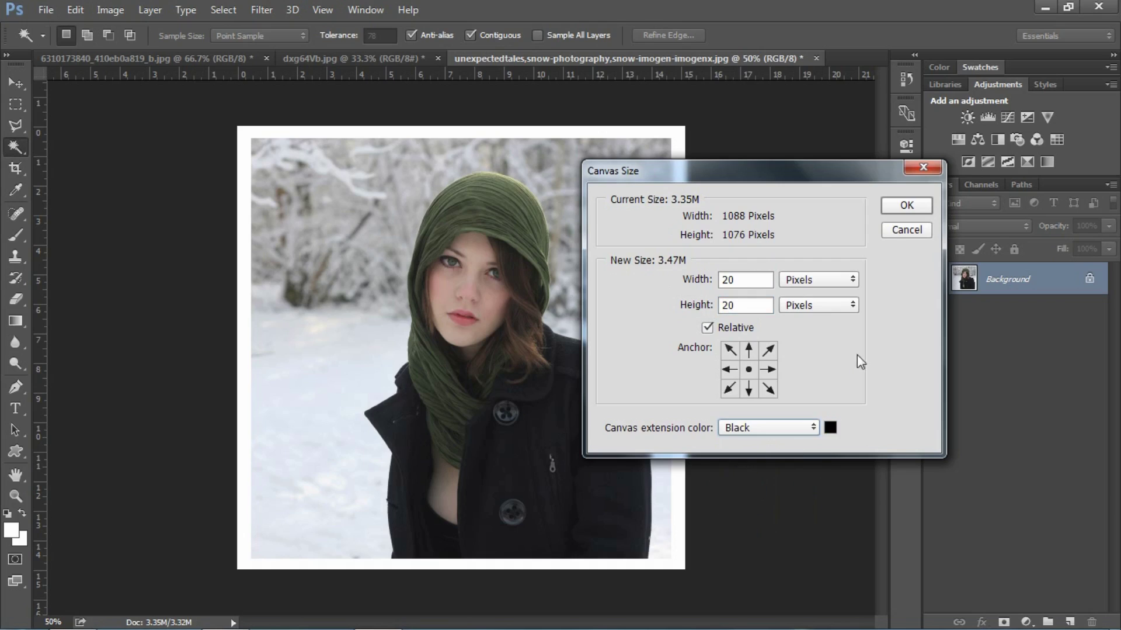
left_click(906, 206)
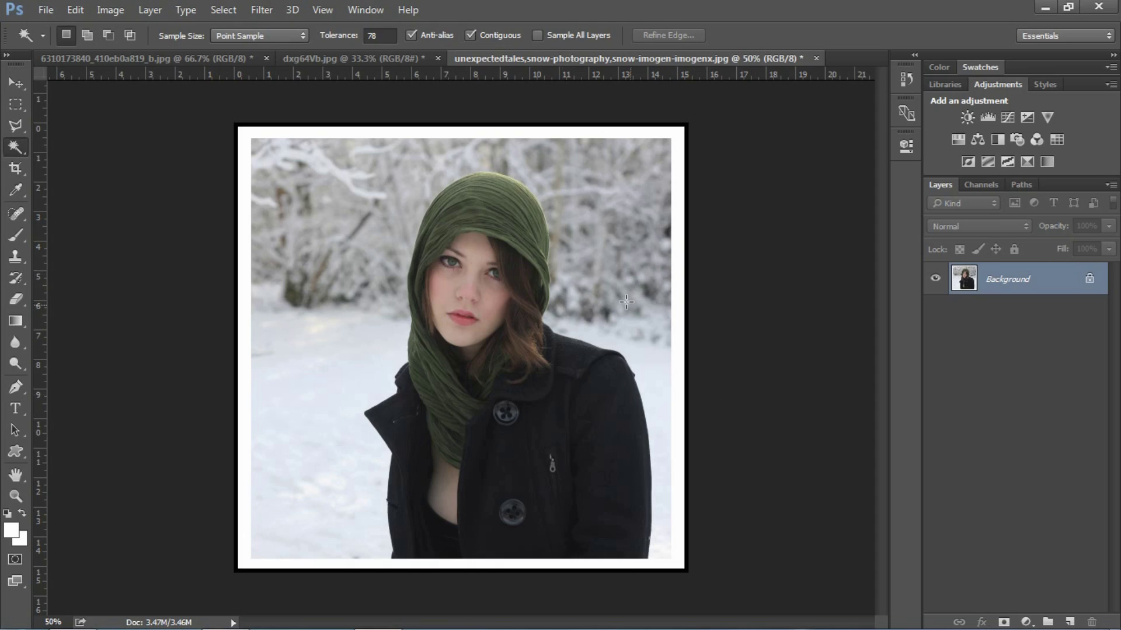
Undo the borders on dxg64Vb.jpg, and in the Camera Raw Filter set the Highlight Priority post-crop vignetting amount to +100.
left_click(351, 58)
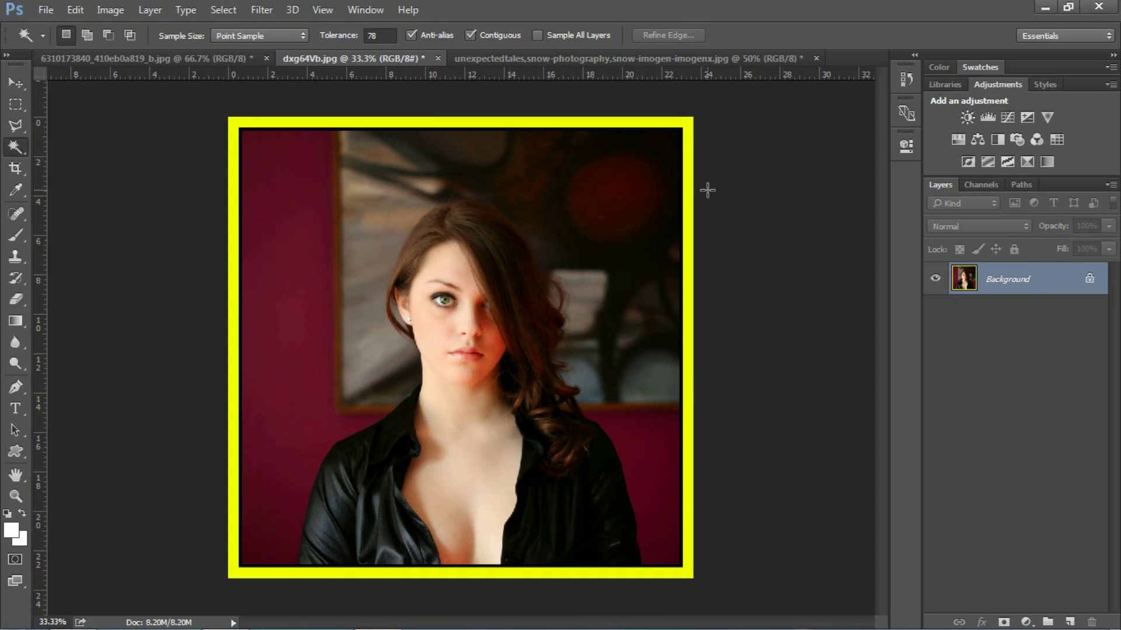
key("ctrl+z")
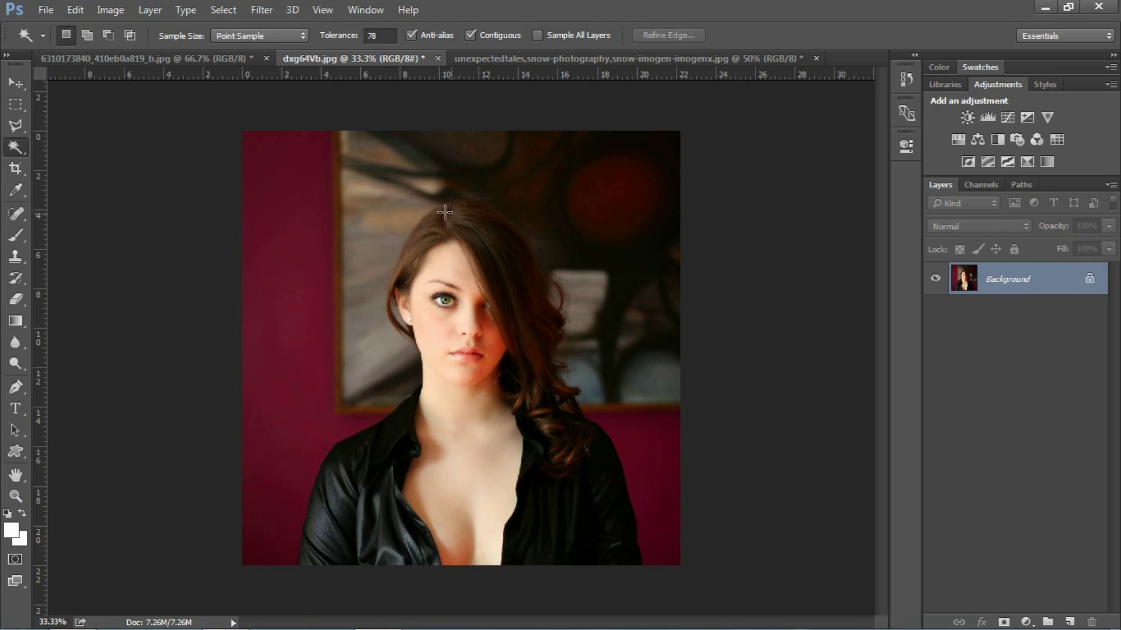
left_click(261, 10)
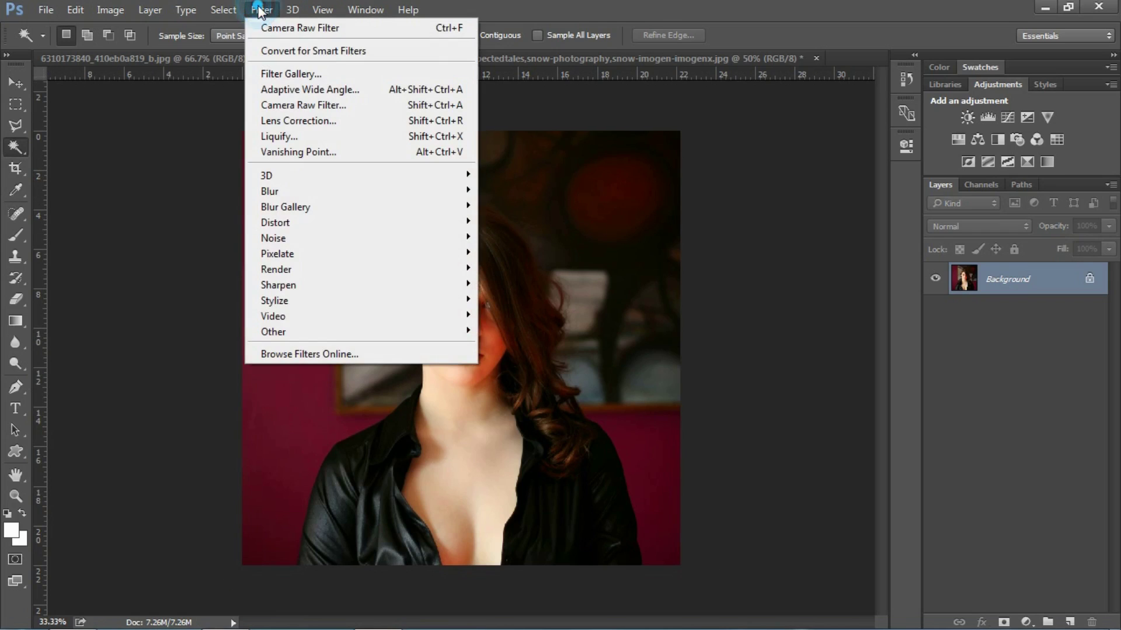
left_click(320, 105)
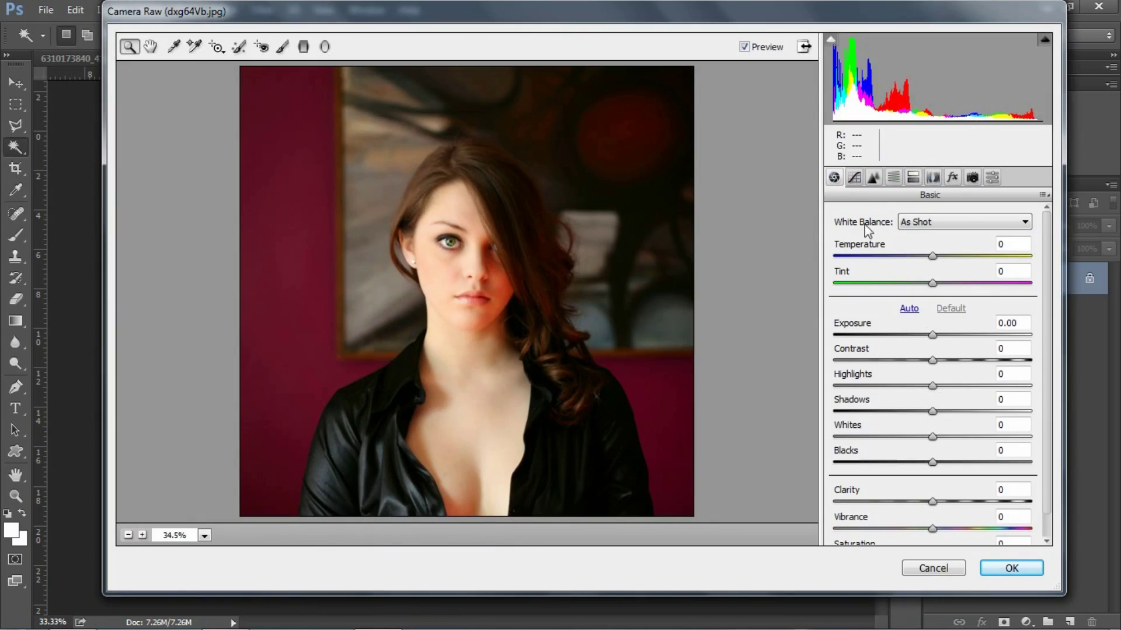
left_click(953, 178)
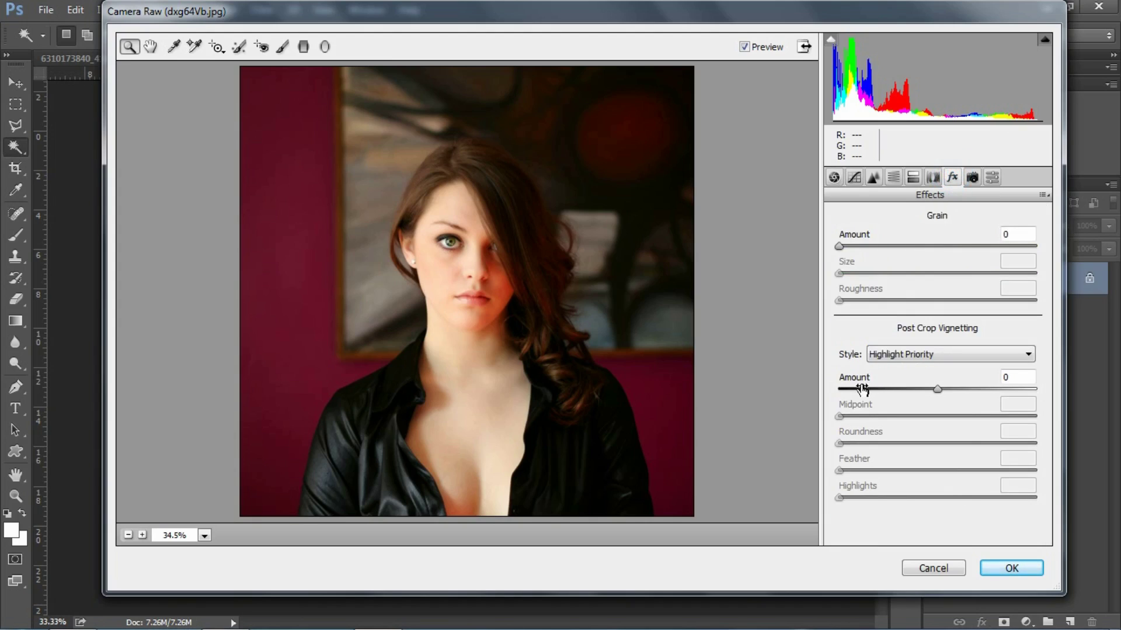
left_click_drag(939, 389, 1043, 398)
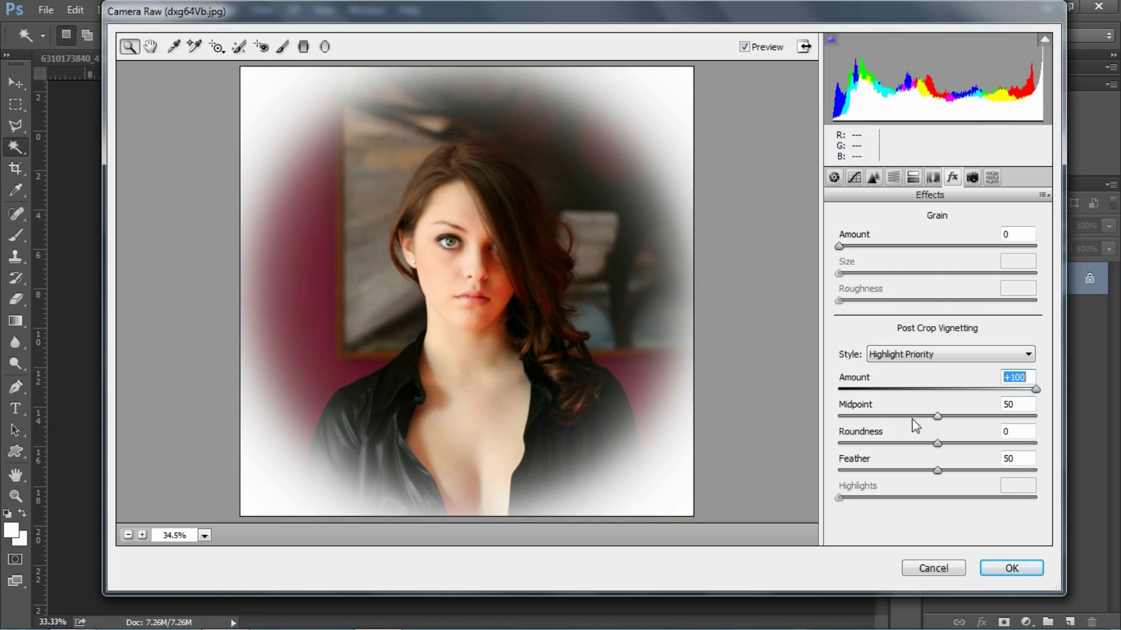
Shape the light vignette into a crisp rounded white frame with midpoint 0, roundness -98 and feather 1.
left_click_drag(937, 418, 837, 423)
left_click_drag(939, 444, 847, 452)
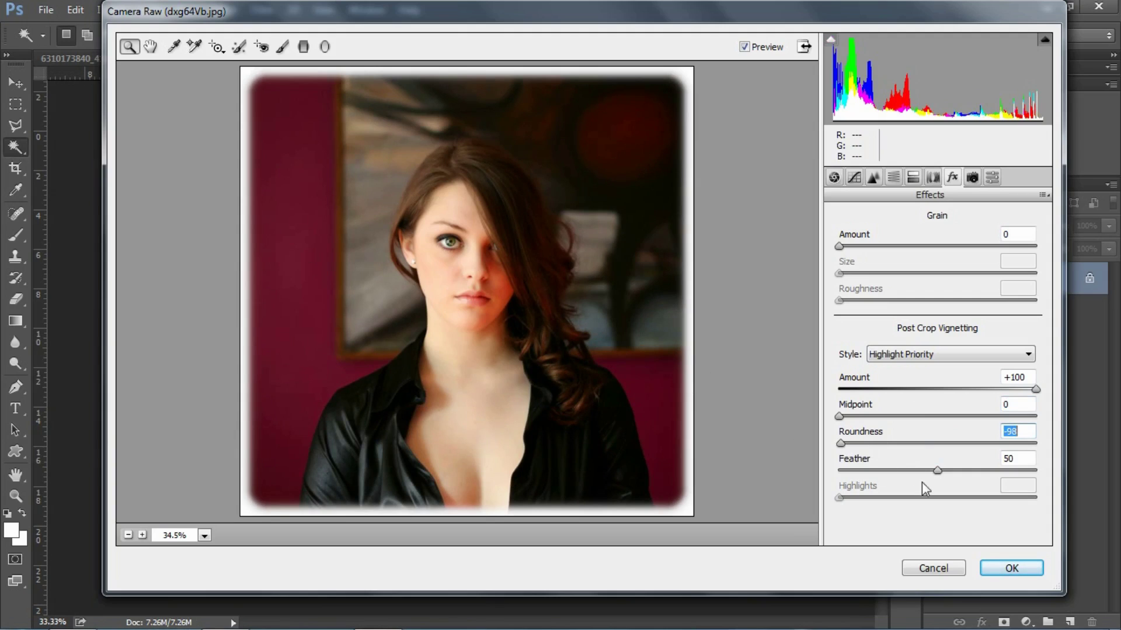
left_click_drag(937, 469, 841, 479)
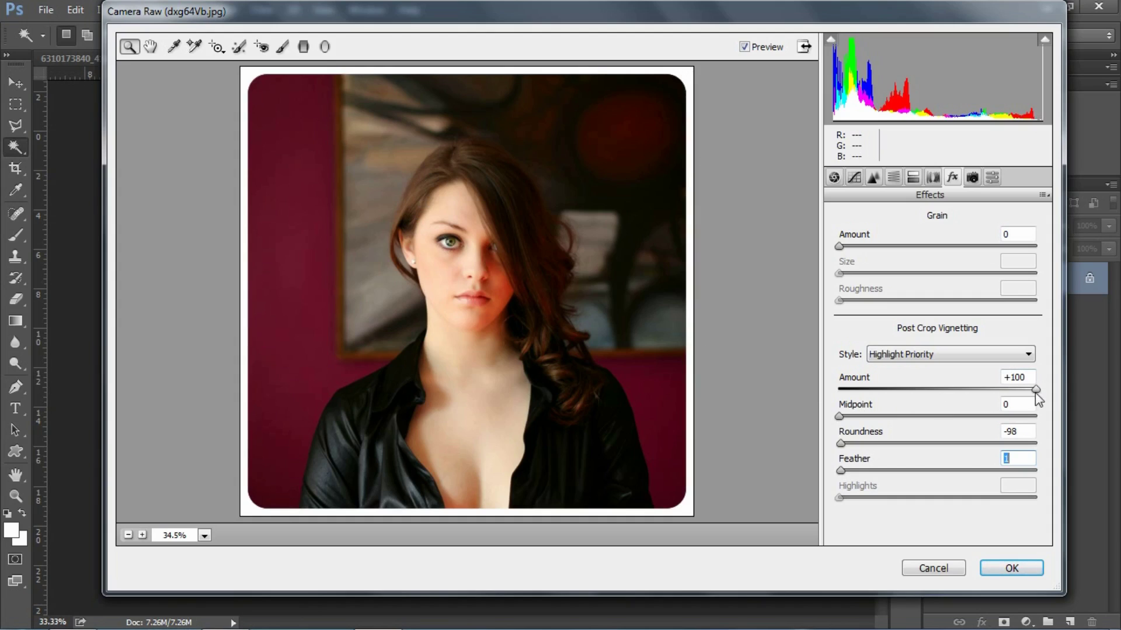
Turn the vignette into a black rounded frame with amount -100, midpoint 8 and roundness -86.
left_click_drag(1038, 396, 835, 386)
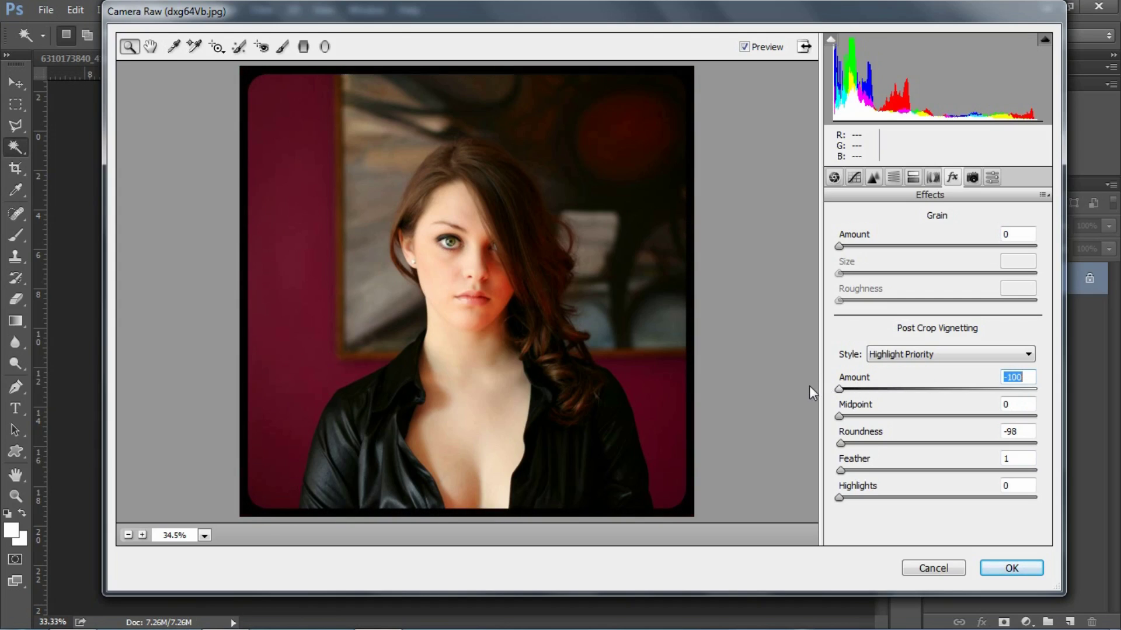
left_click(841, 443)
left_click_drag(844, 444, 842, 476)
left_click_drag(839, 418, 851, 452)
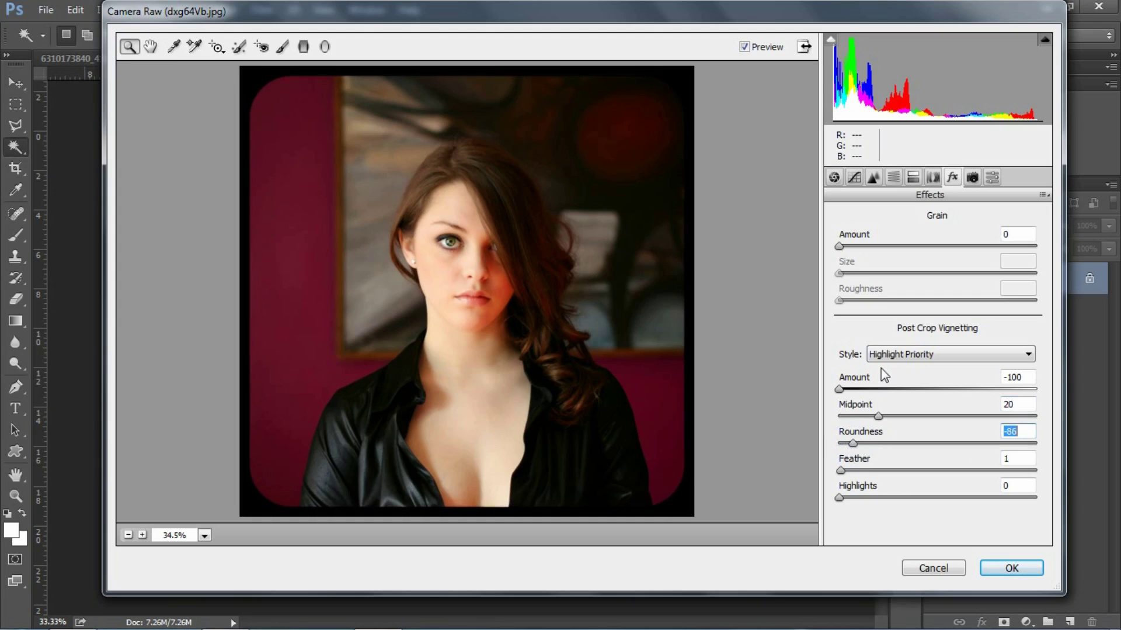
mouse_move(839, 388)
left_mouse_down()
mouse_move(1057, 406)
mouse_move(911, 392)
mouse_move(854, 417)
mouse_move(839, 389)
left_mouse_up()
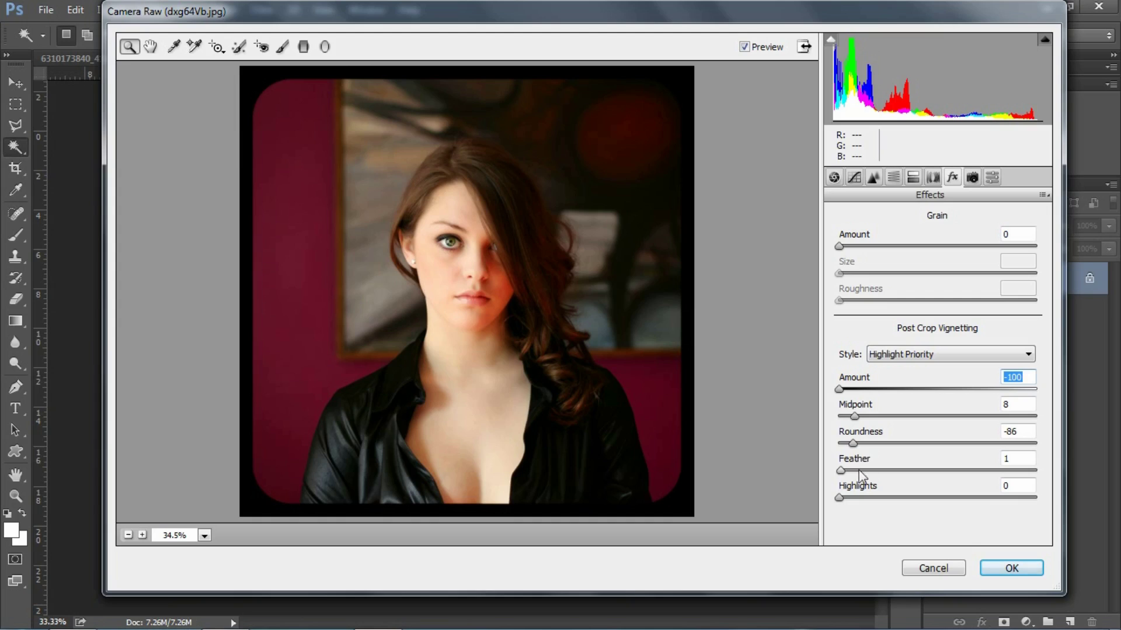
Soften the dark vignette frame with feather 100, midpoint 0, amount -89 and roundness -88.
left_click_drag(840, 476, 1046, 489)
left_click_drag(869, 437, 847, 447)
mouse_move(856, 405)
left_mouse_down()
mouse_move(909, 424)
mouse_move(832, 419)
mouse_move(850, 389)
left_mouse_up()
mouse_move(844, 443)
left_mouse_down()
mouse_move(888, 446)
mouse_move(847, 443)
left_mouse_up()
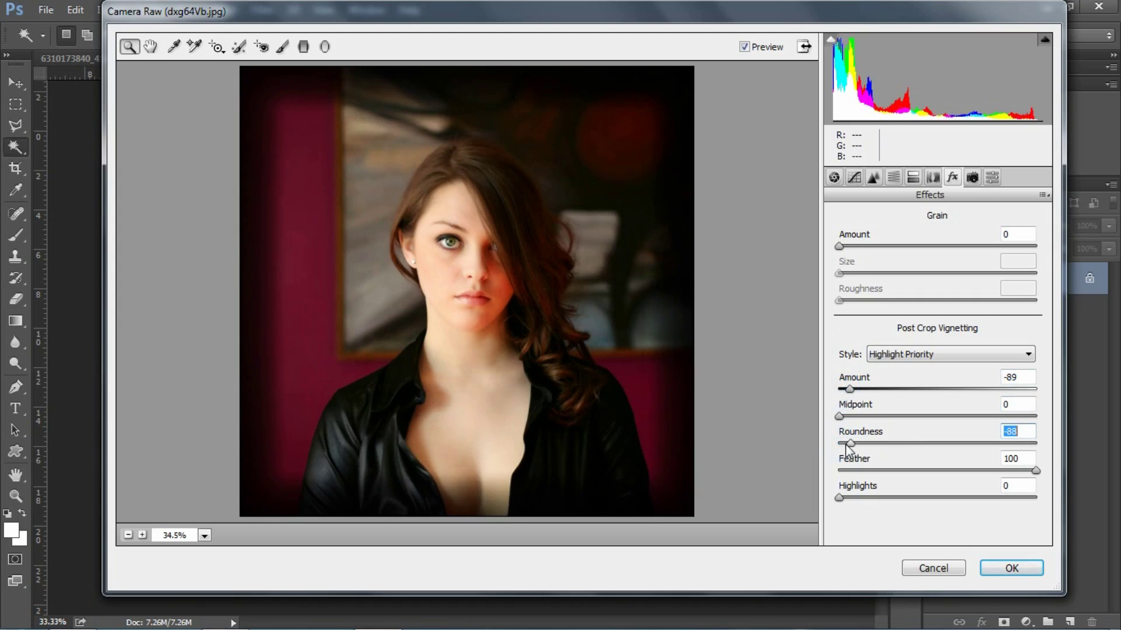
Set the vignette's roundness to -26, feather to 52 and midpoint to 47, and apply the Camera Raw filter.
left_click_drag(1032, 472, 912, 442)
left_click_drag(865, 471, 940, 490)
left_click_drag(841, 416, 934, 444)
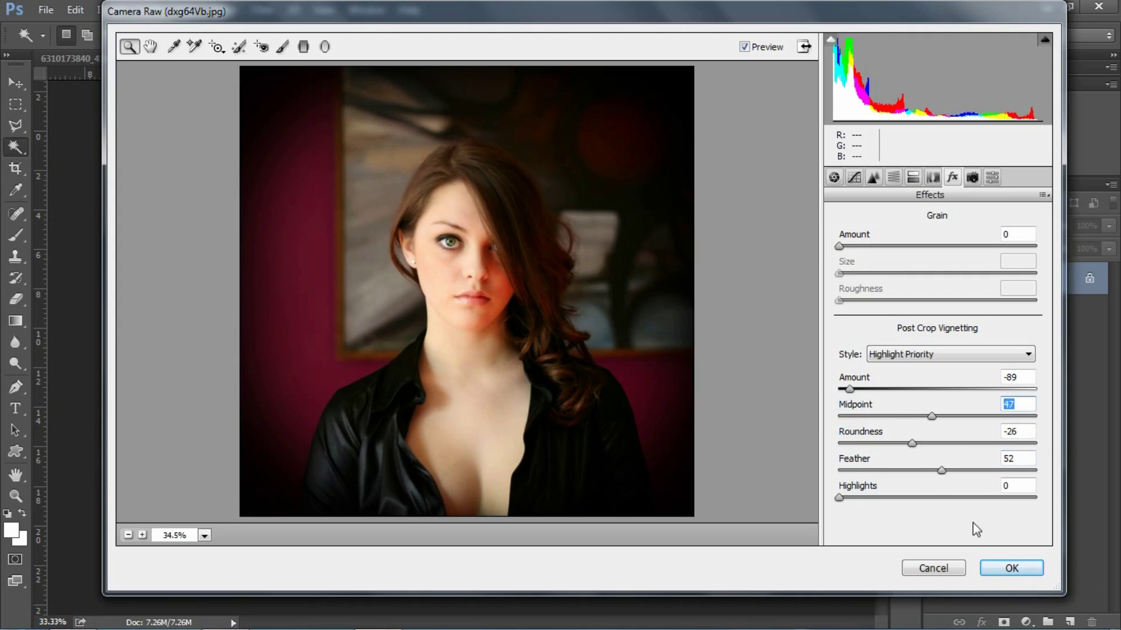
mouse_move(840, 497)
left_mouse_down()
mouse_move(1029, 501)
mouse_move(841, 497)
left_mouse_up()
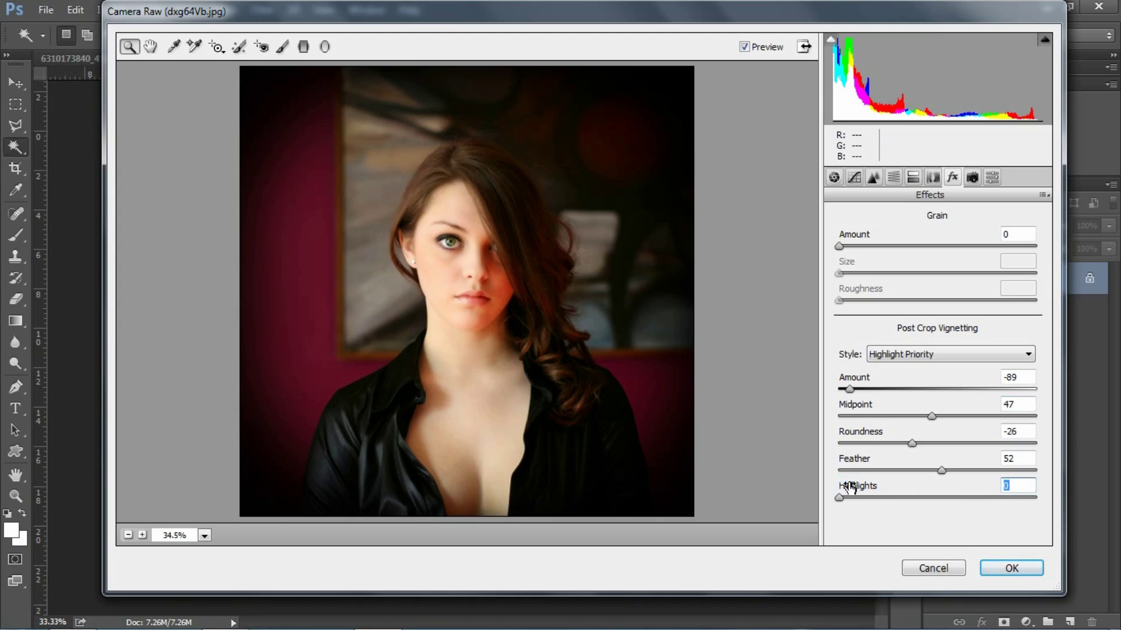
left_click(1011, 573)
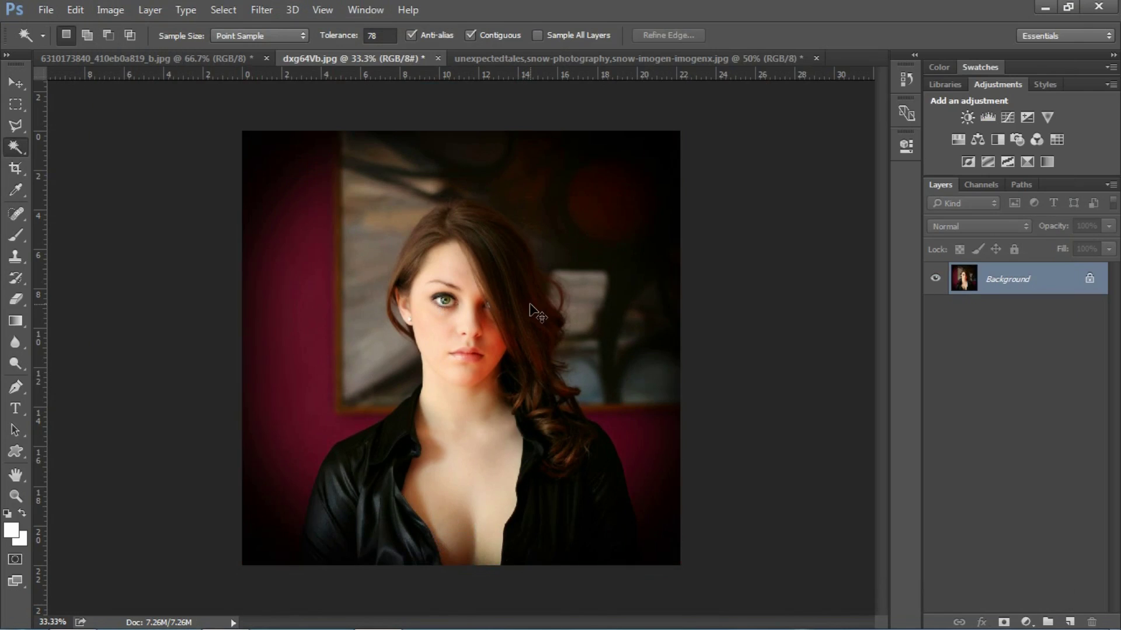
scroll(538, 316, "up", 2)
scroll(537, 316, "down", 2)
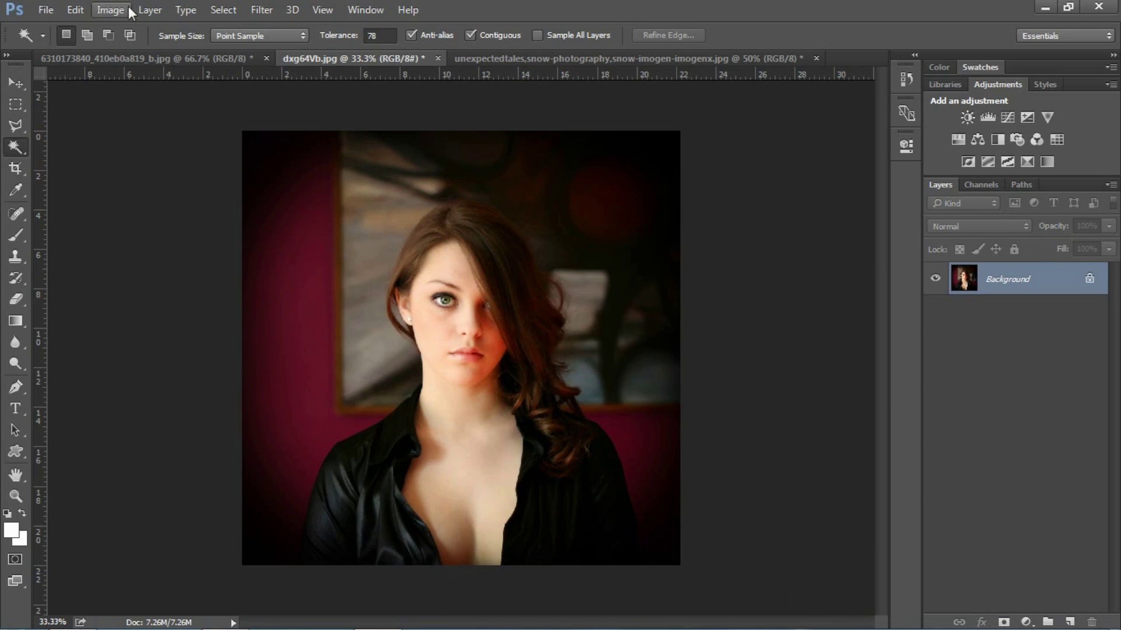
left_click(187, 60)
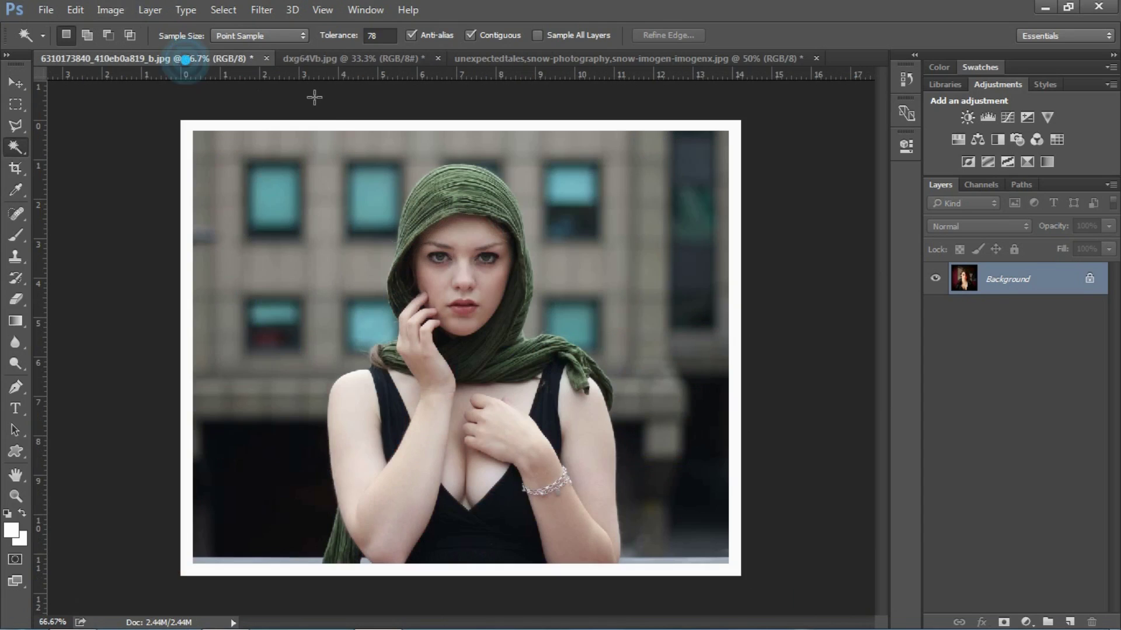
left_click(342, 58)
left_click(469, 58)
left_click(370, 58)
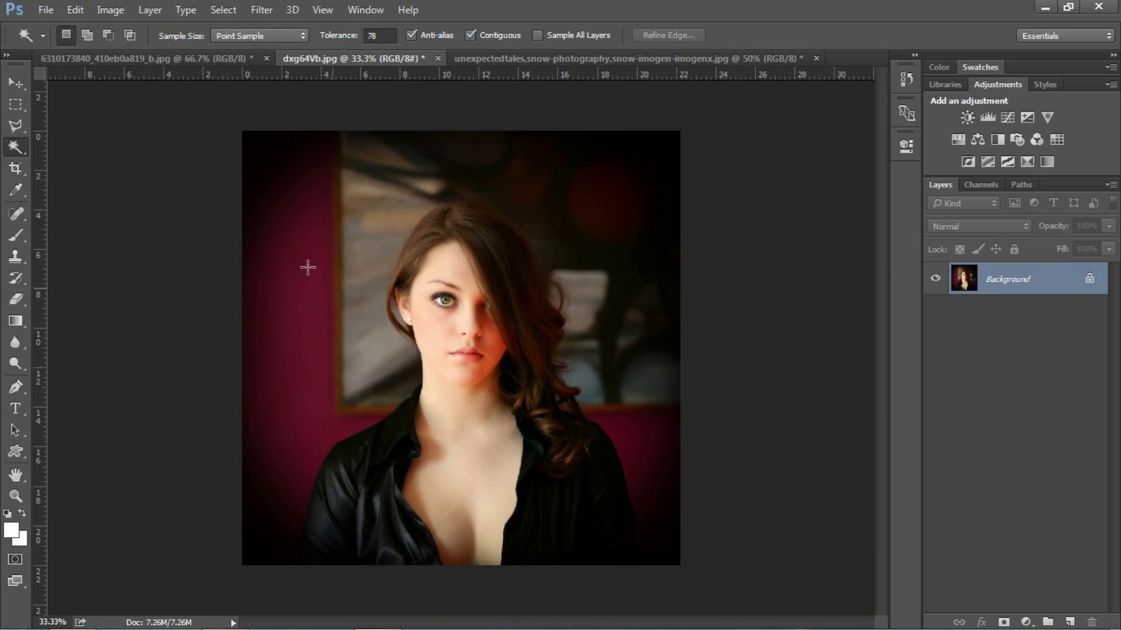
left_click(207, 59)
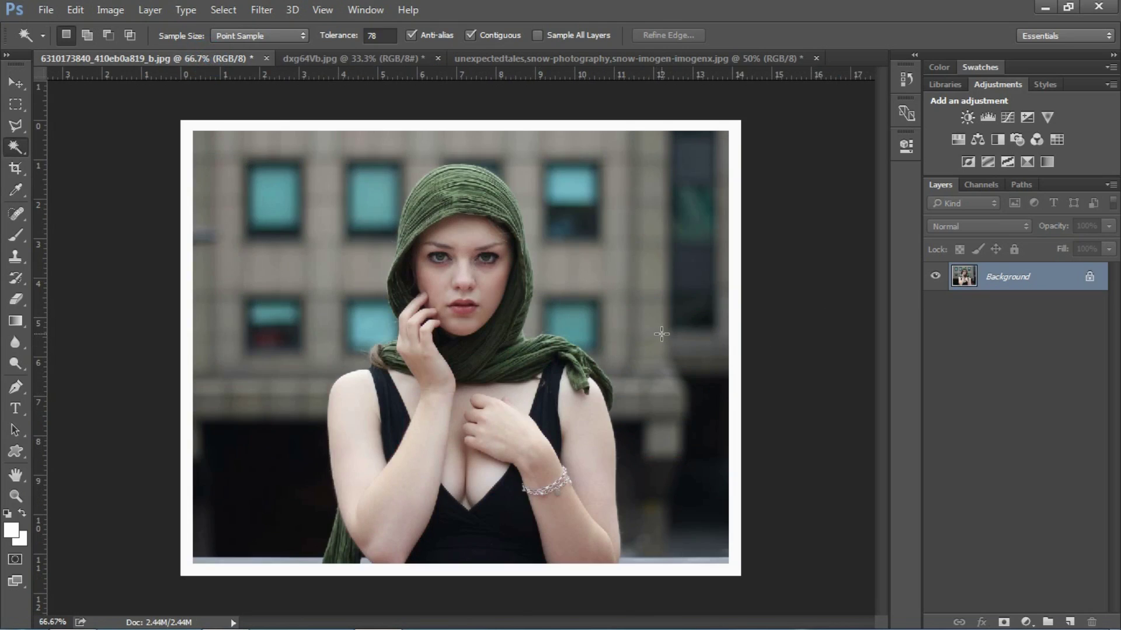
Undo the white border on the green-scarf portrait and clear the remaining selection.
left_click(605, 339)
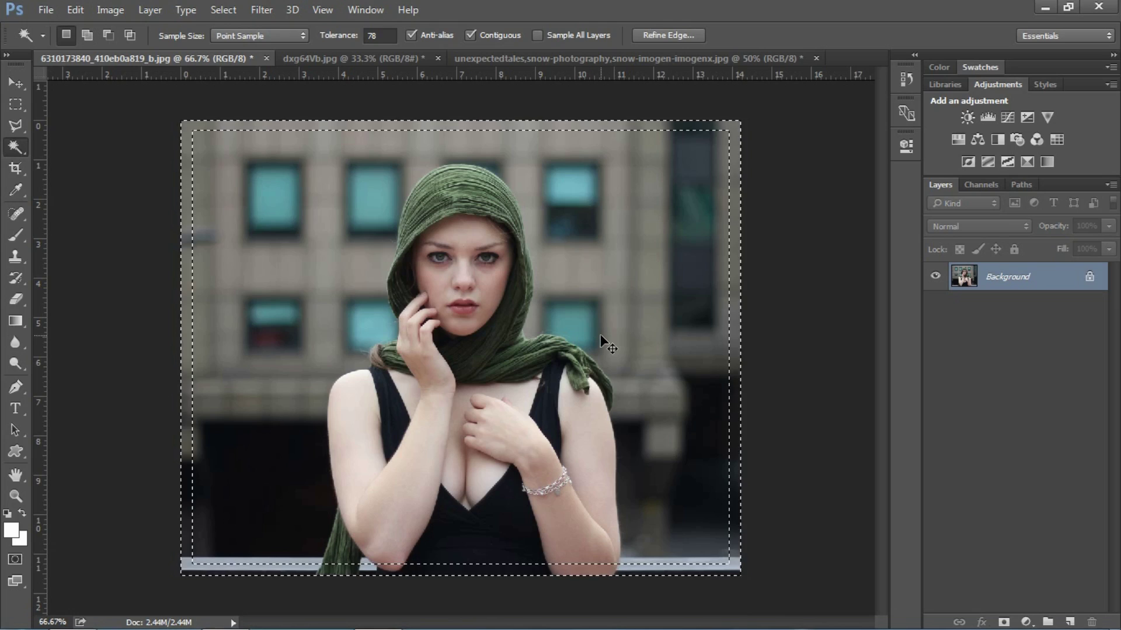
key("ctrl+d")
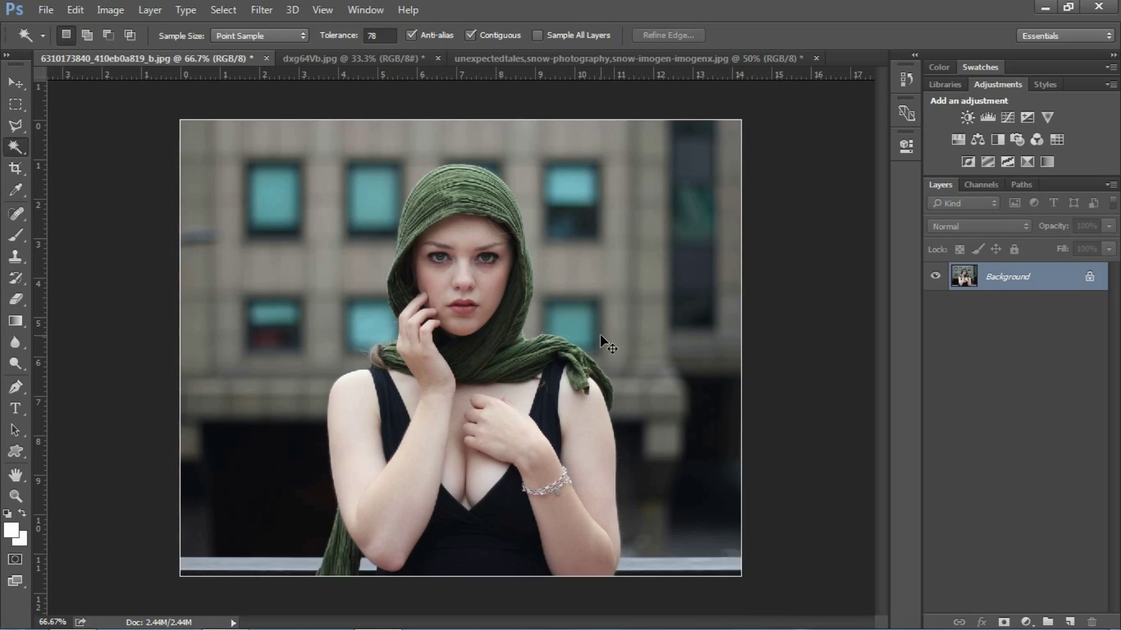
key("ctrl+Tab")
key("ctrl+shift+Tab")
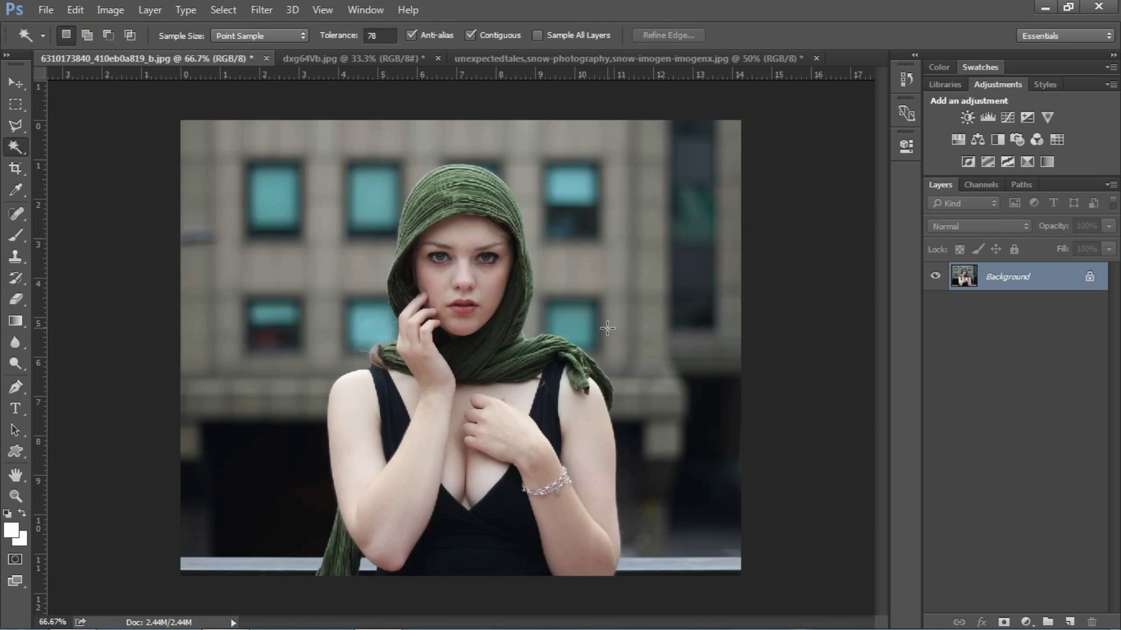
Make a thin rectangular frame selection around the woman by subtracting a slightly smaller rectangle from a large rectangular marquee.
left_click(16, 104)
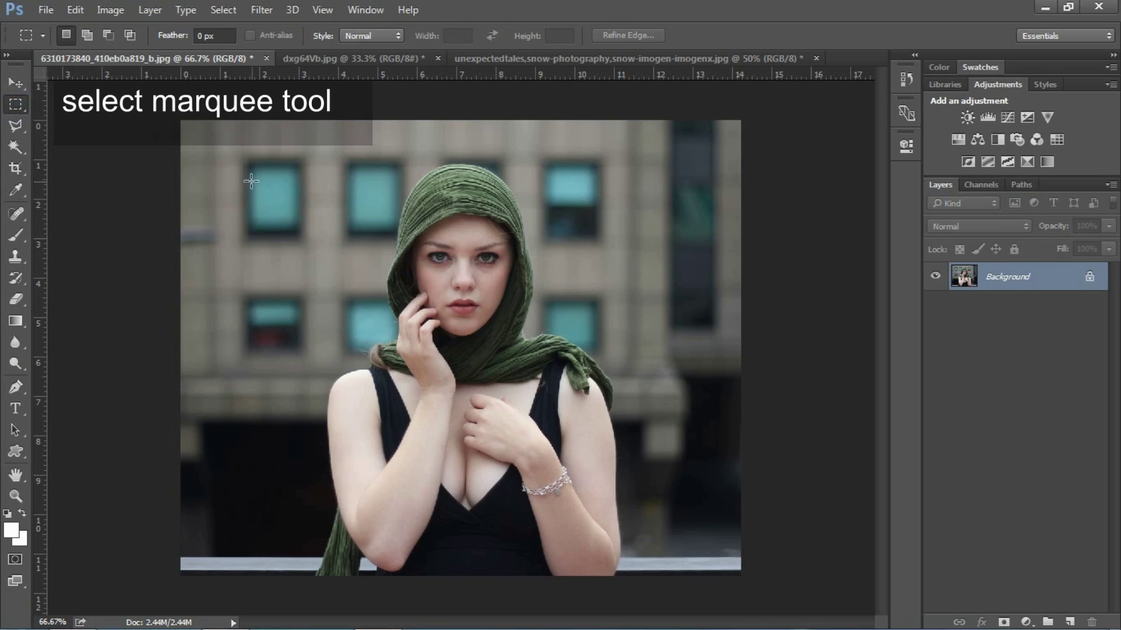
left_click_drag(261, 171, 709, 519)
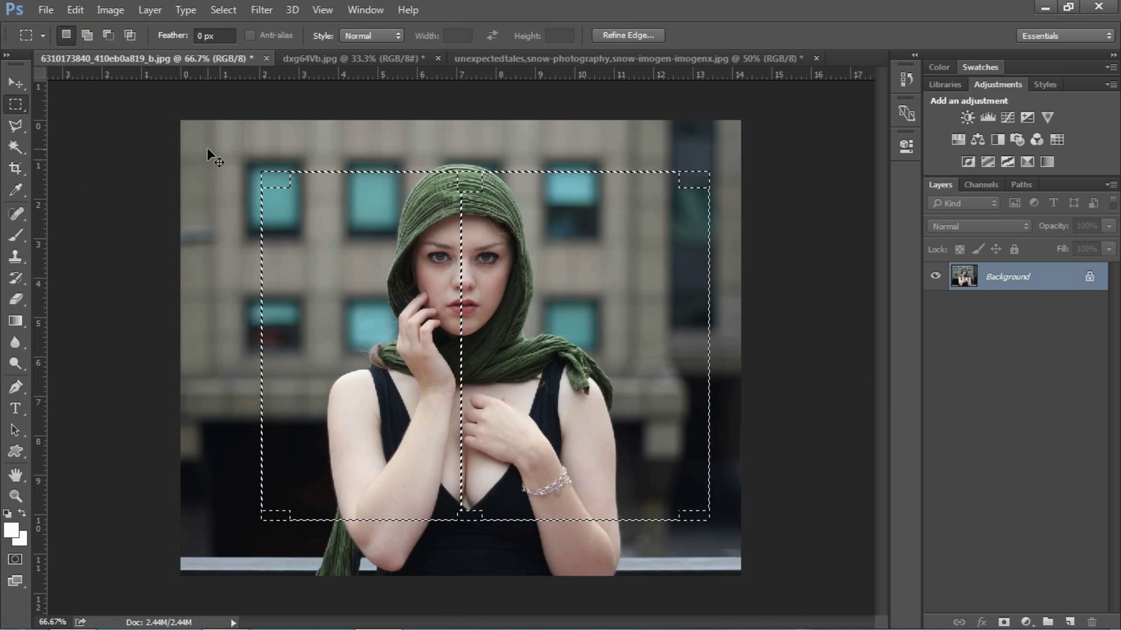
key("alt")
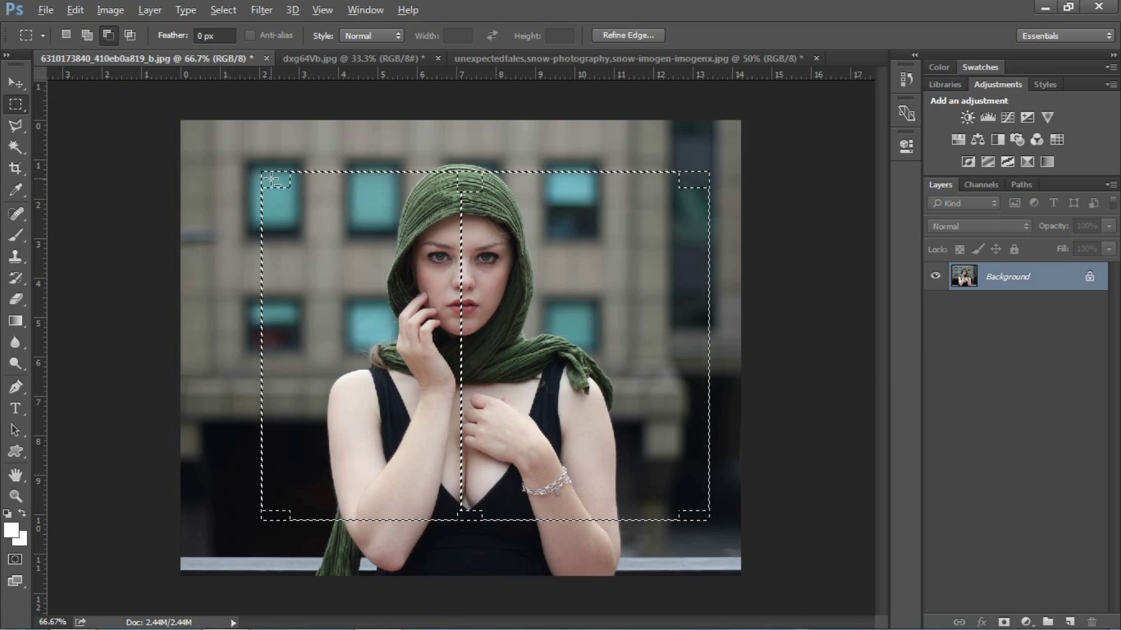
left_click_drag(272, 179, 703, 512)
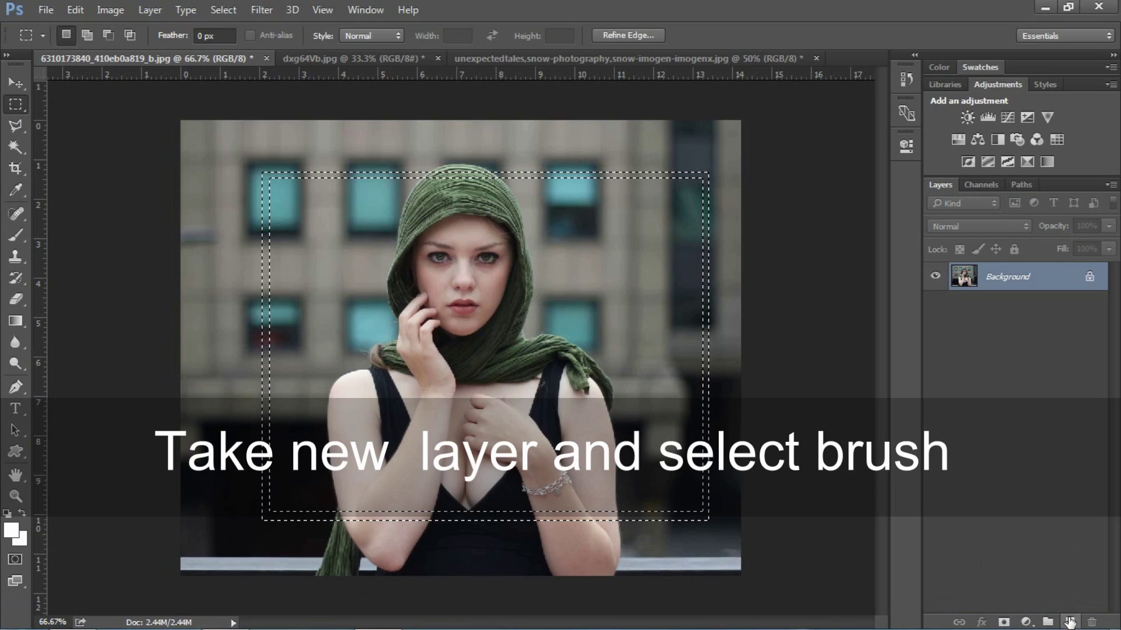
Add a new layer above the background and set the Brush tool's foreground color to white (ffffff).
left_click(1070, 621)
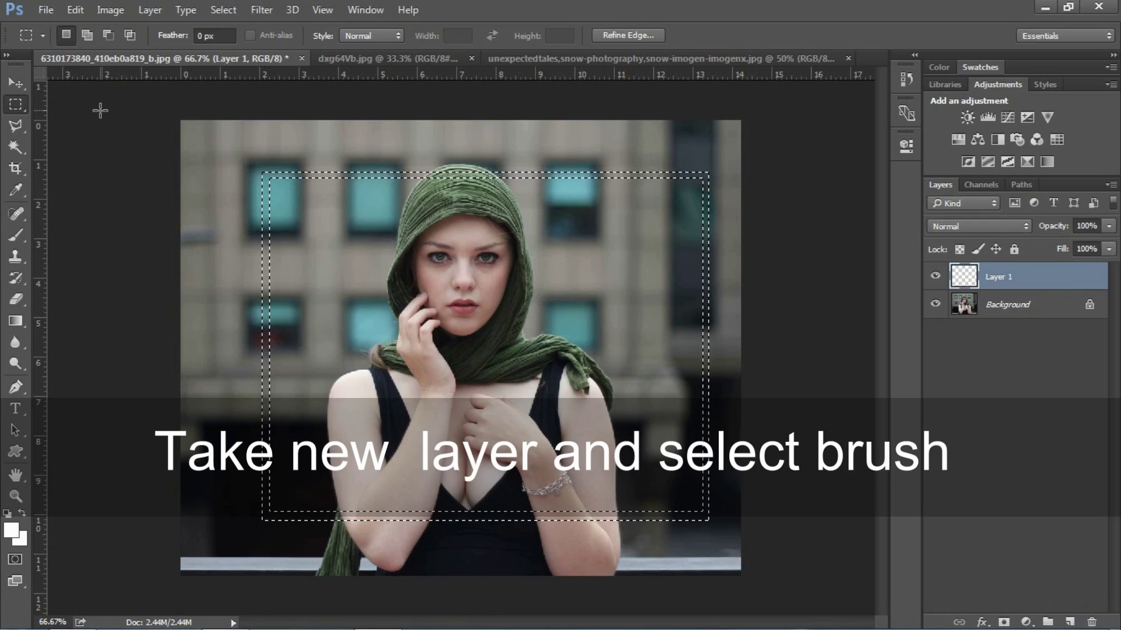
left_click(19, 233)
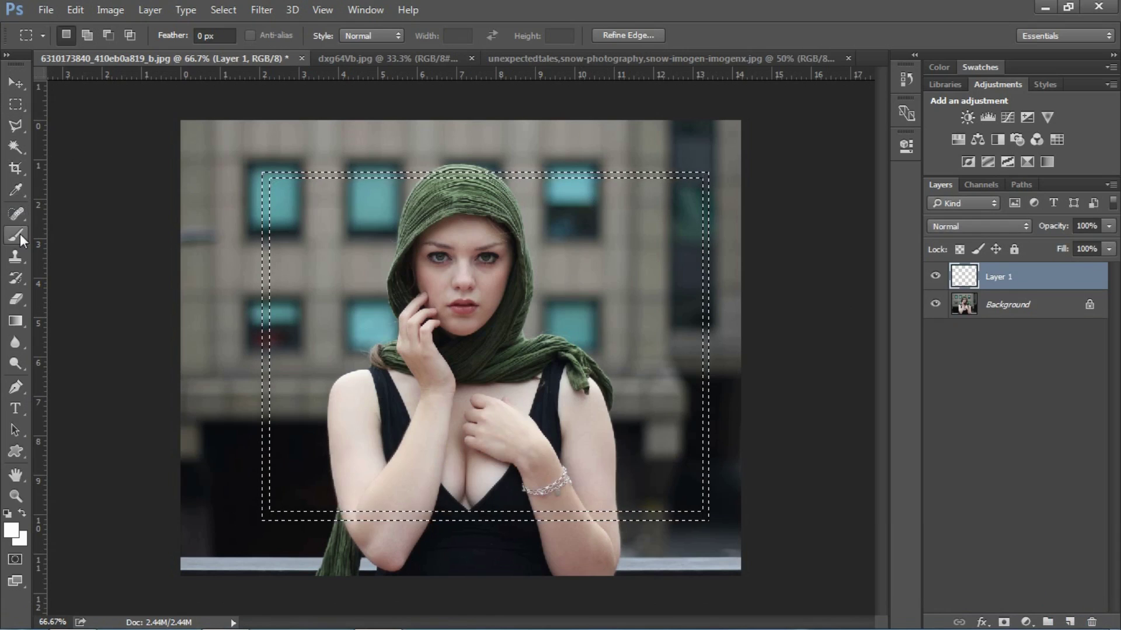
left_click(12, 530)
mouse_move(777, 113)
left_mouse_down()
mouse_move(809, 95)
mouse_move(714, 85)
mouse_move(626, 93)
mouse_move(646, 105)
mouse_move(626, 93)
left_mouse_up()
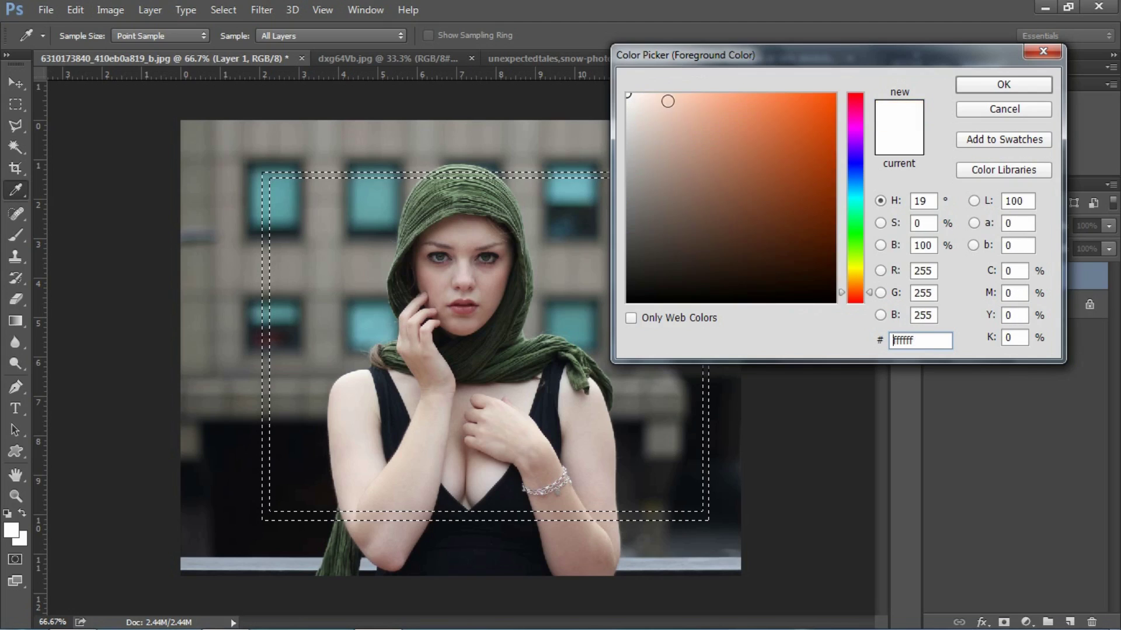
left_click(993, 85)
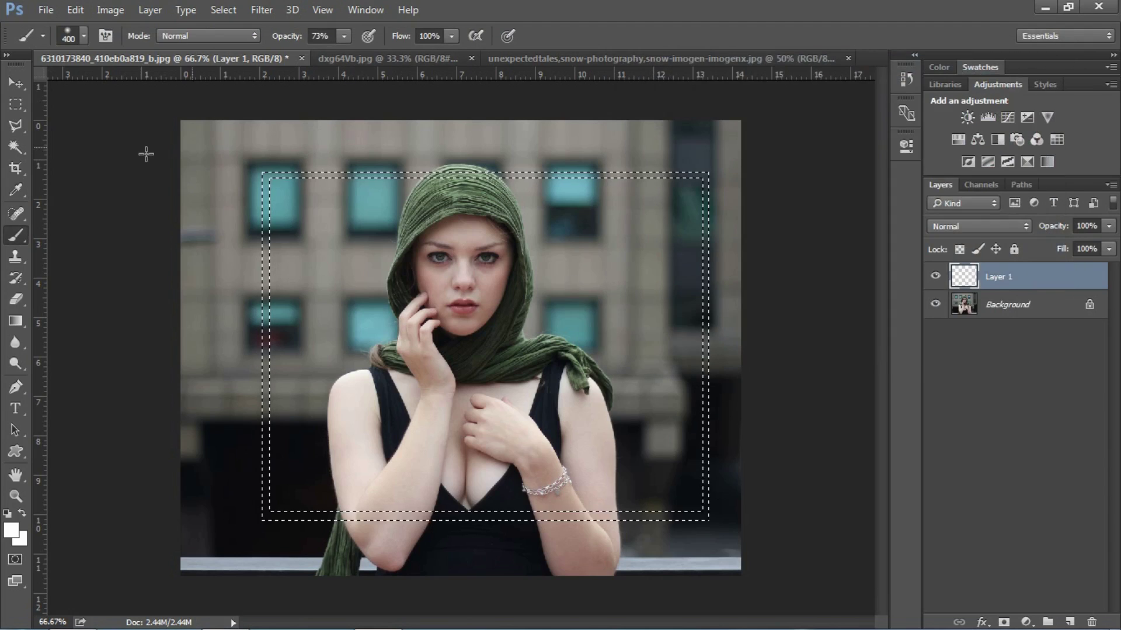
Paint the whole frame selection white on the new layer with a 90 px hard round brush, and deselect.
left_click(85, 35)
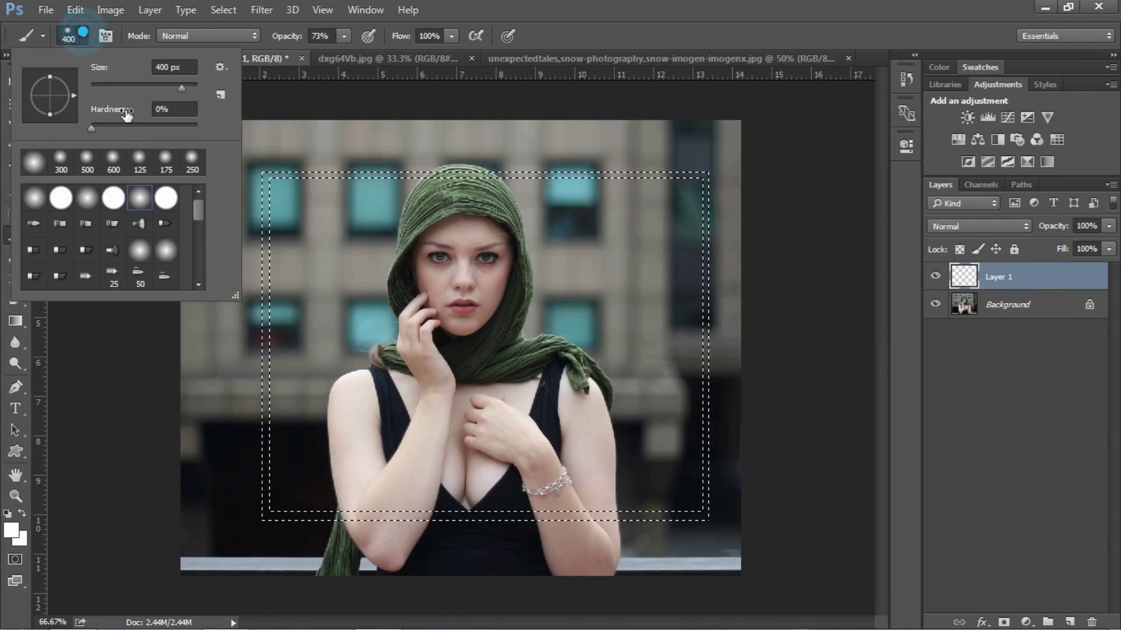
double_click(167, 205)
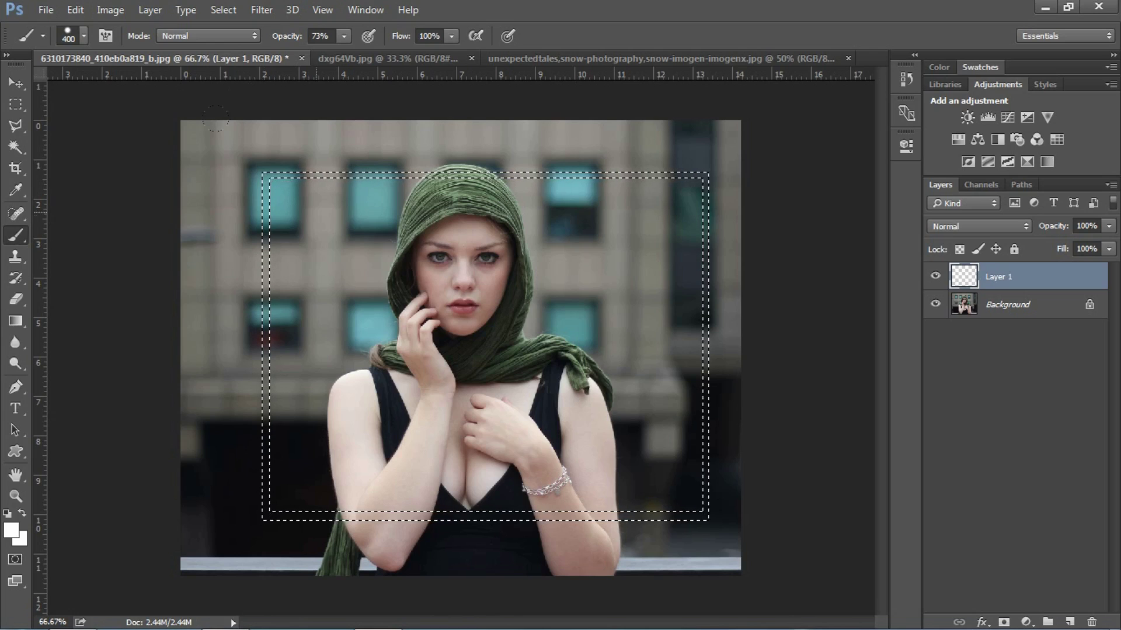
key("bracketleft")
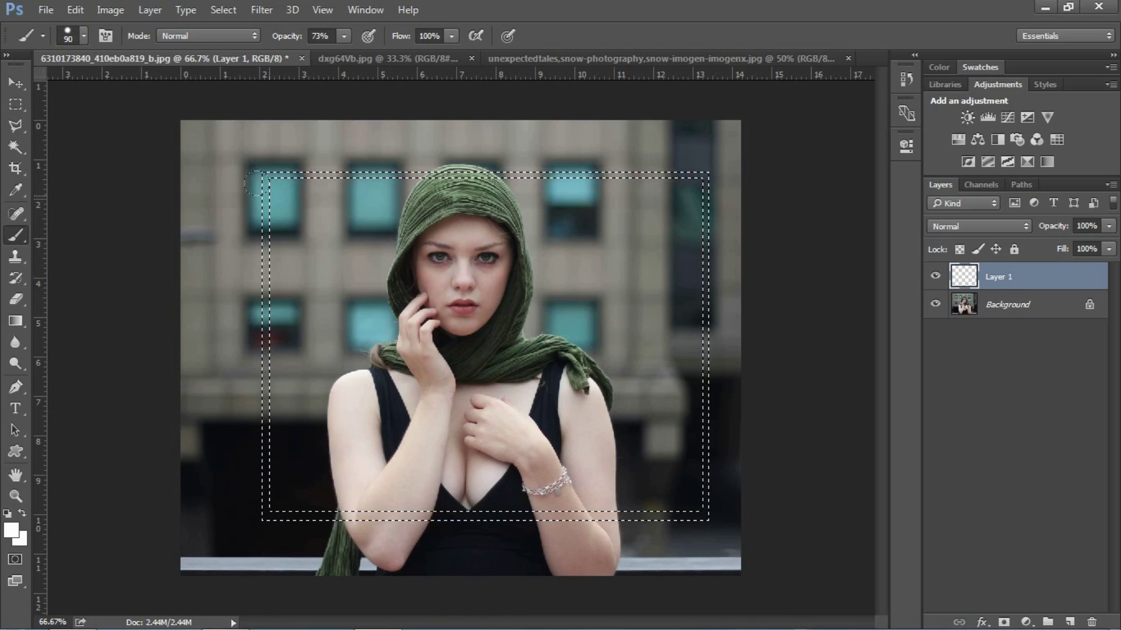
left_click_drag(286, 165, 617, 166)
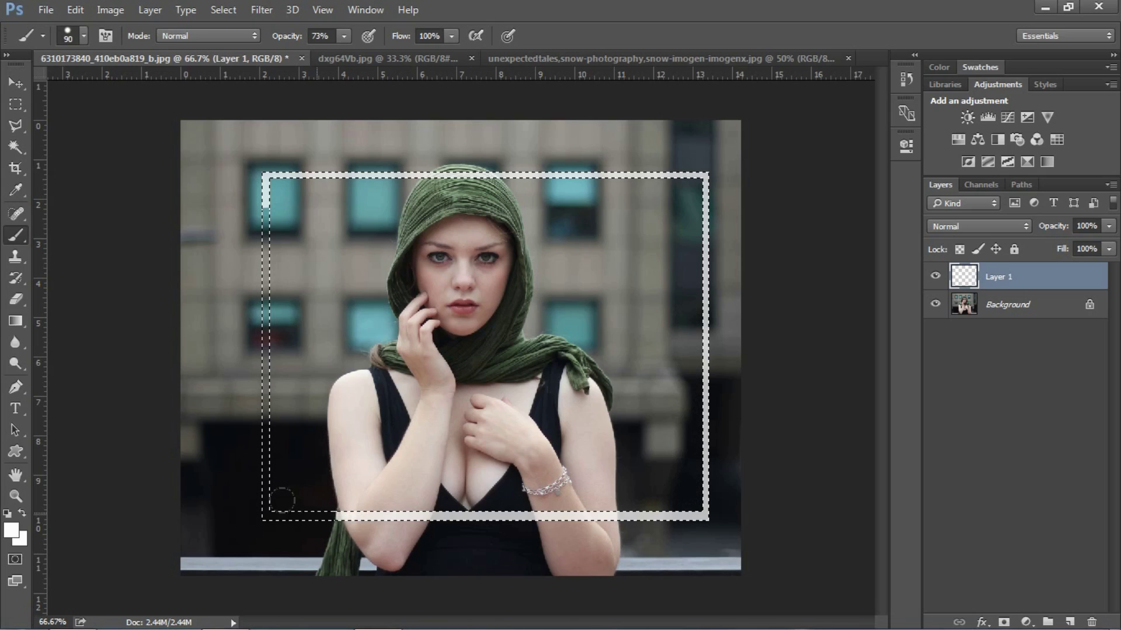
left_click_drag(255, 256, 251, 175)
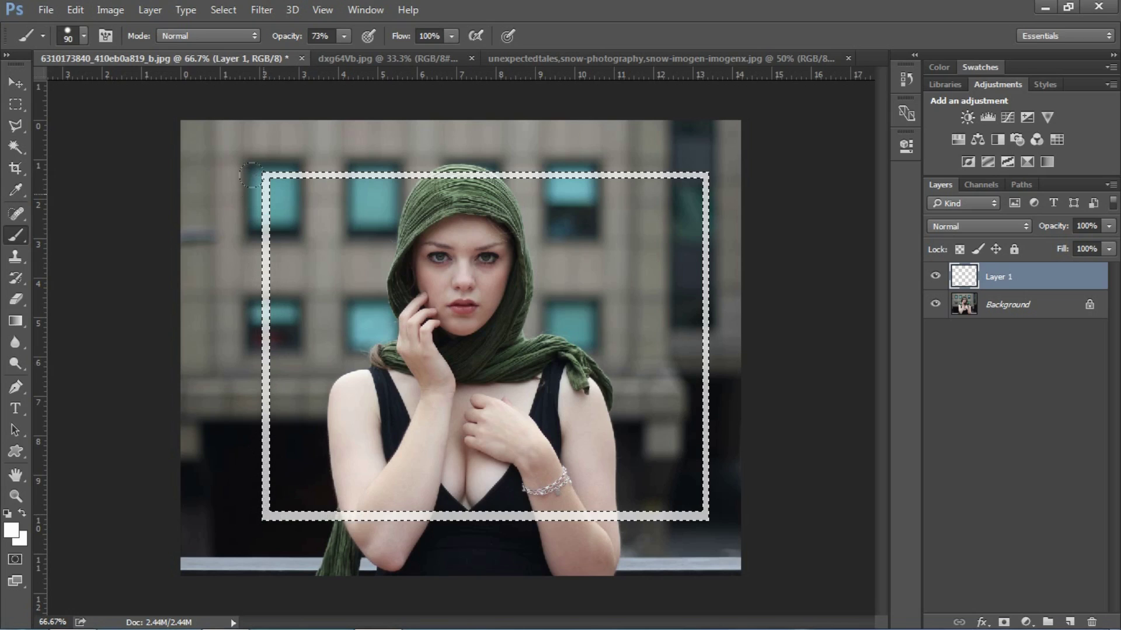
mouse_move(707, 496)
left_mouse_down()
mouse_move(707, 198)
mouse_move(607, 179)
left_mouse_up()
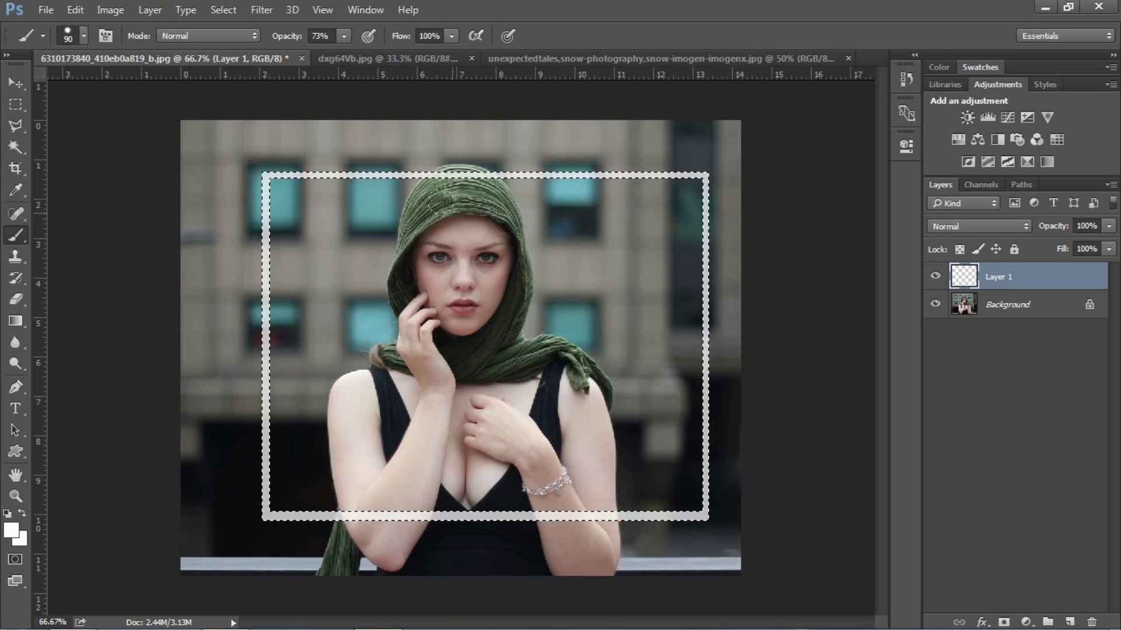
key("ctrl+d")
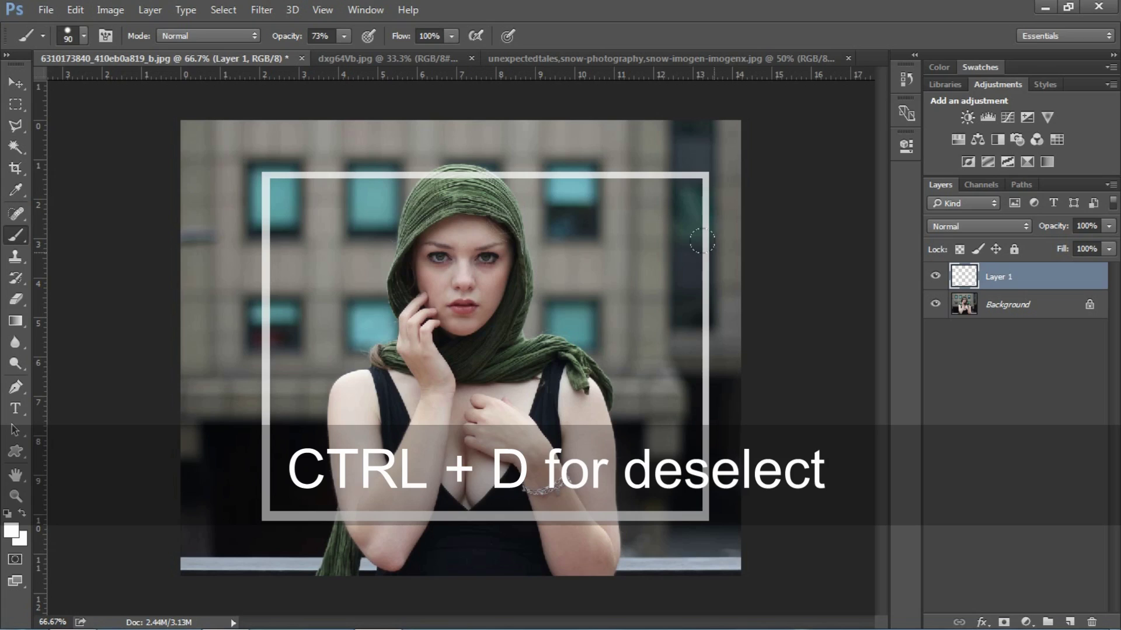
Move the white frame up and left to centre it around the woman, and use Free Transform to scale it to 112.84% width and 94.35% height.
left_click(20, 83)
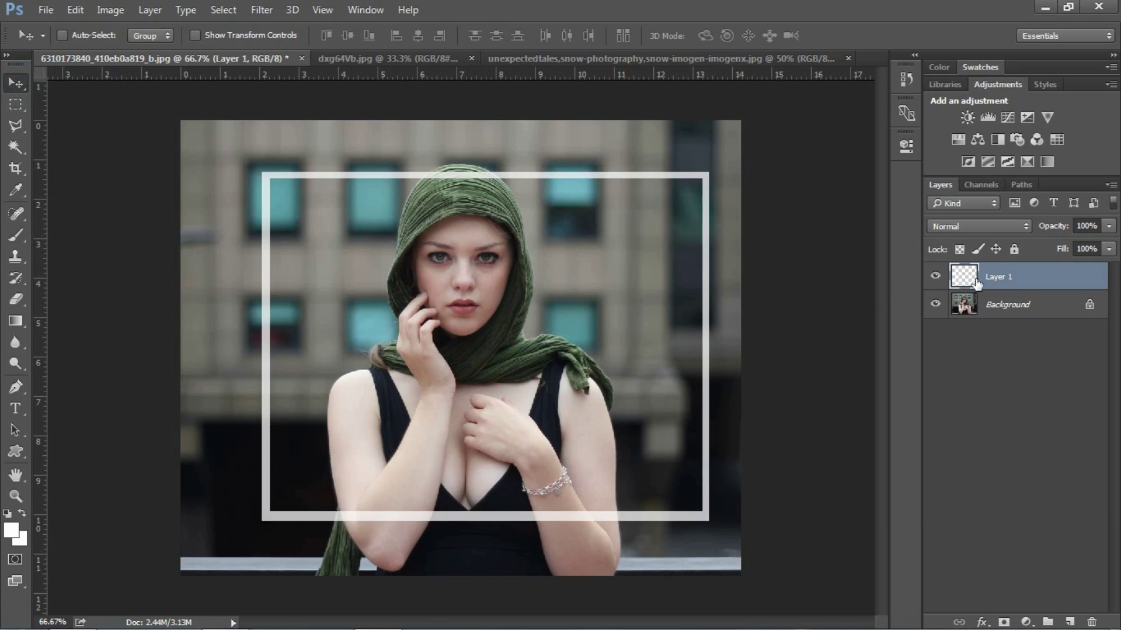
left_click_drag(547, 352, 514, 335)
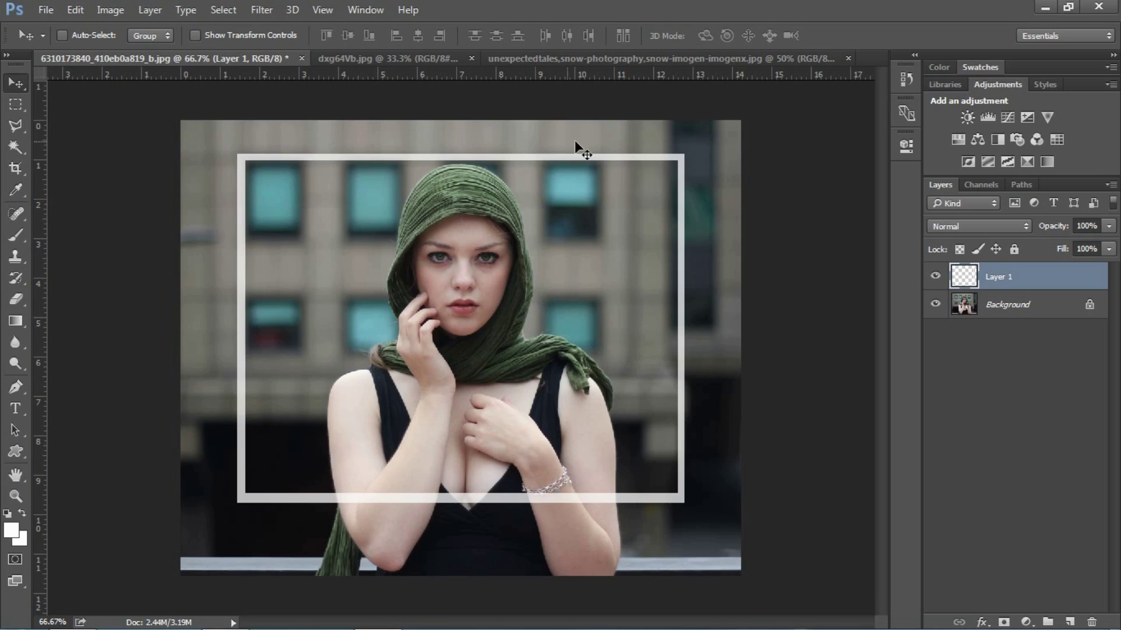
left_click(76, 9)
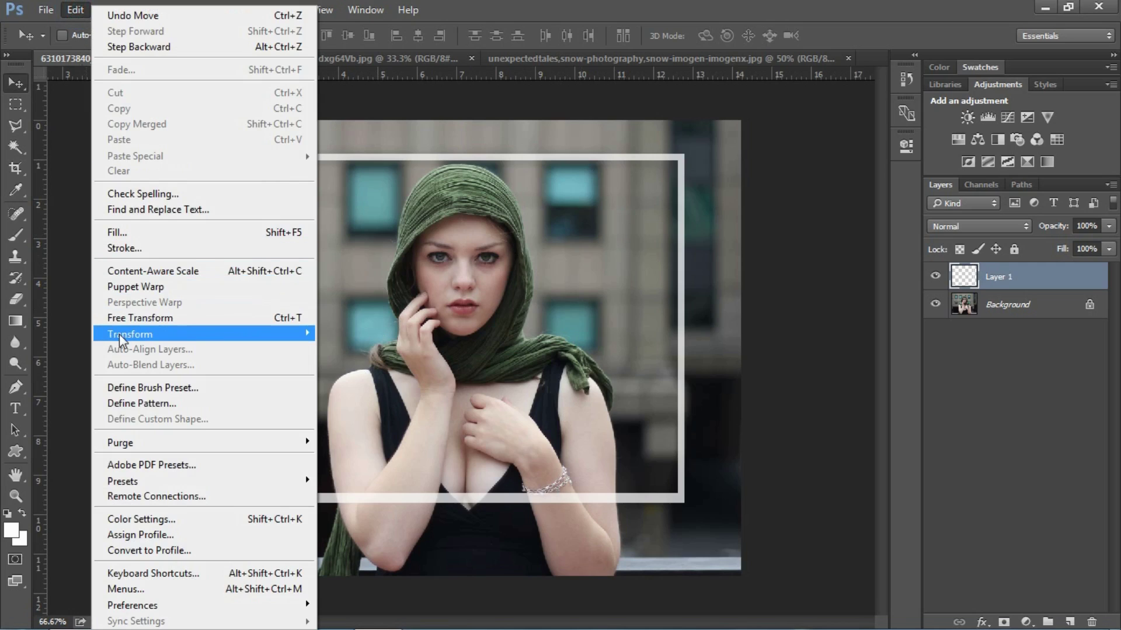
mouse_move(120, 339)
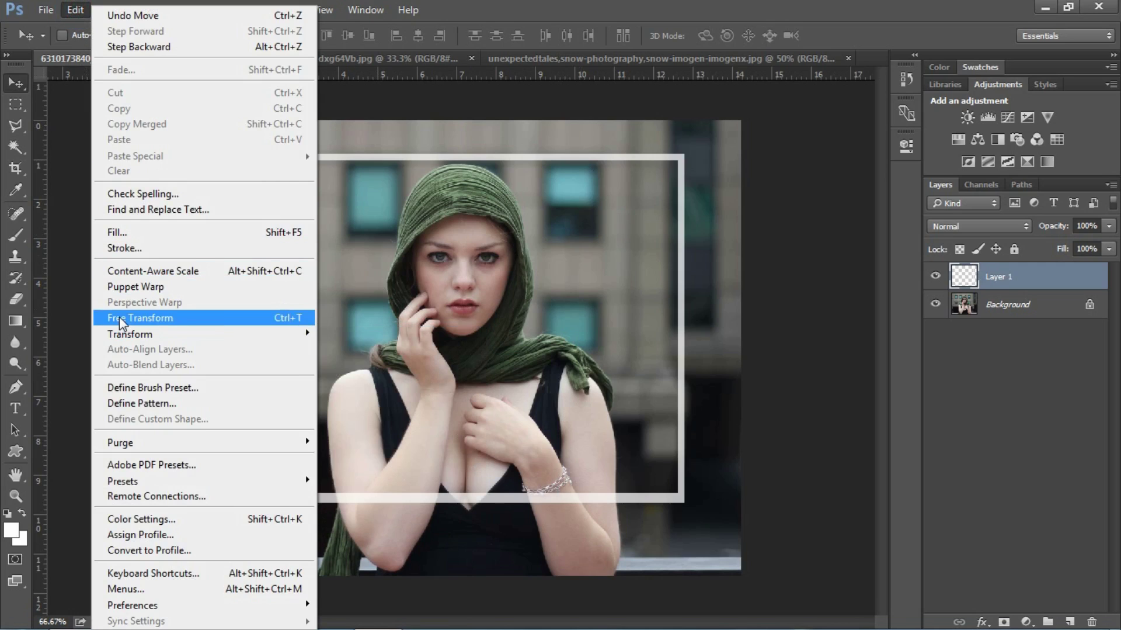
left_click(121, 319)
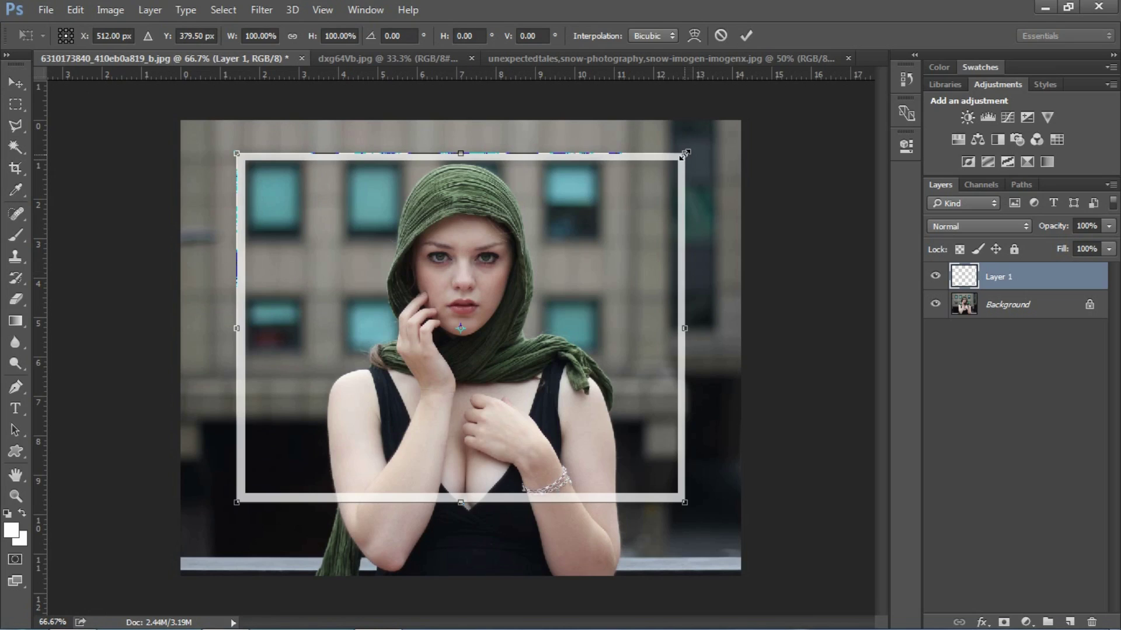
left_click_drag(686, 154, 718, 187)
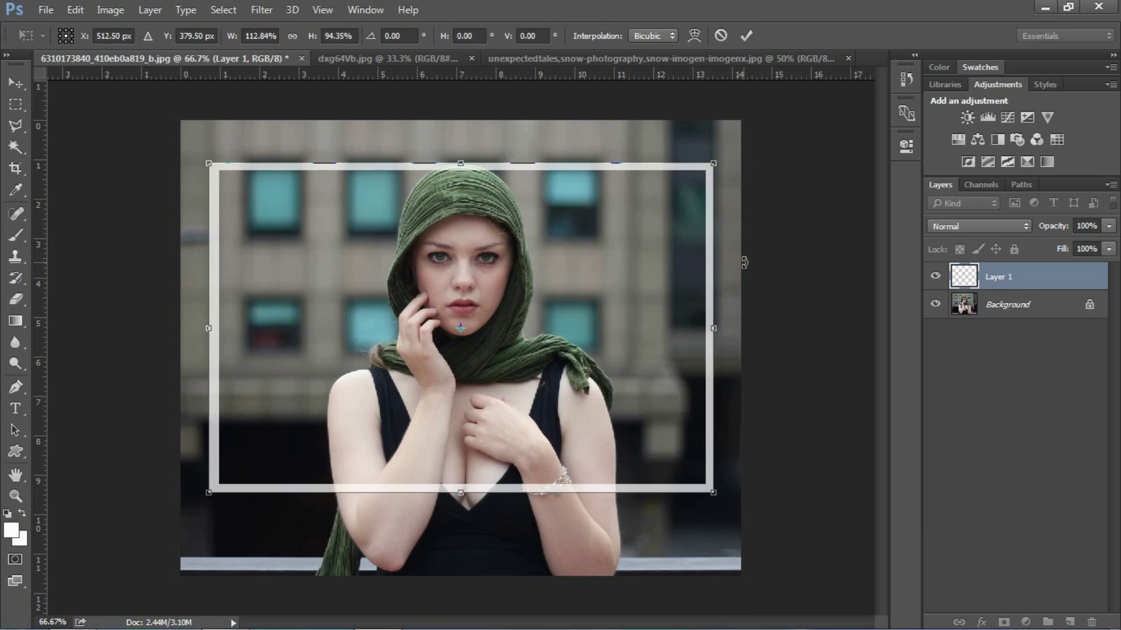
Rotate the frame counter-clockwise to -9.82° and shift it slightly upward over the portrait.
left_click_drag(726, 270, 709, 241)
left_click_drag(516, 303, 513, 293)
left_click_drag(536, 360, 536, 361)
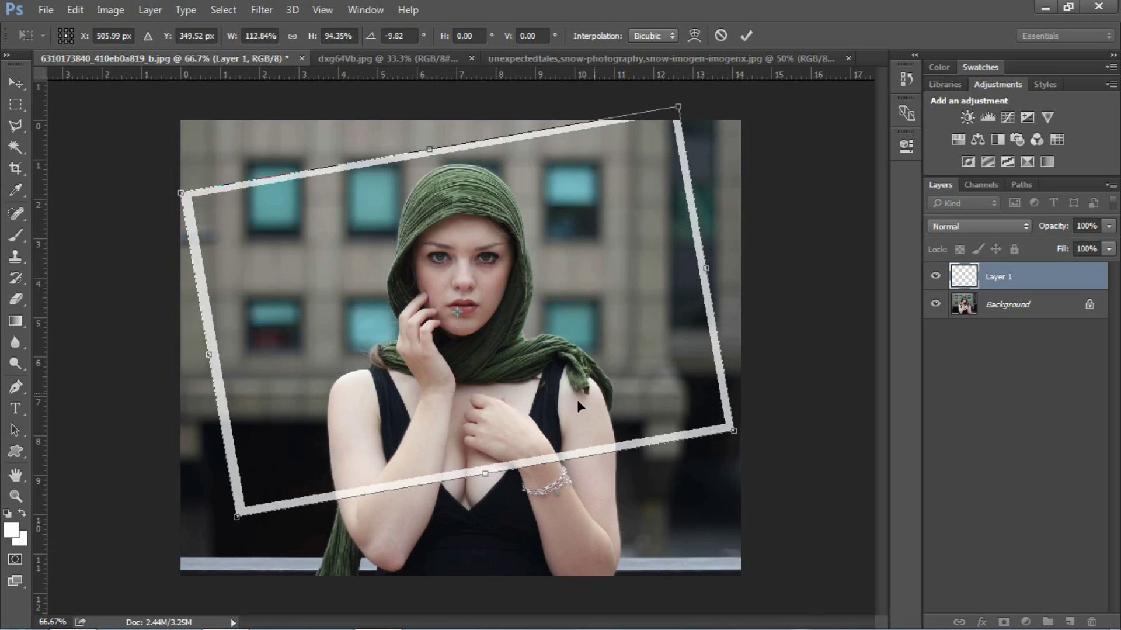
Fit the tilted frame within the photo by scaling it to 107.11% width and 101.17% height, reposition it around the woman, and apply the transform.
left_click_drag(492, 474, 483, 531)
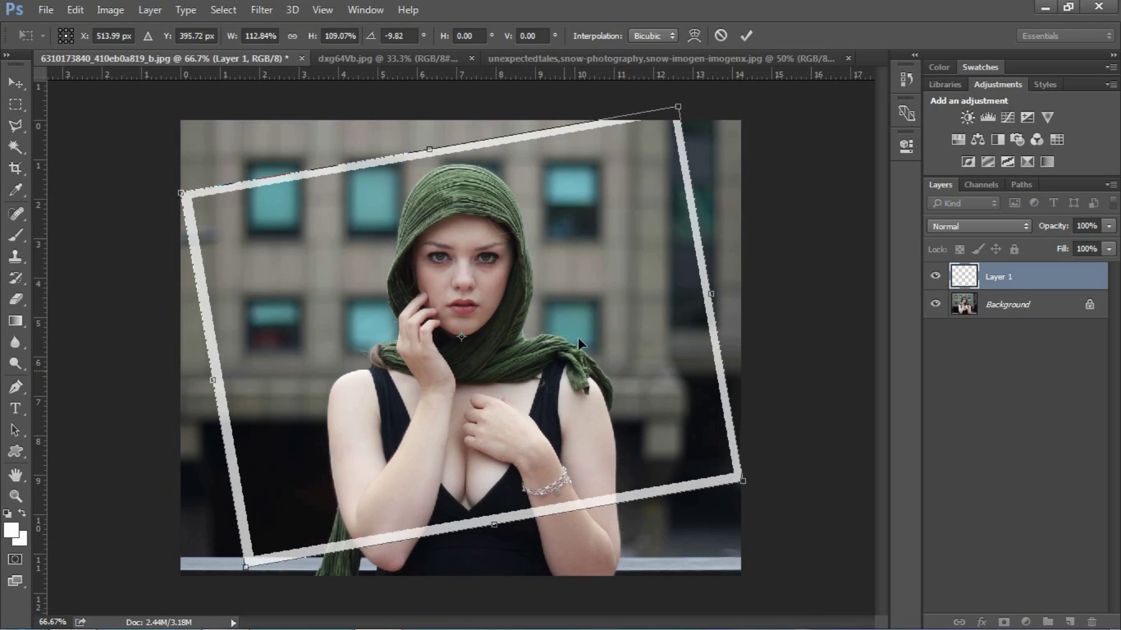
left_click_drag(680, 107, 663, 139)
left_click_drag(565, 348, 556, 374)
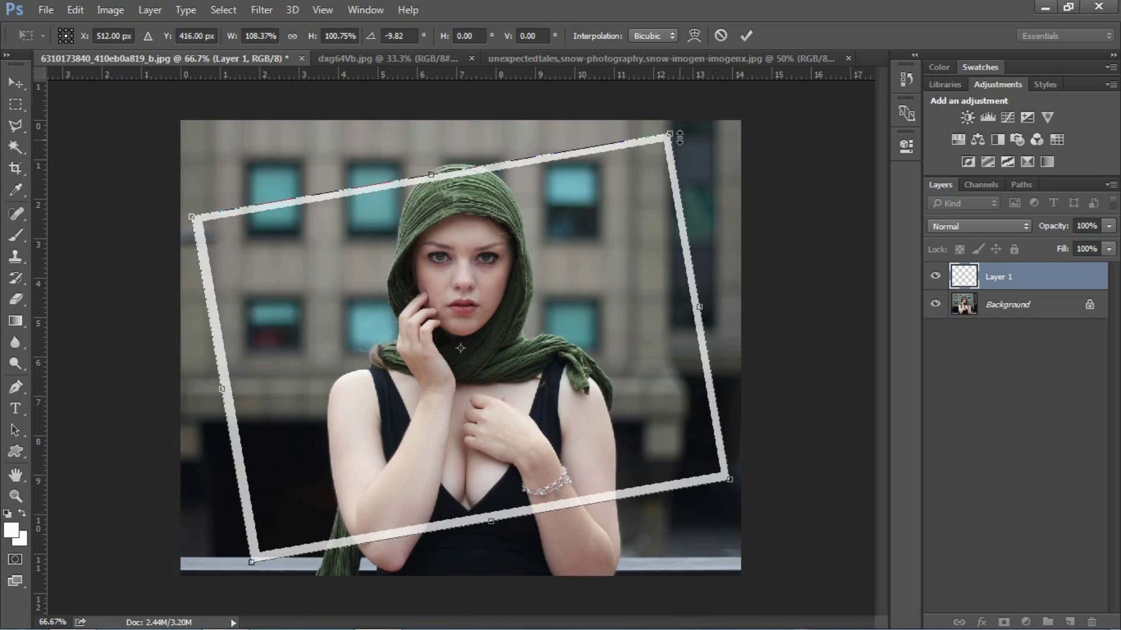
left_click_drag(670, 135, 668, 137)
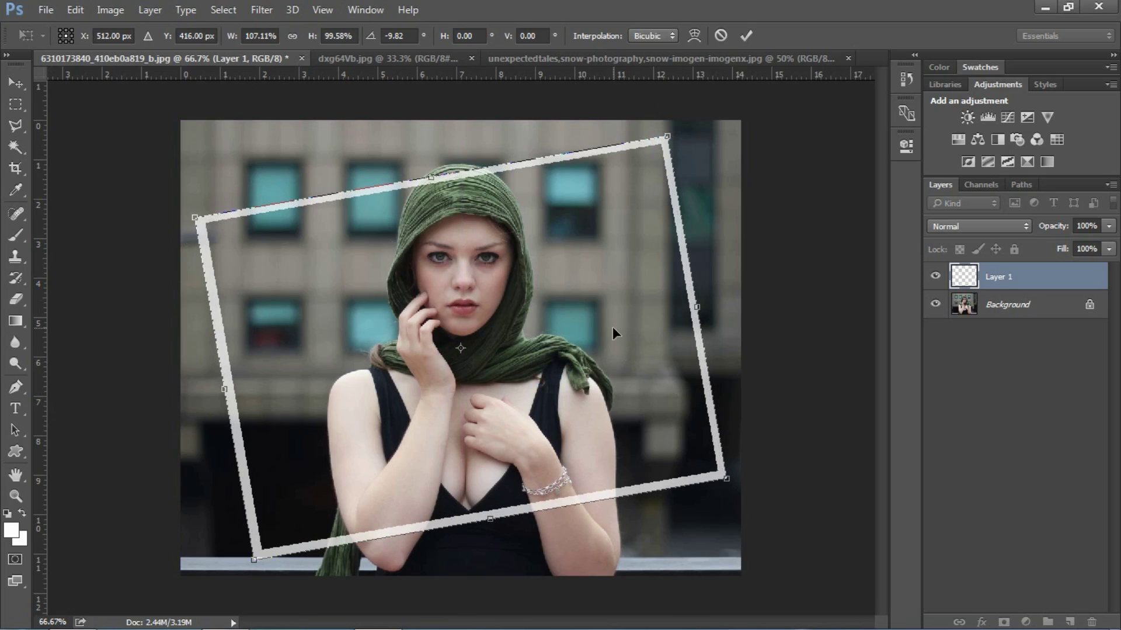
left_click_drag(612, 334, 611, 328)
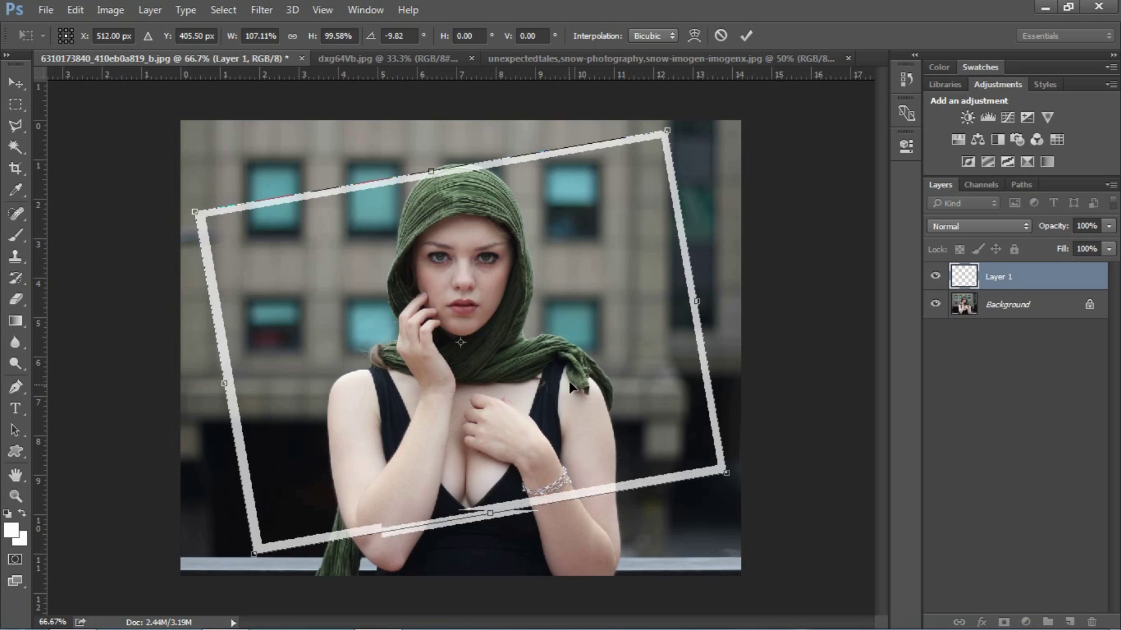
left_click_drag(434, 172, 431, 165)
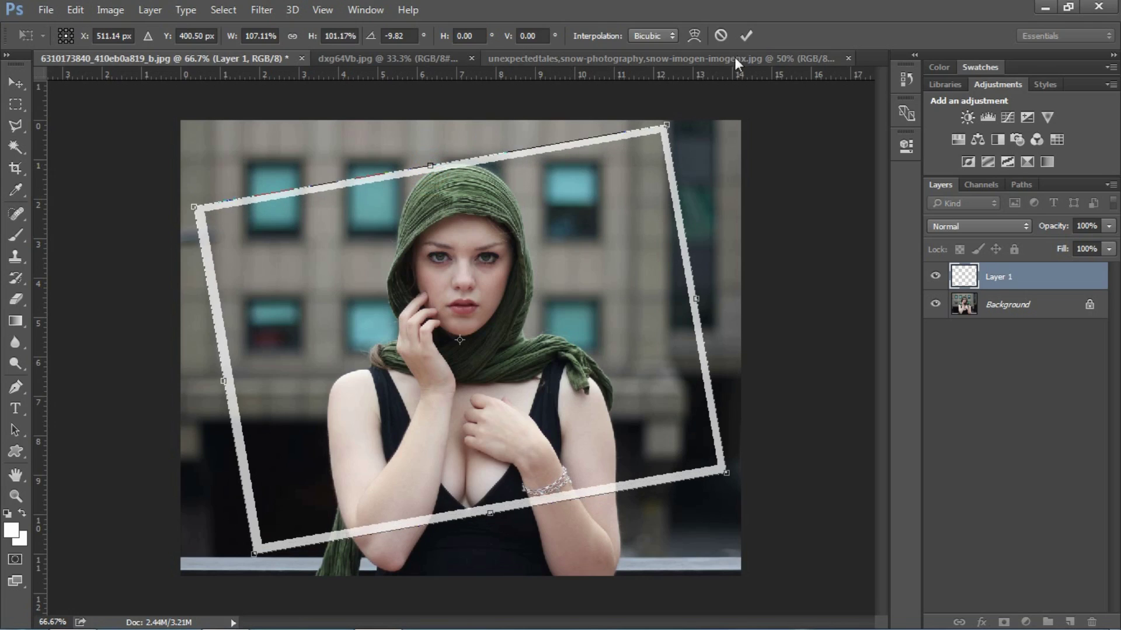
left_click(746, 36)
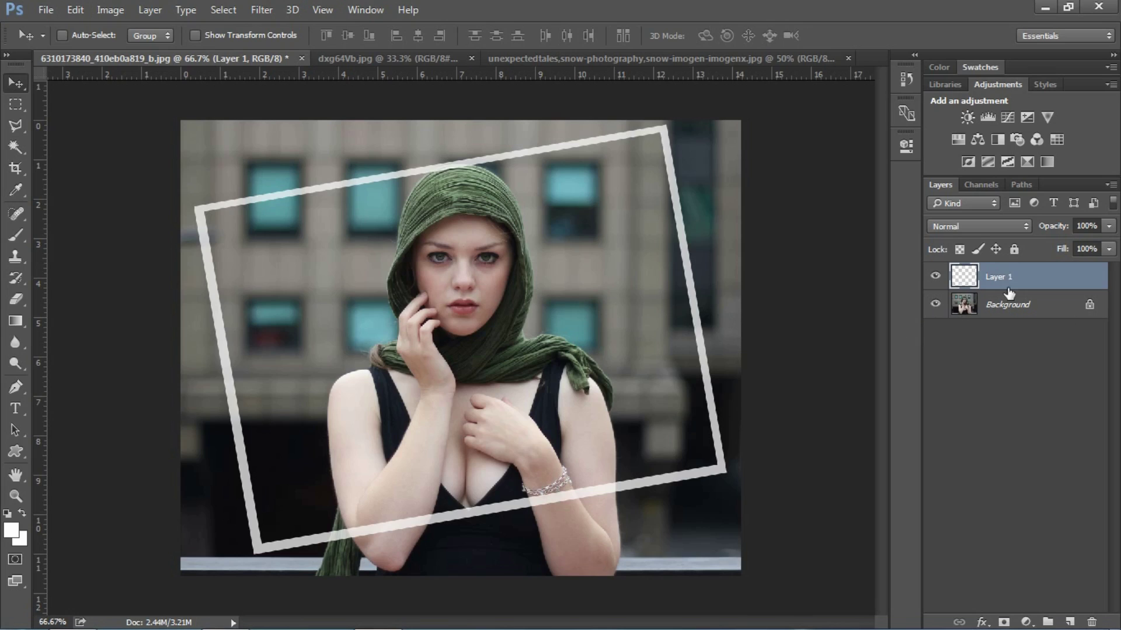
Open the frame layer's Layer Style settings and enable Bevel & Emboss with both Contour and Texture.
double_click(1082, 281)
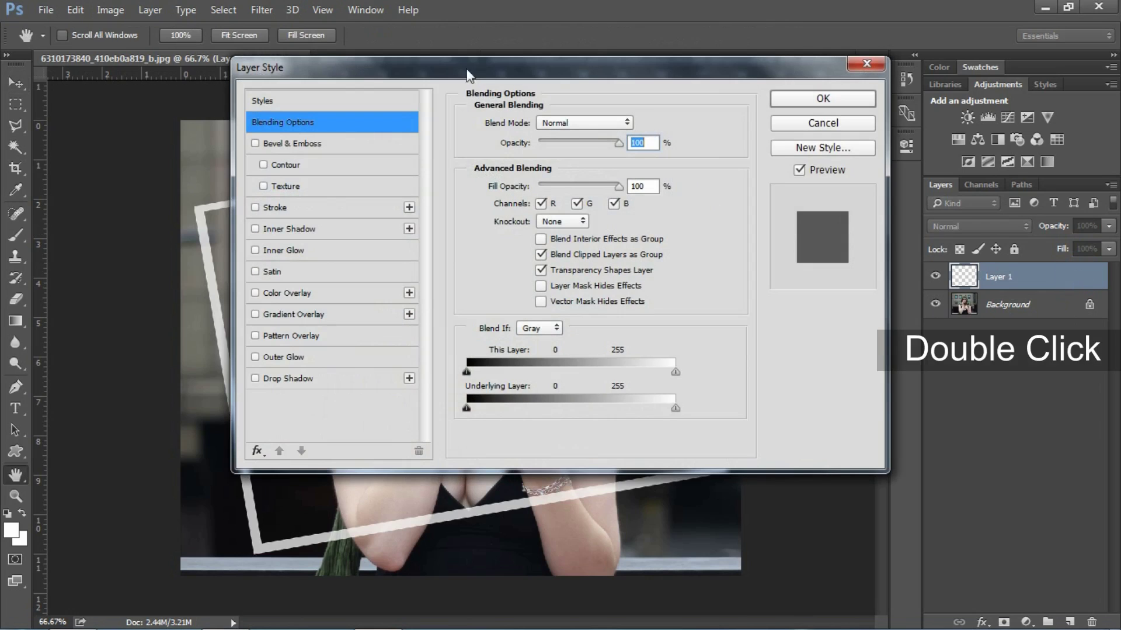
left_click_drag(425, 62, 754, 64)
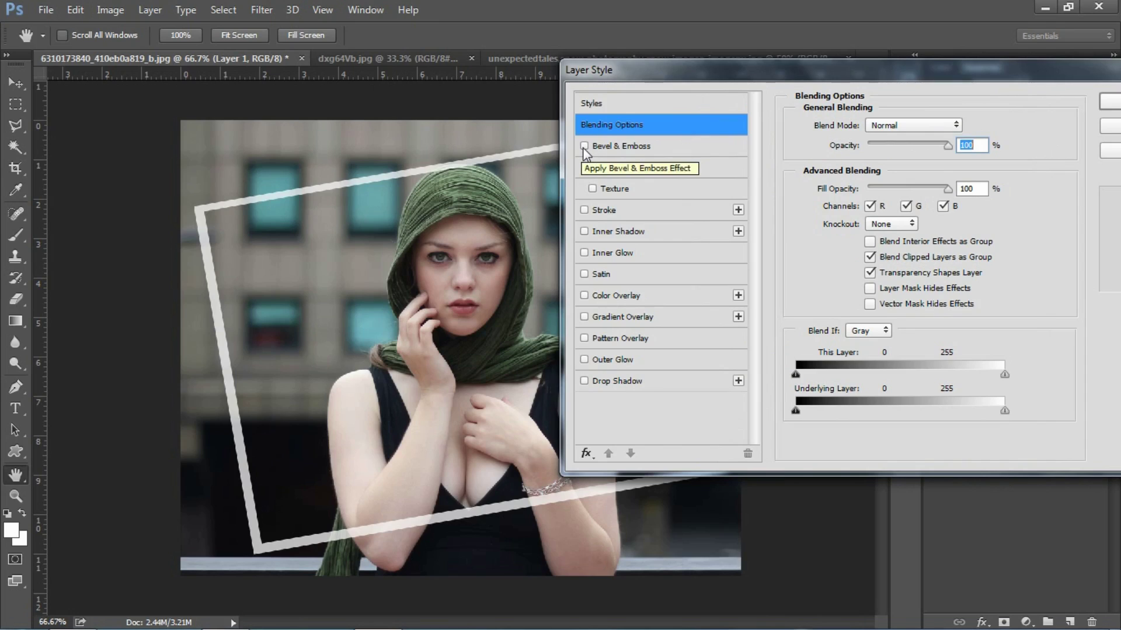
left_click(584, 147)
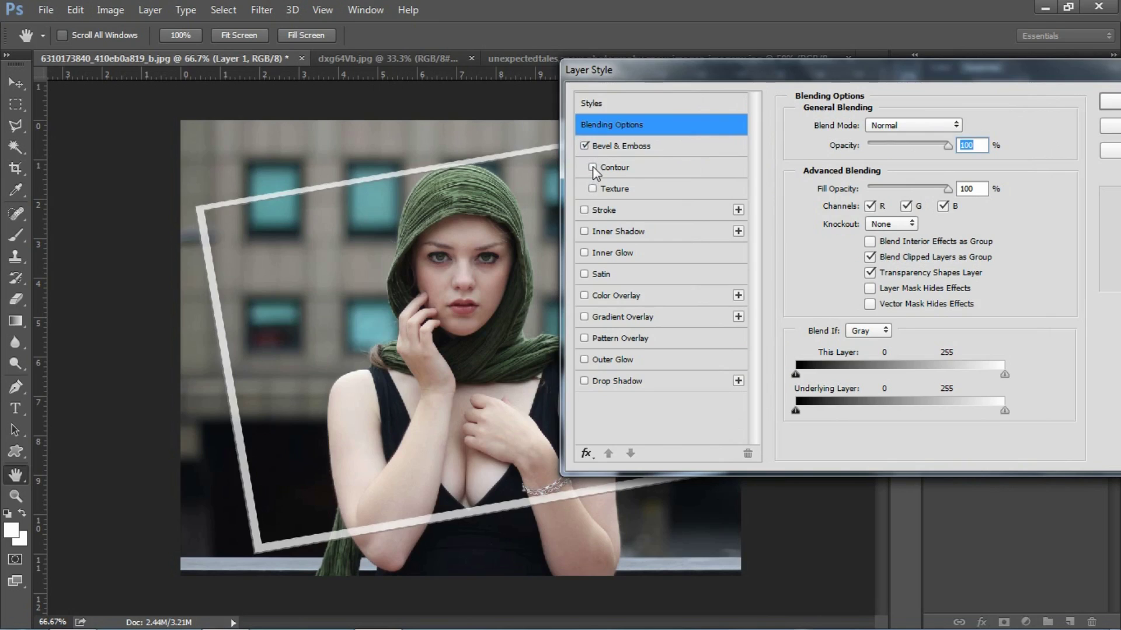
left_click(593, 169)
left_click(593, 189)
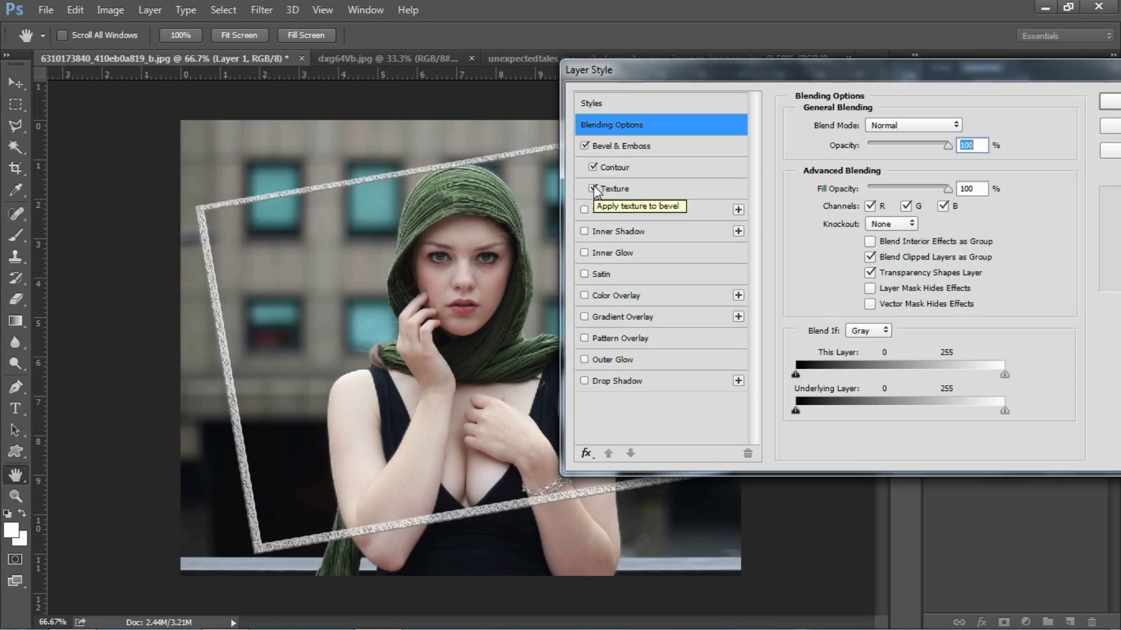
left_click_drag(696, 77, 803, 67)
Try different opacity and fill opacity levels and a doubled drop shadow on the frame, and turn both drop shadows off.
mouse_move(1056, 143)
left_mouse_down()
mouse_move(976, 141)
mouse_move(1059, 144)
left_mouse_up()
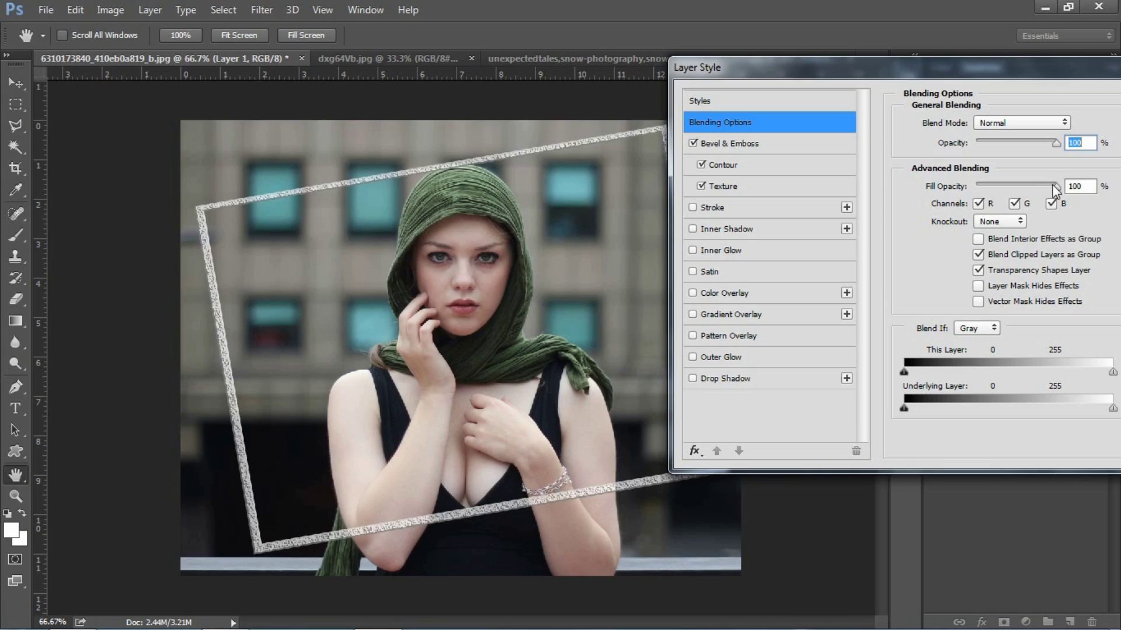
left_click_drag(1055, 188, 1077, 217)
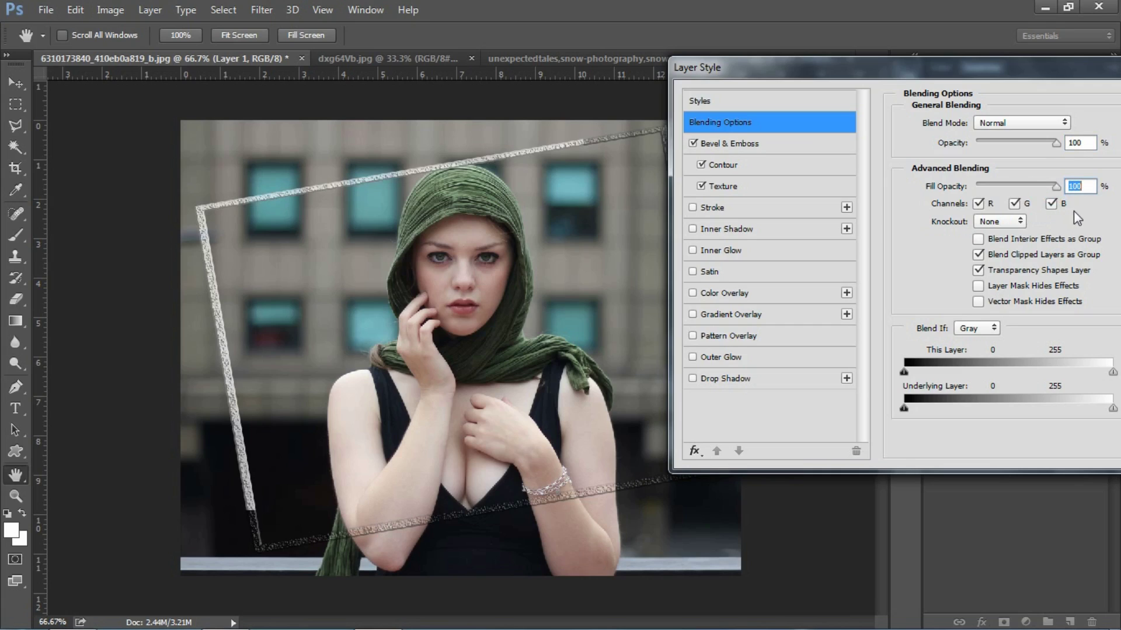
left_click(694, 379)
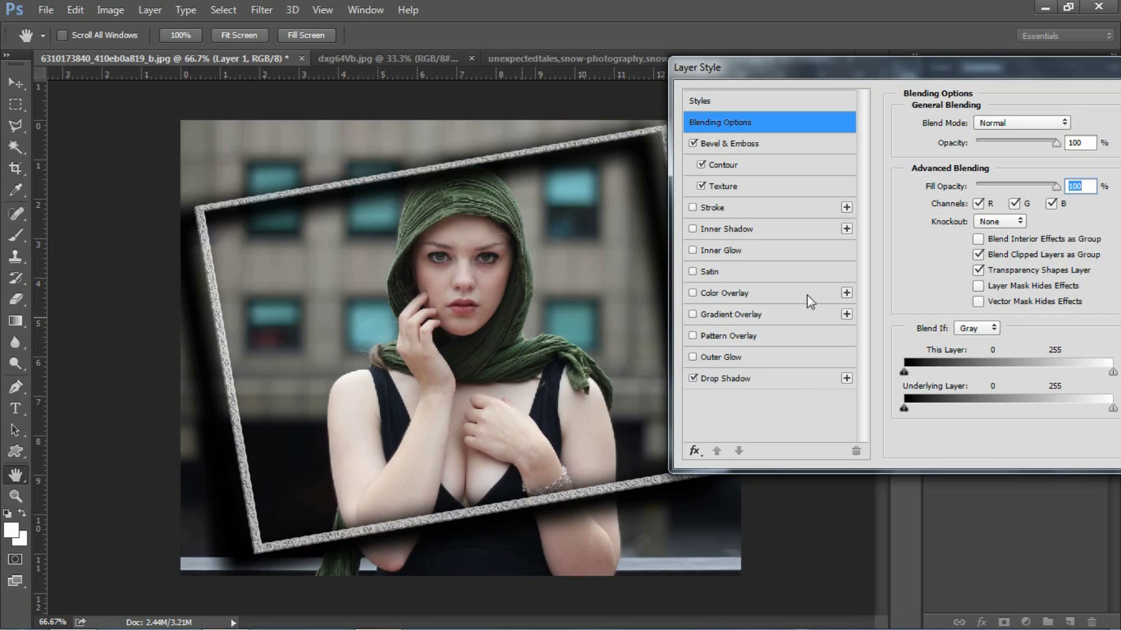
mouse_move(1105, 369)
left_mouse_down()
mouse_move(990, 376)
mouse_move(1120, 378)
left_mouse_up()
left_click(847, 379)
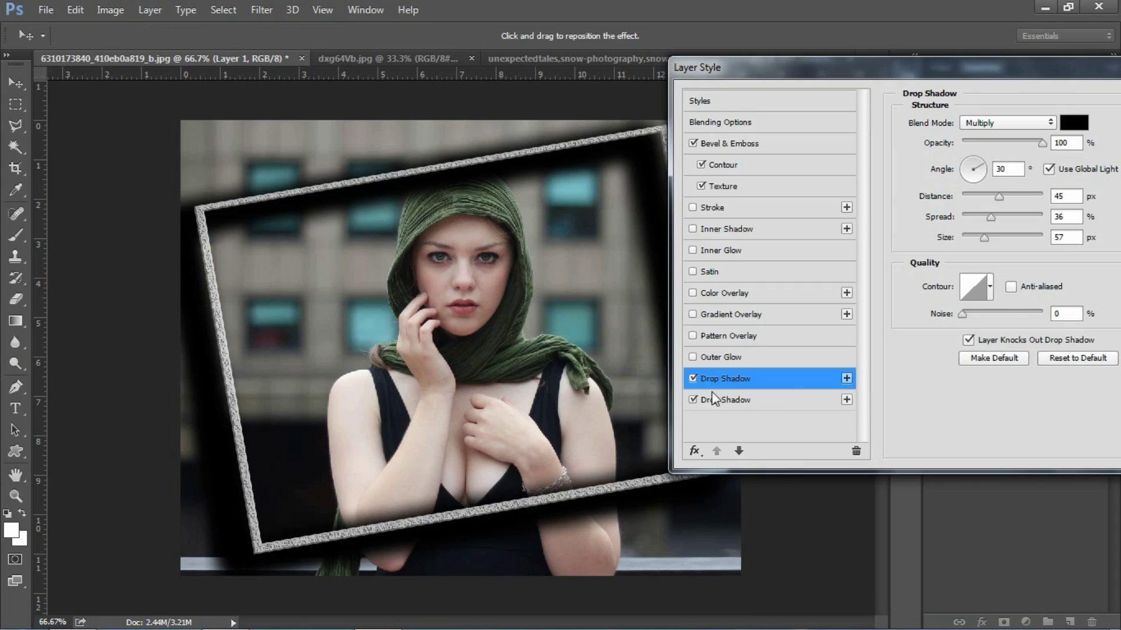
left_click(693, 399)
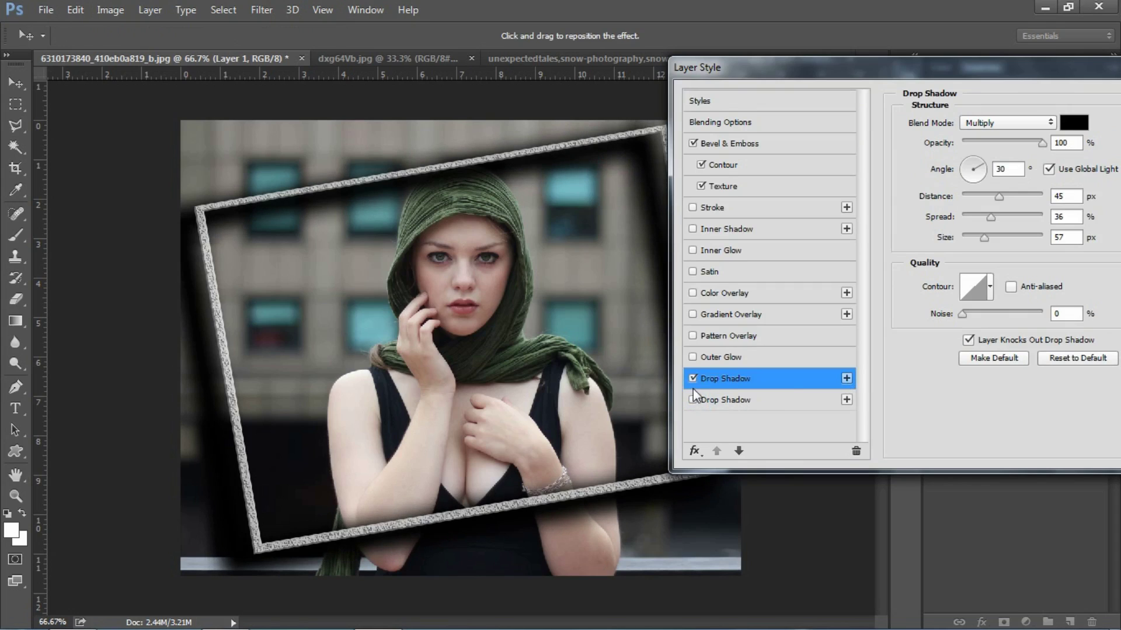
left_click(693, 379)
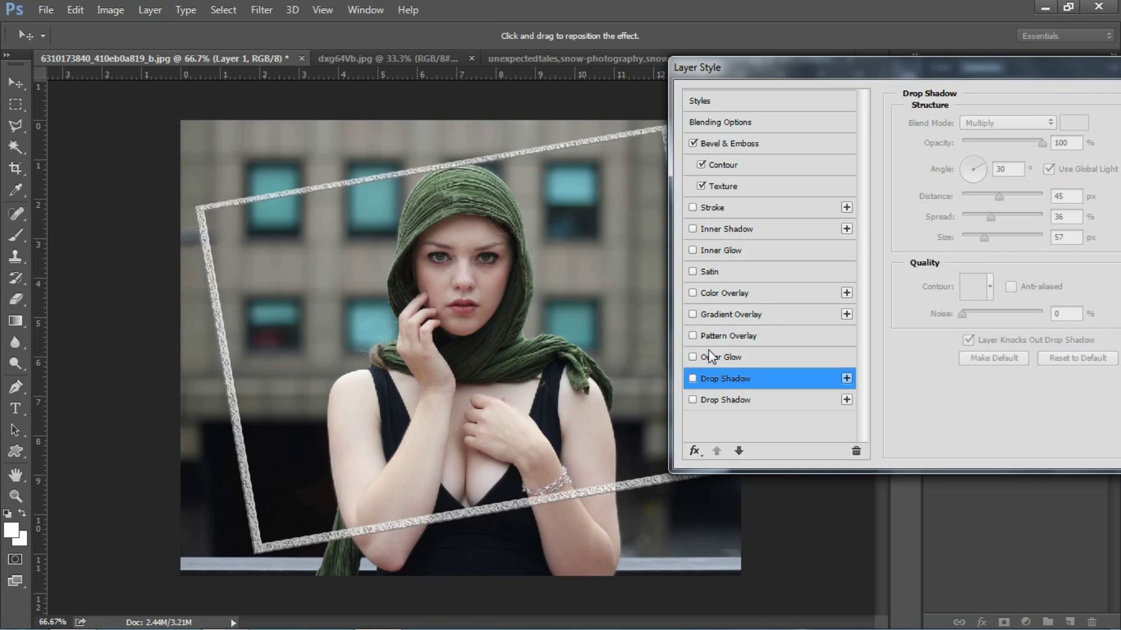
Add an Outer Glow to the frame with a spread of 27% and a size of 6 px.
left_click(694, 356)
left_click(694, 356)
left_click(693, 356)
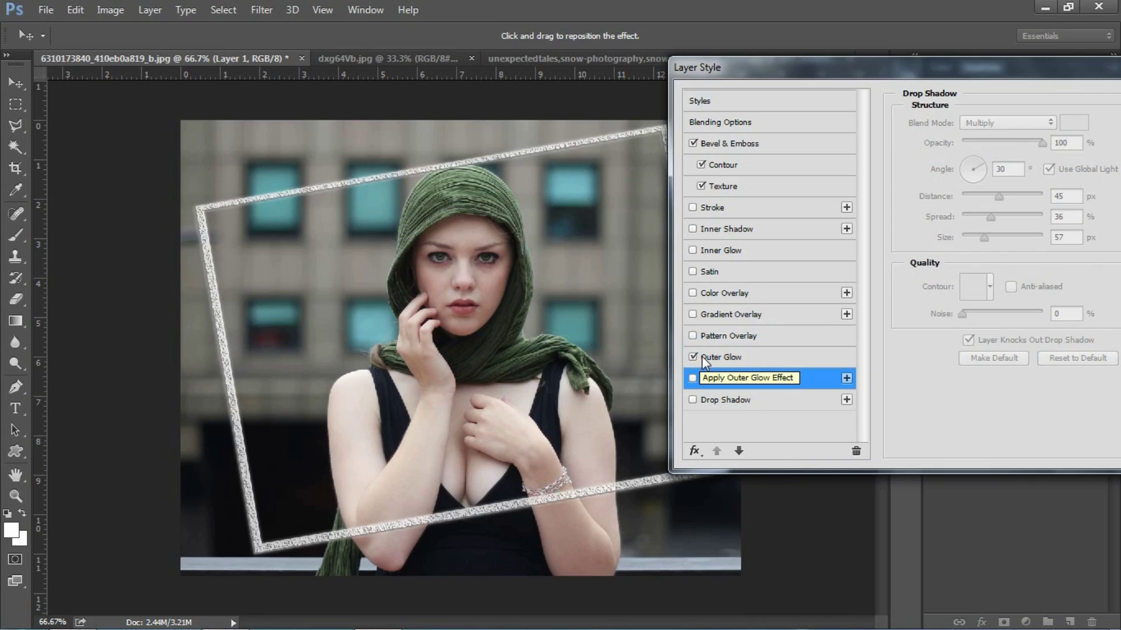
left_click(730, 357)
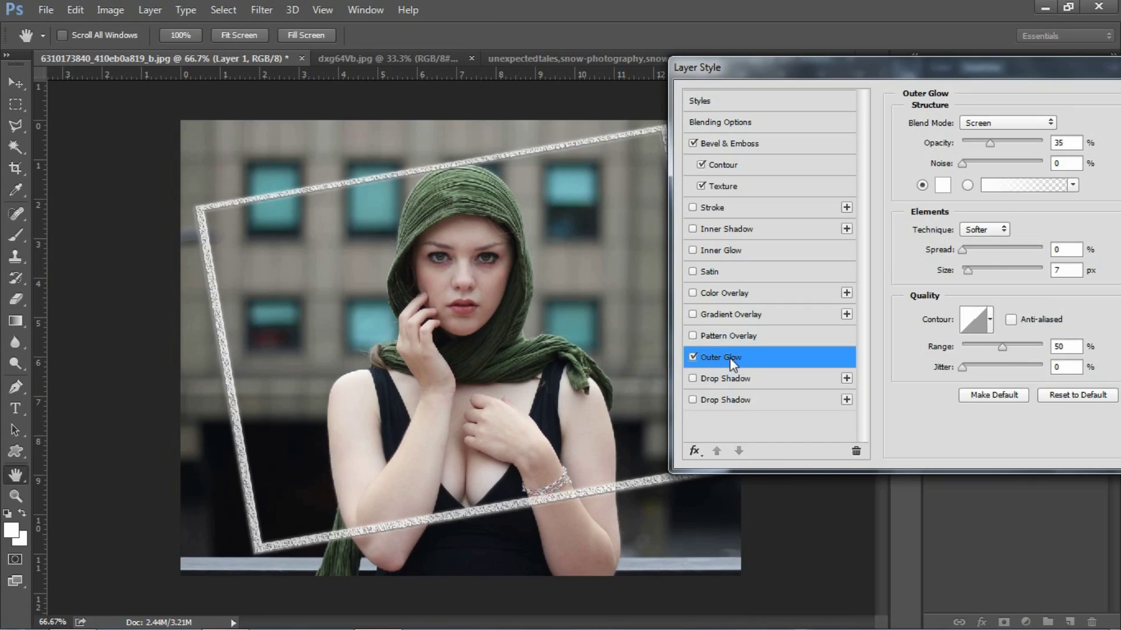
left_click_drag(963, 250, 1044, 250)
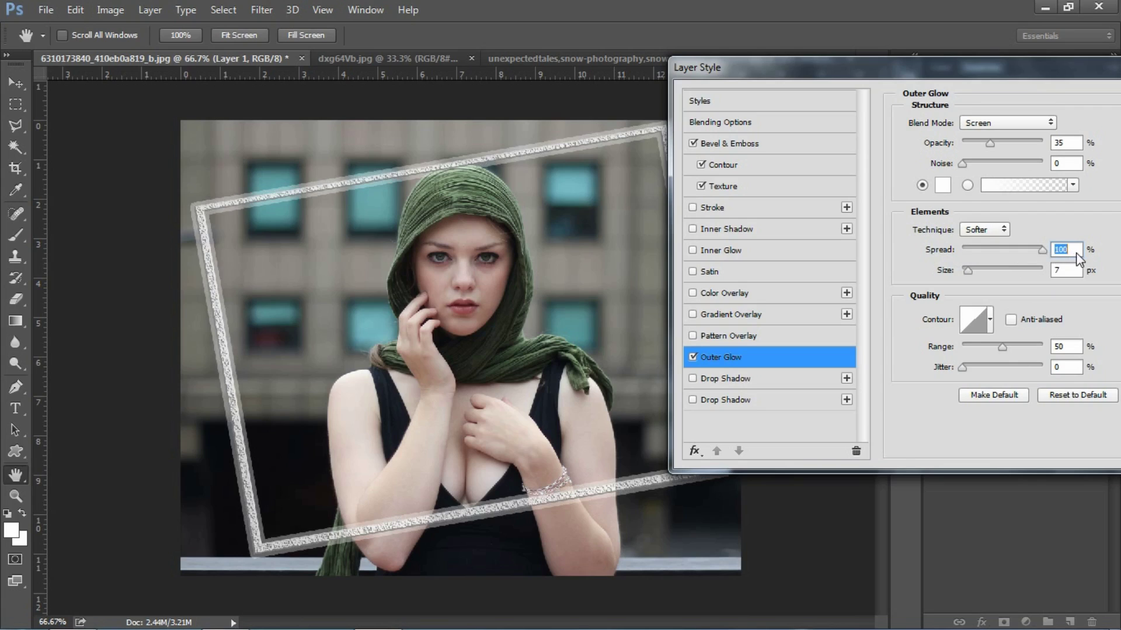
left_click_drag(1043, 250, 1038, 275)
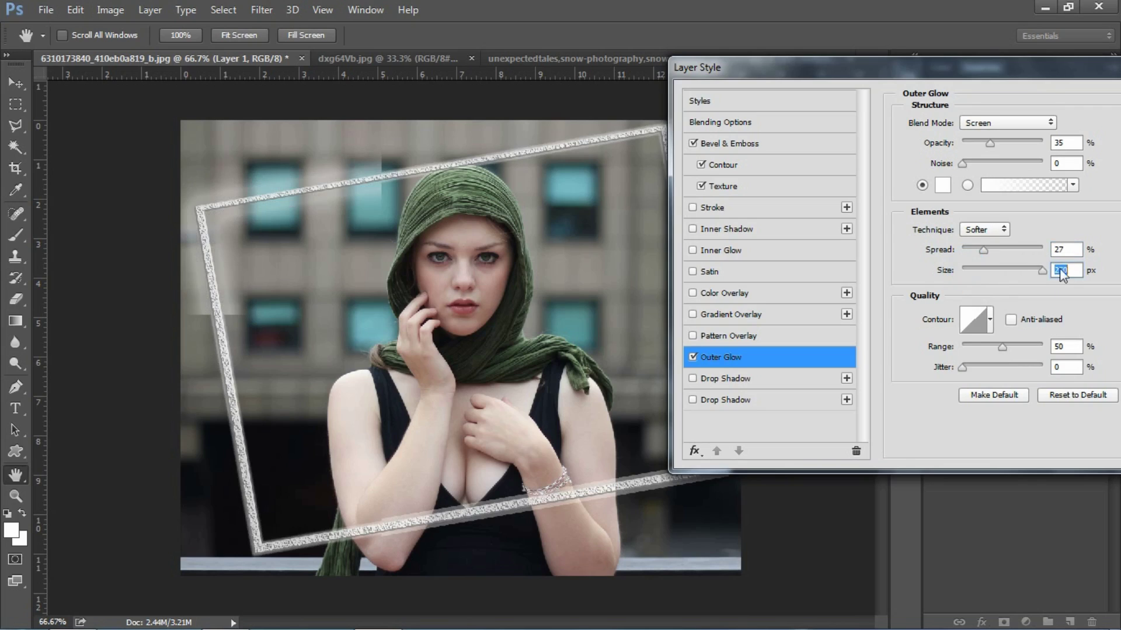
left_click_drag(1043, 270, 969, 260)
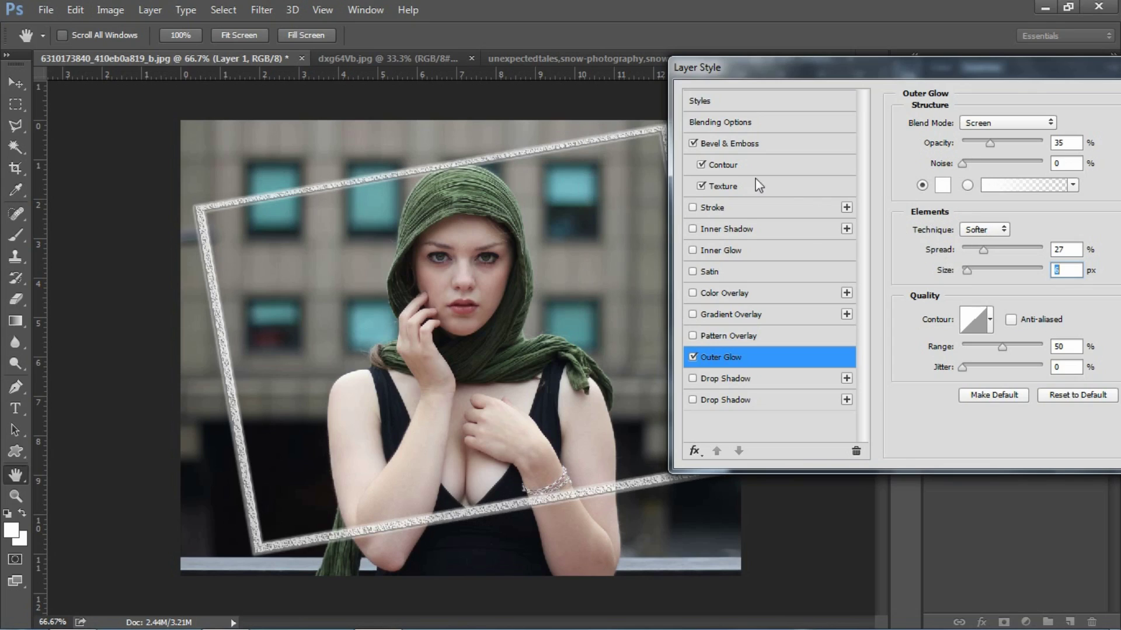
Preview a stroke and an inner glow on the frame, leave both off, and apply the layer style.
left_click(695, 208)
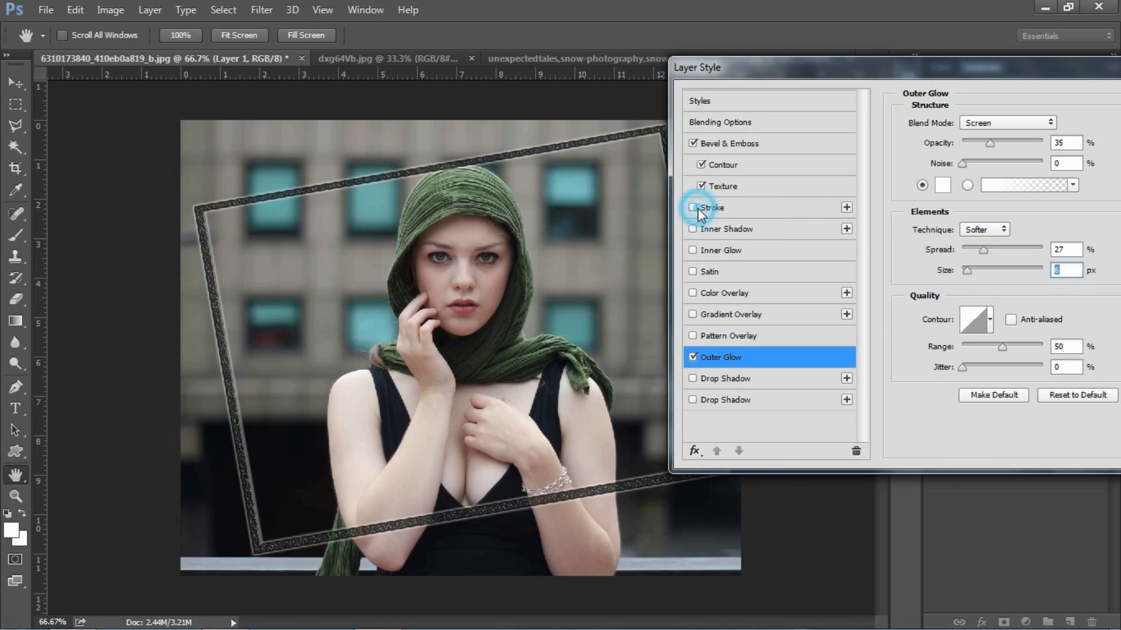
left_click(695, 207)
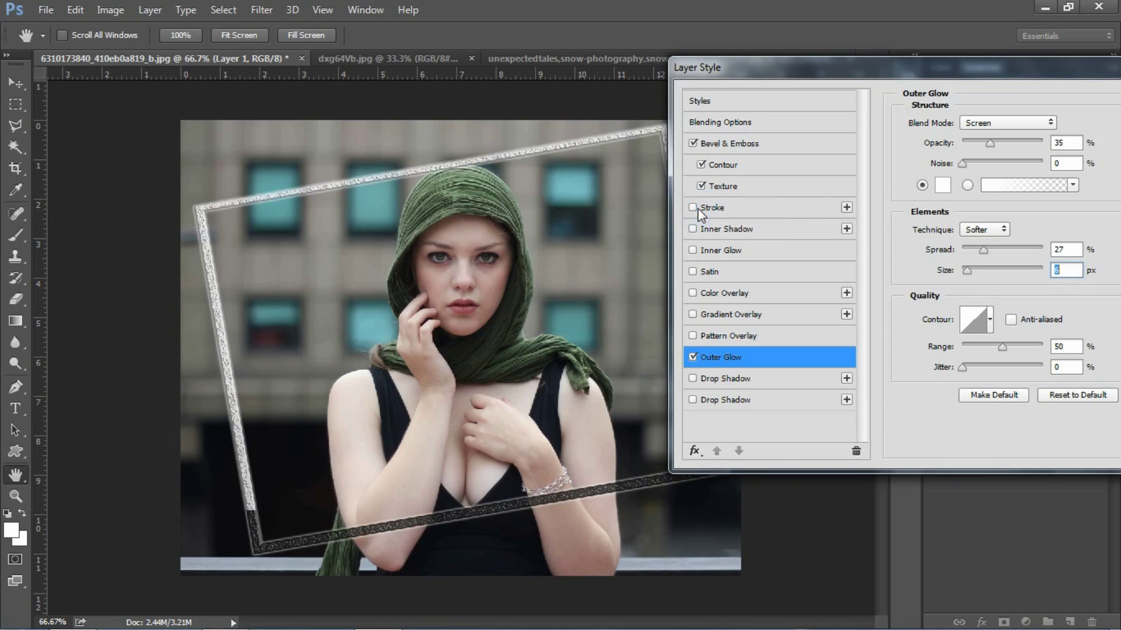
left_click(694, 250)
left_click_drag(1002, 80, 565, 103)
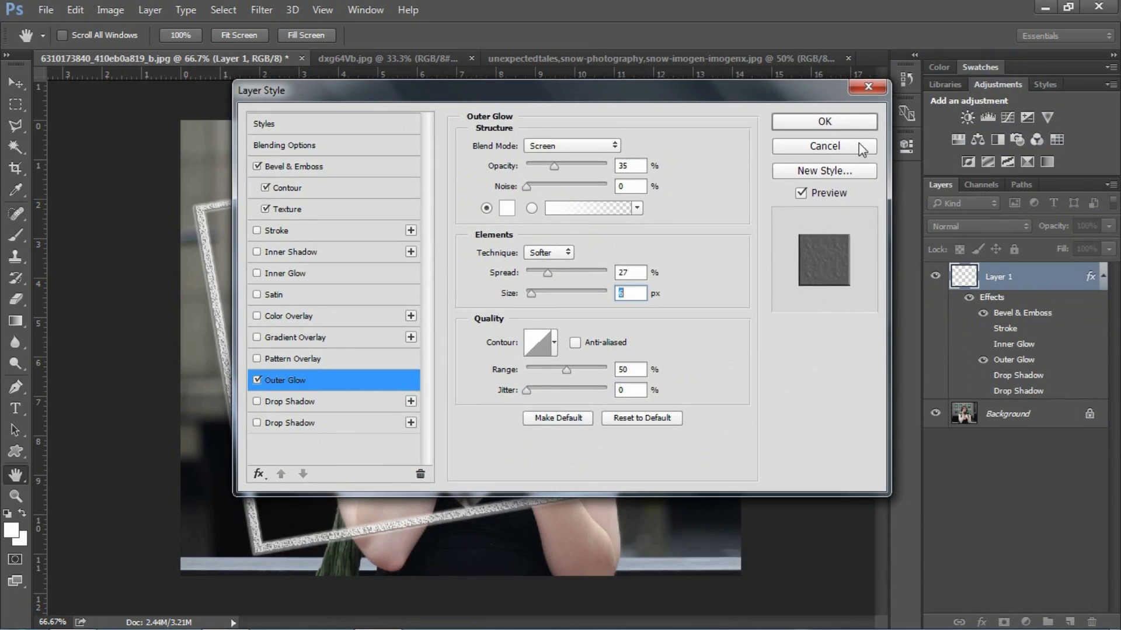
left_click(825, 122)
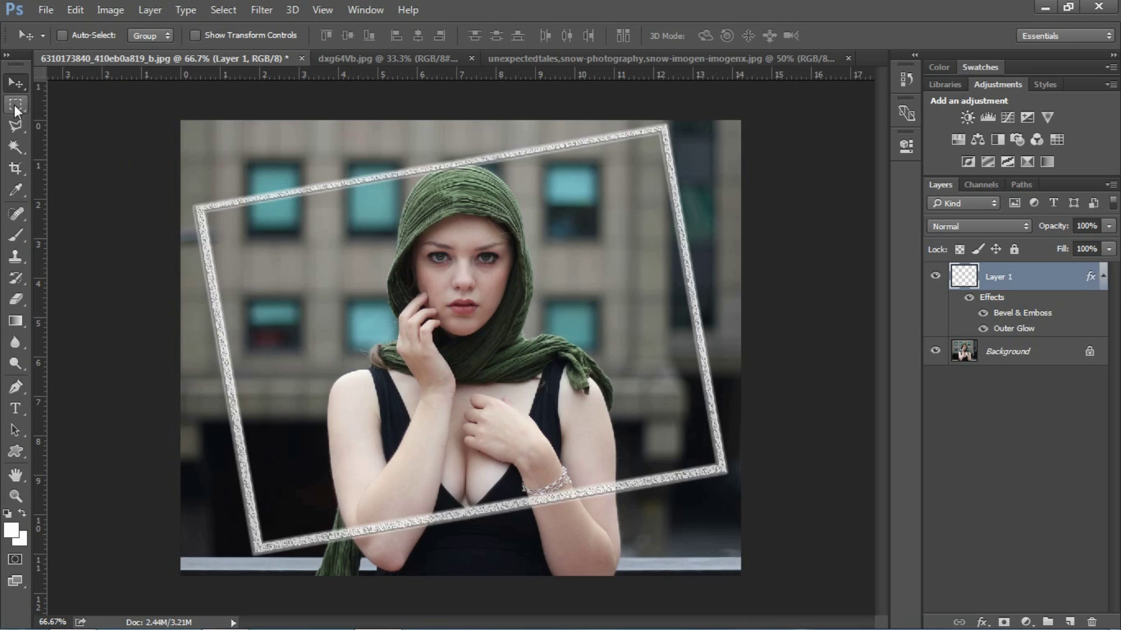
Outline the tilted frame with the Polygonal Lasso at its four corners and invert the selection to cover the area outside it.
left_click(15, 124)
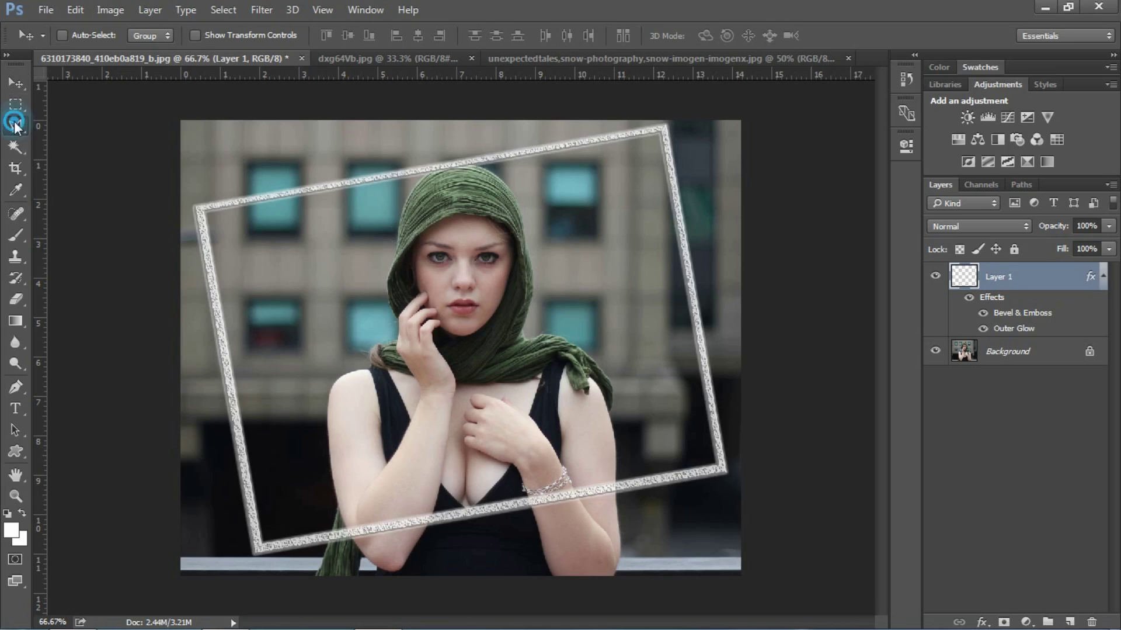
left_click(199, 208)
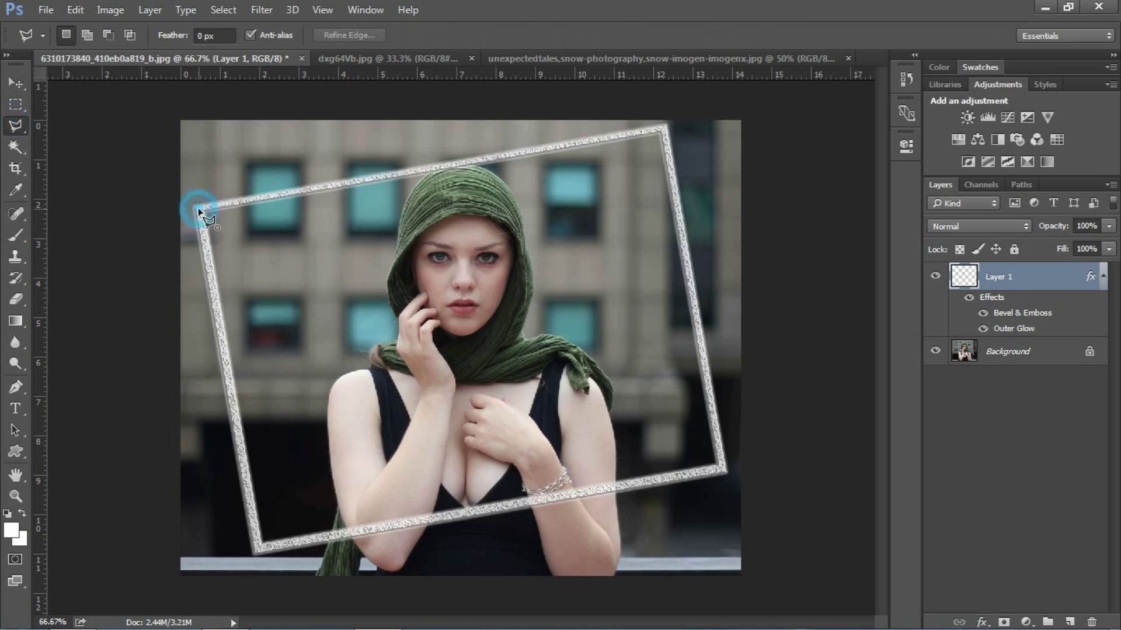
left_click(257, 548)
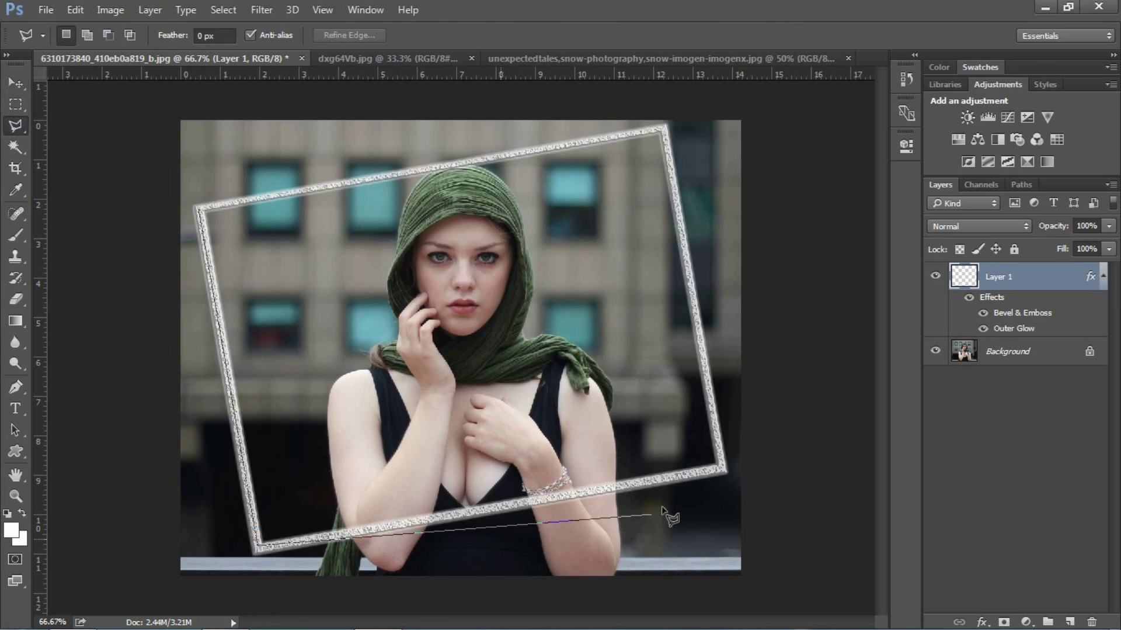
left_click(722, 468)
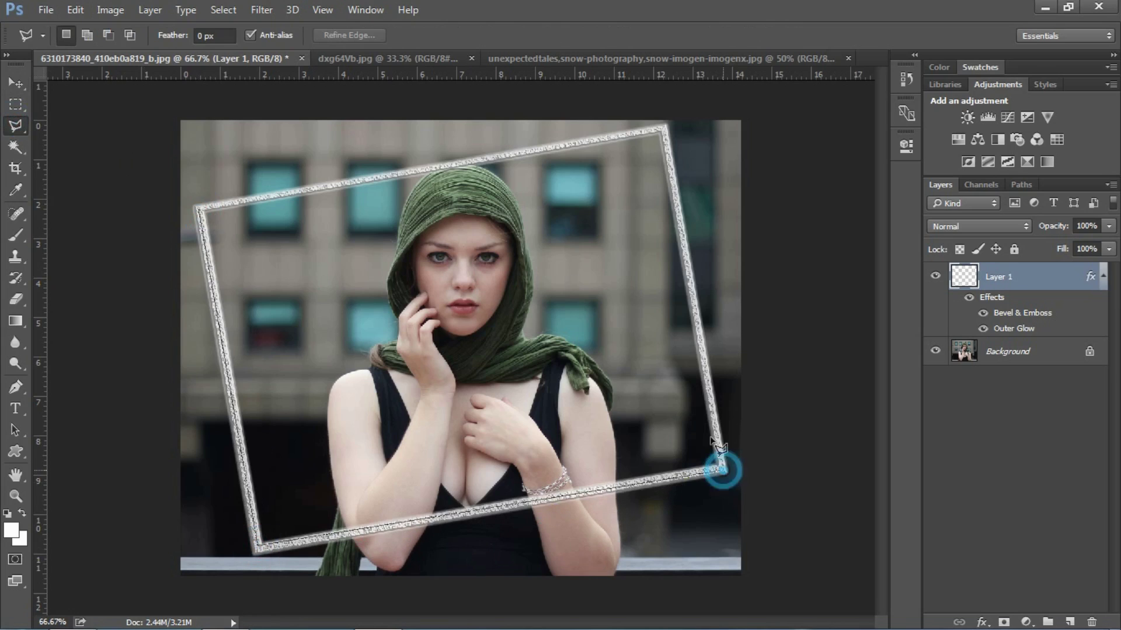
left_click(664, 130)
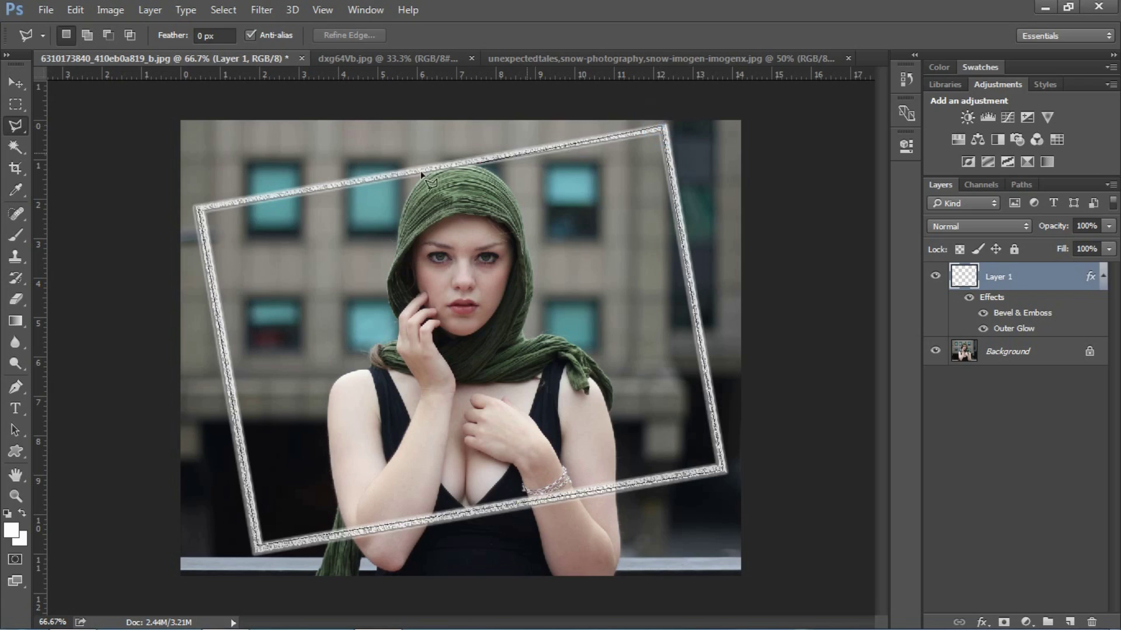
left_click(200, 211)
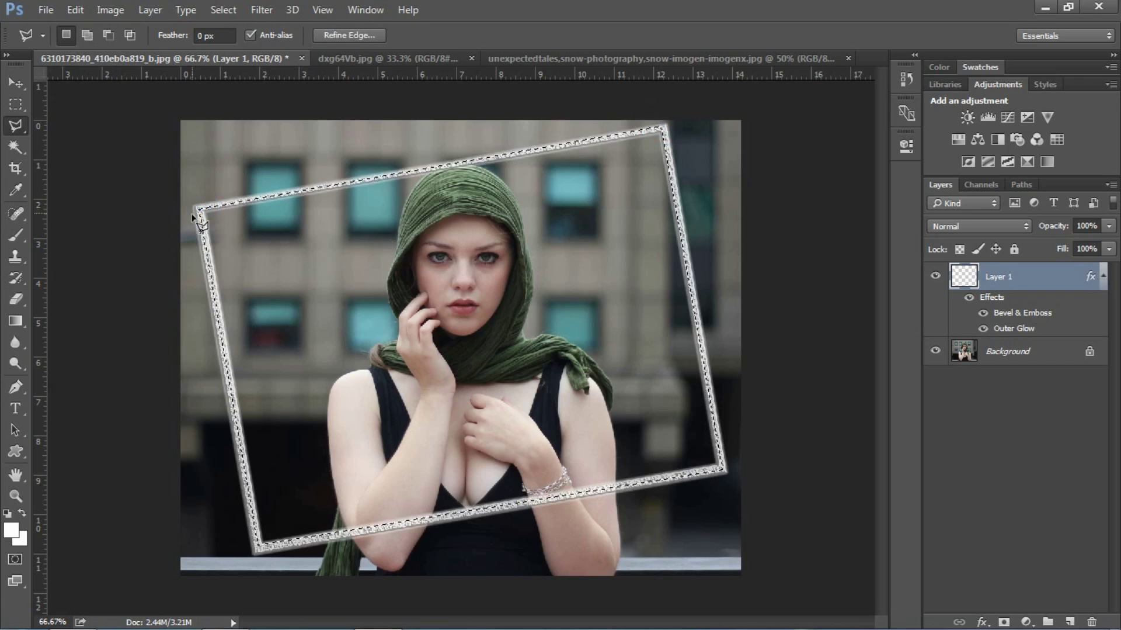
left_click(226, 9)
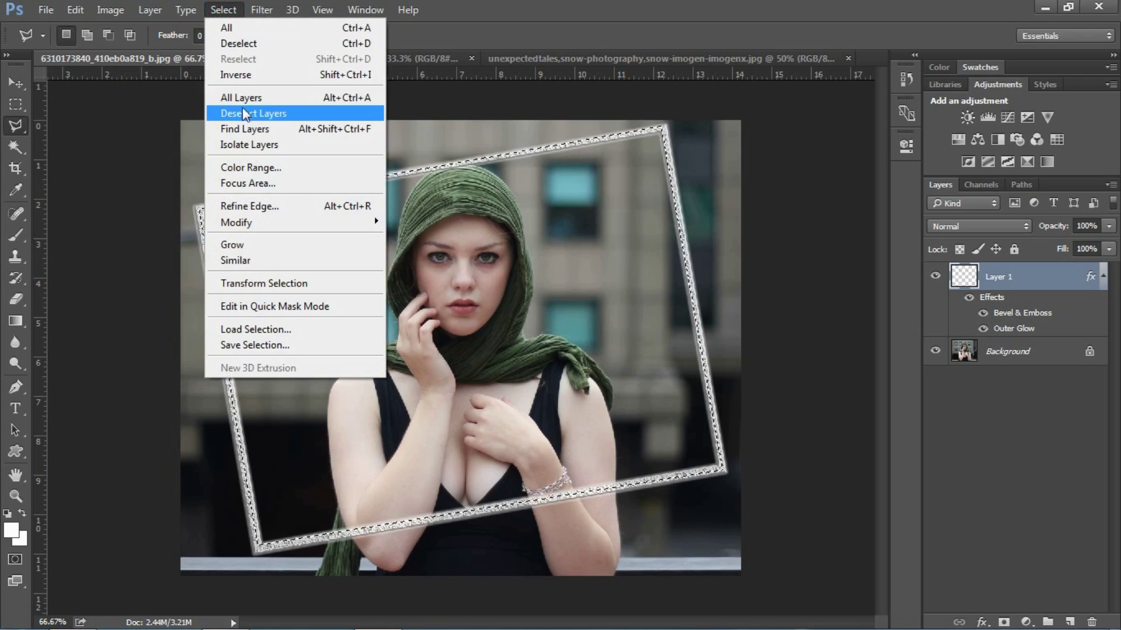
left_click(240, 76)
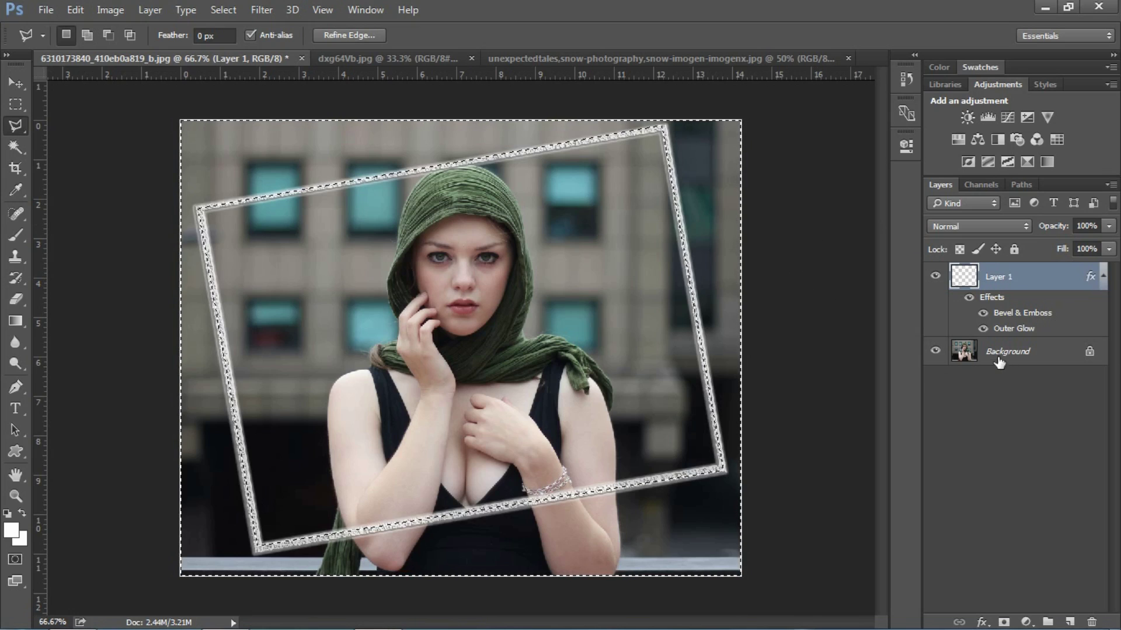
Apply a Gaussian Blur with a radius of 475.8 pixels to the frame layer's selected outer area and deselect.
left_click(261, 10)
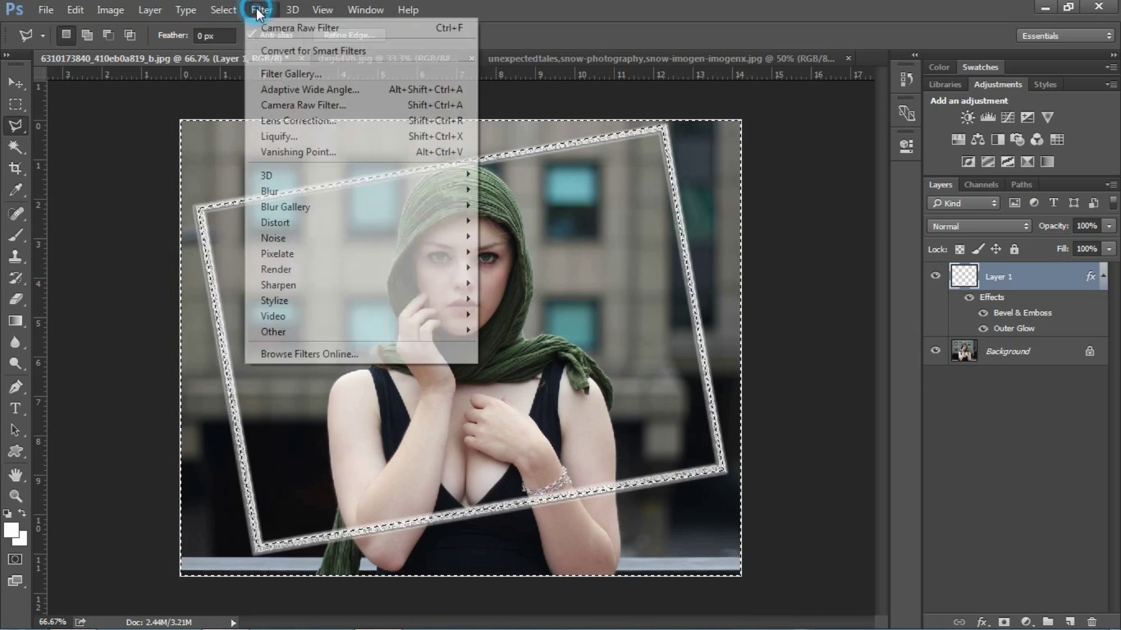
mouse_move(374, 191)
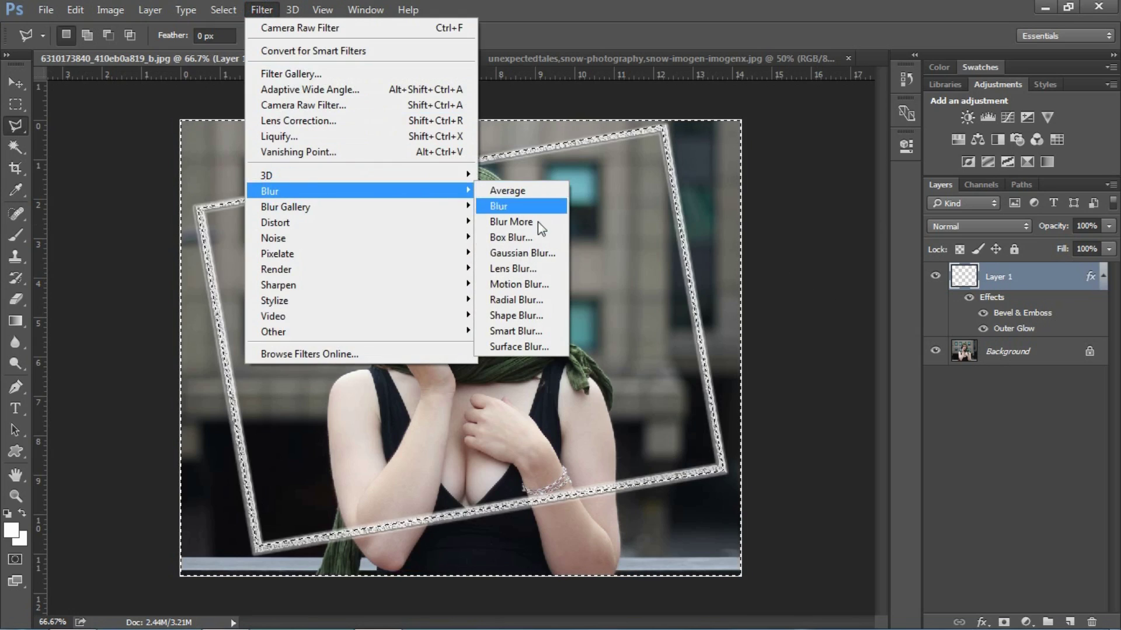
left_click(517, 255)
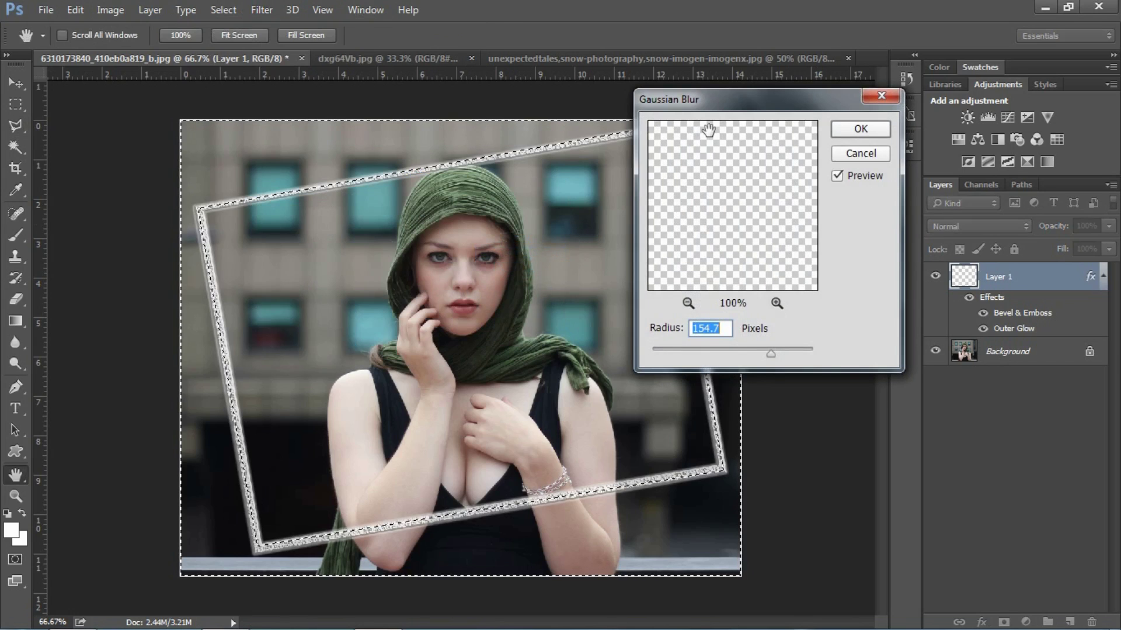
left_click_drag(730, 114, 888, 57)
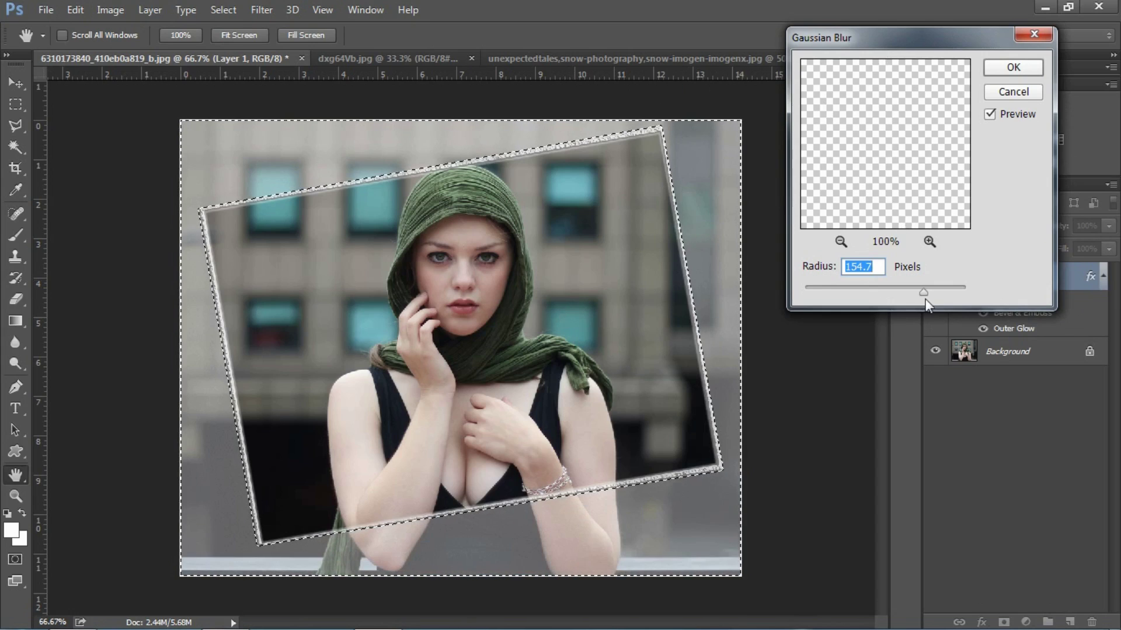
left_click_drag(924, 293, 920, 294)
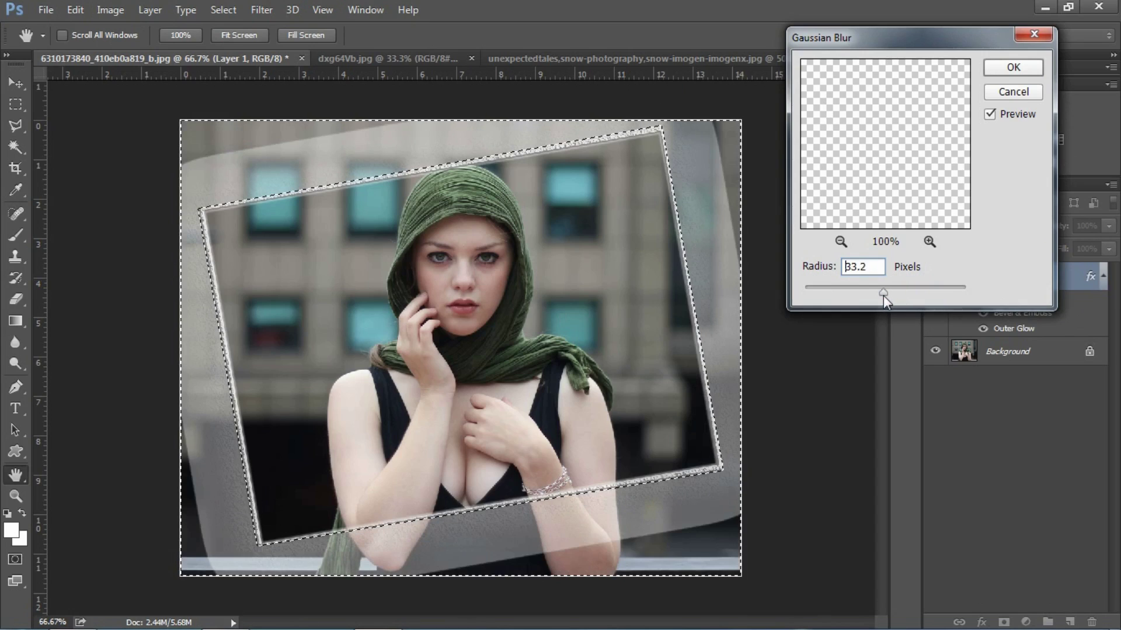
left_click_drag(884, 295, 947, 290)
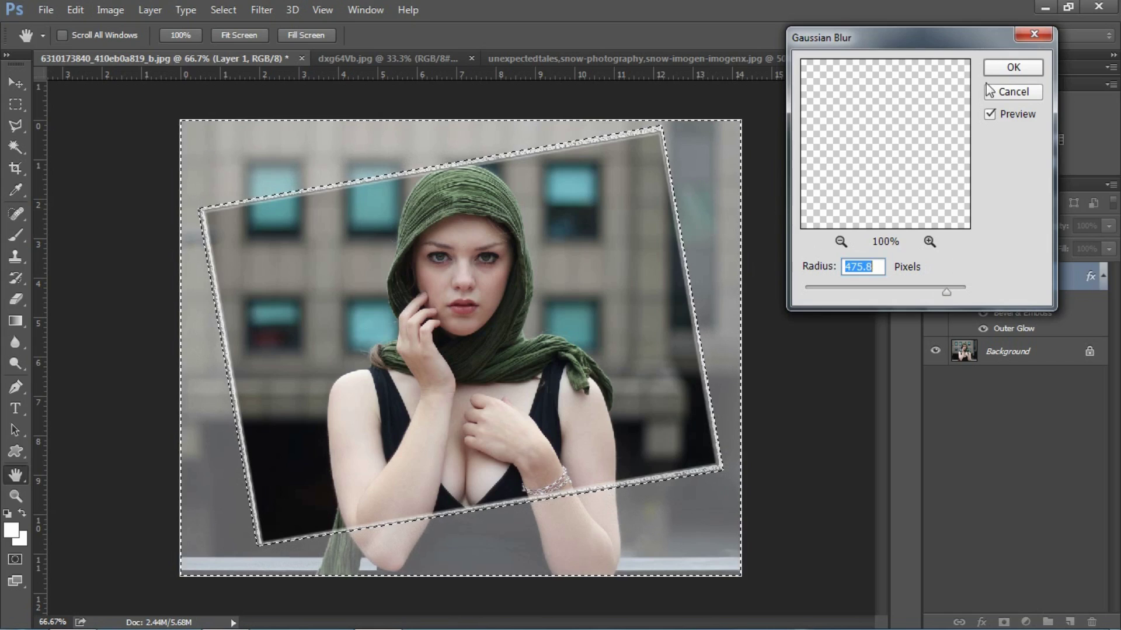
left_click(1006, 70)
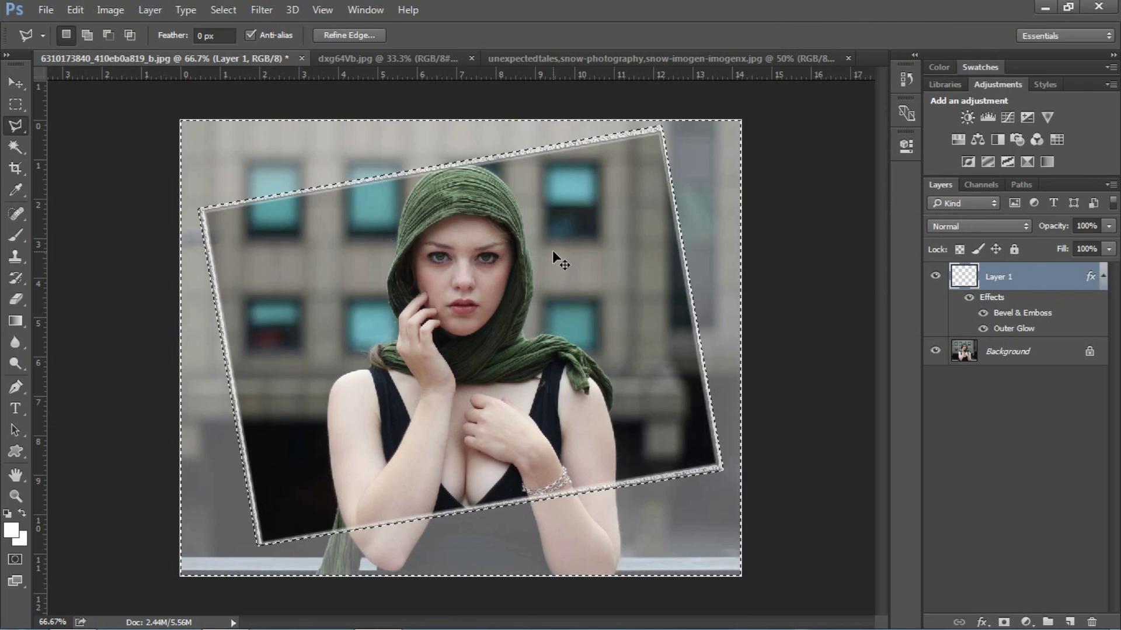
key("ctrl+d")
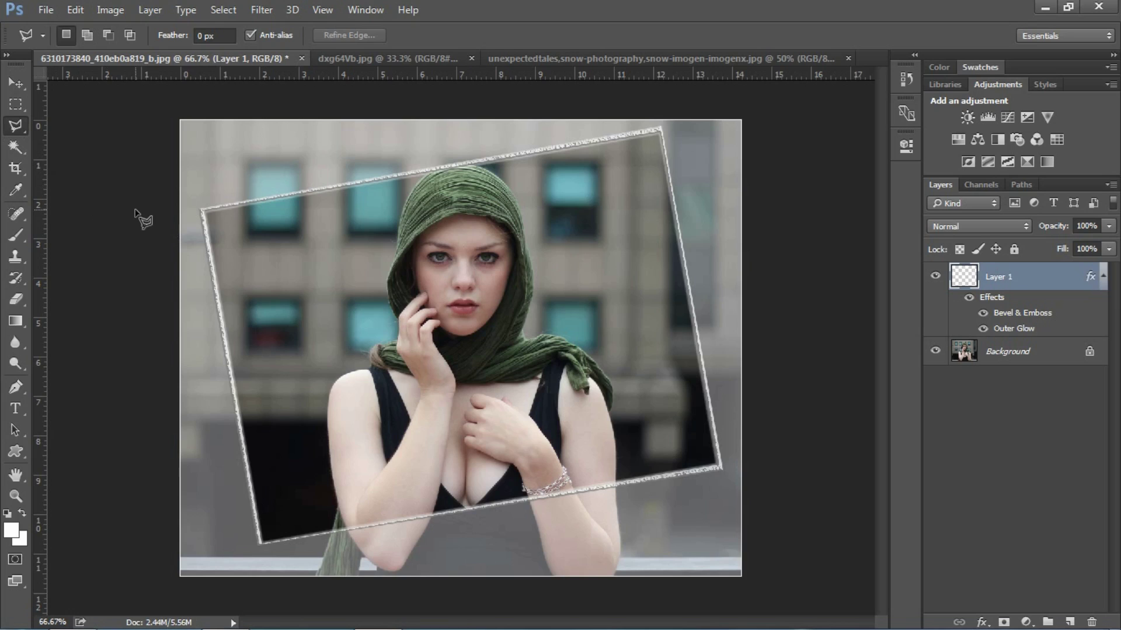
Trace the tilted frame's four corners again with the Polygonal Lasso and invert the selection to the surrounding area.
key("ctrl+plus")
key("ctrl+minus")
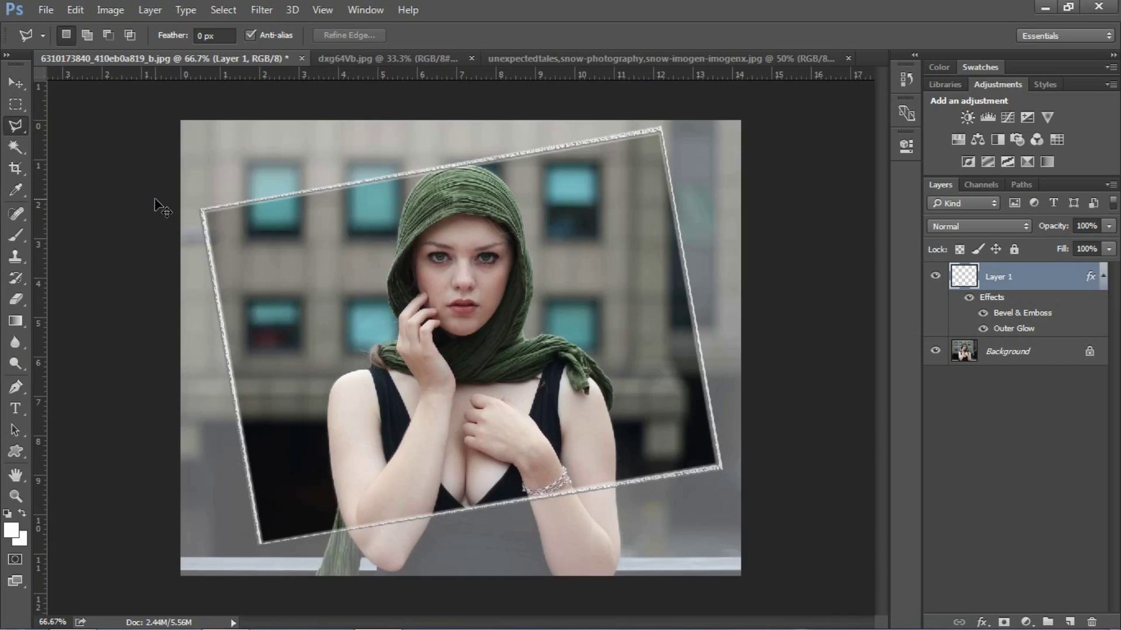
key("ctrl+plus")
key("ctrl+minus")
left_click(203, 211)
left_click(662, 128)
left_click(721, 467)
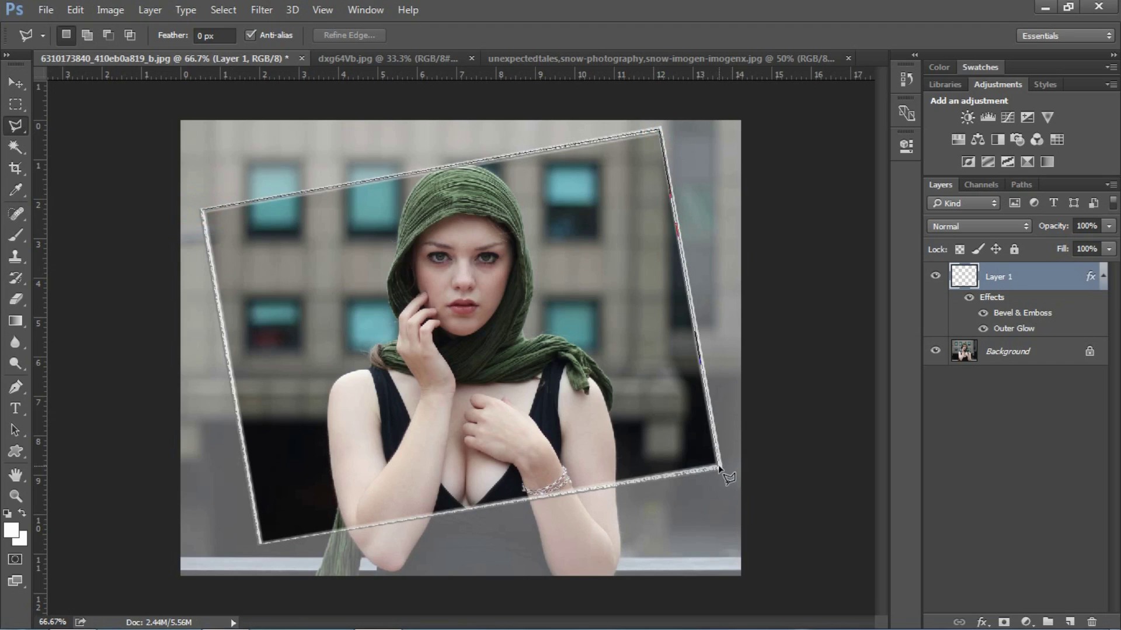
left_click(260, 542)
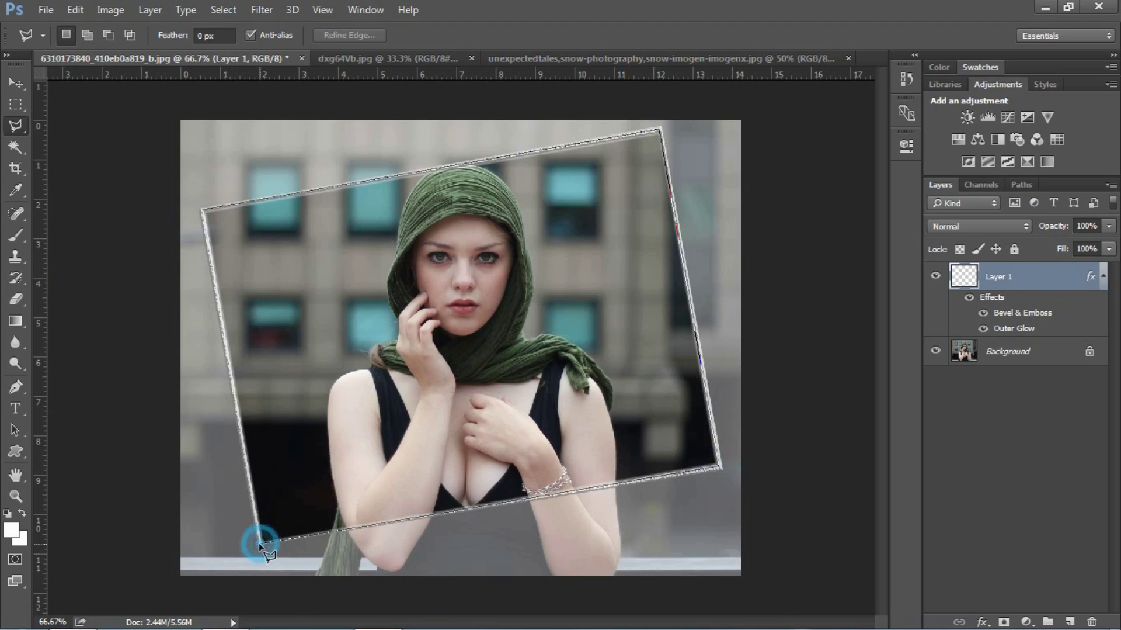
left_click(202, 210)
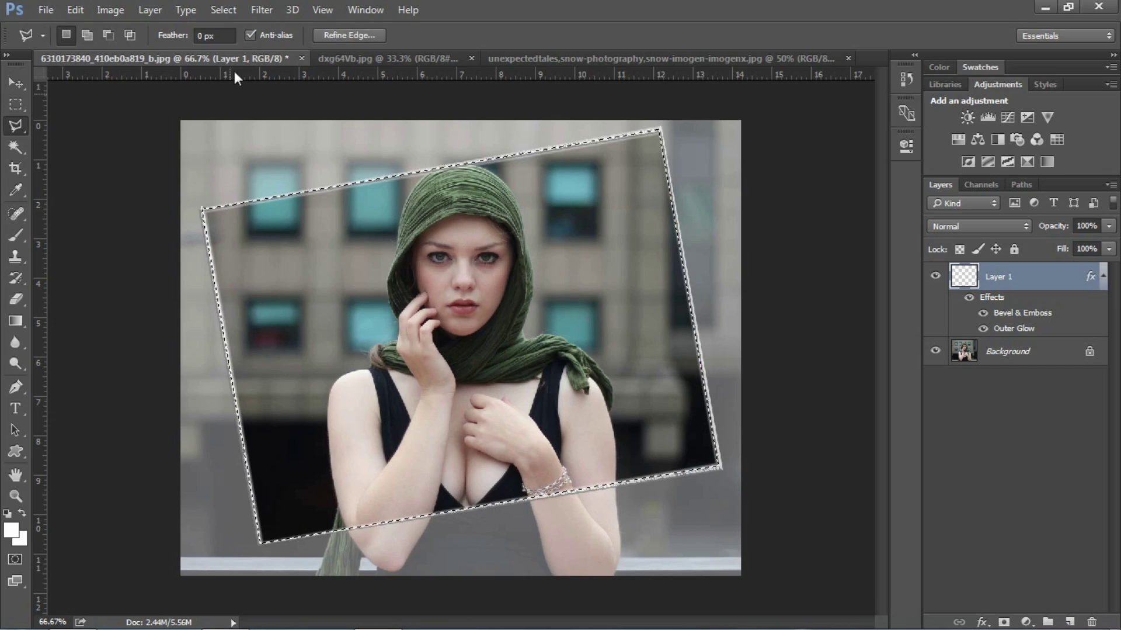
left_click(222, 10)
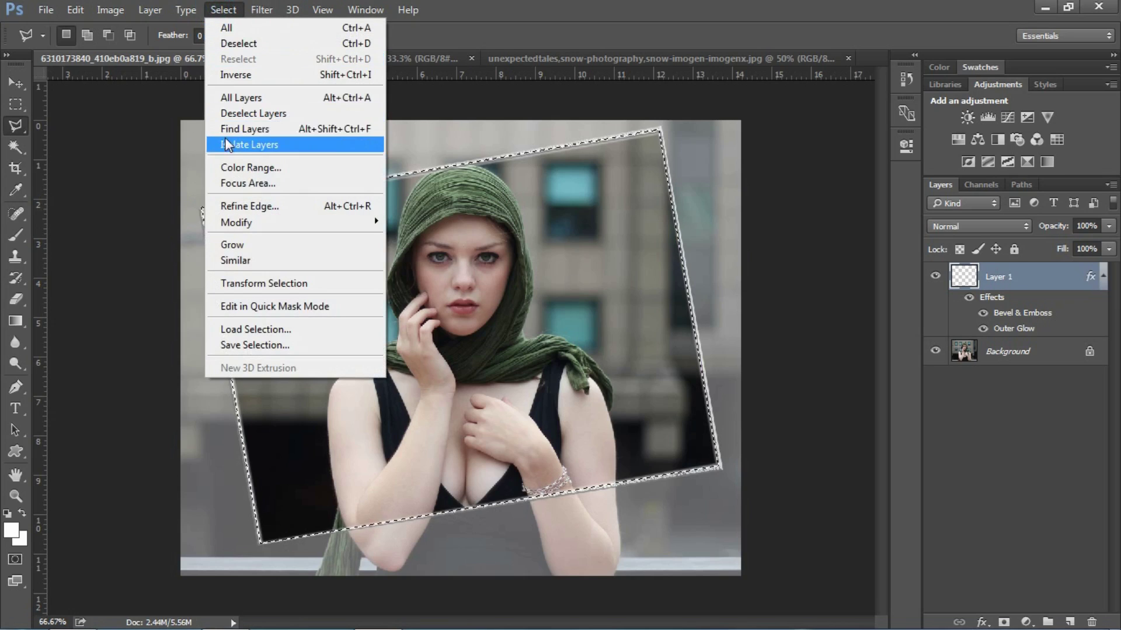
left_click(236, 74)
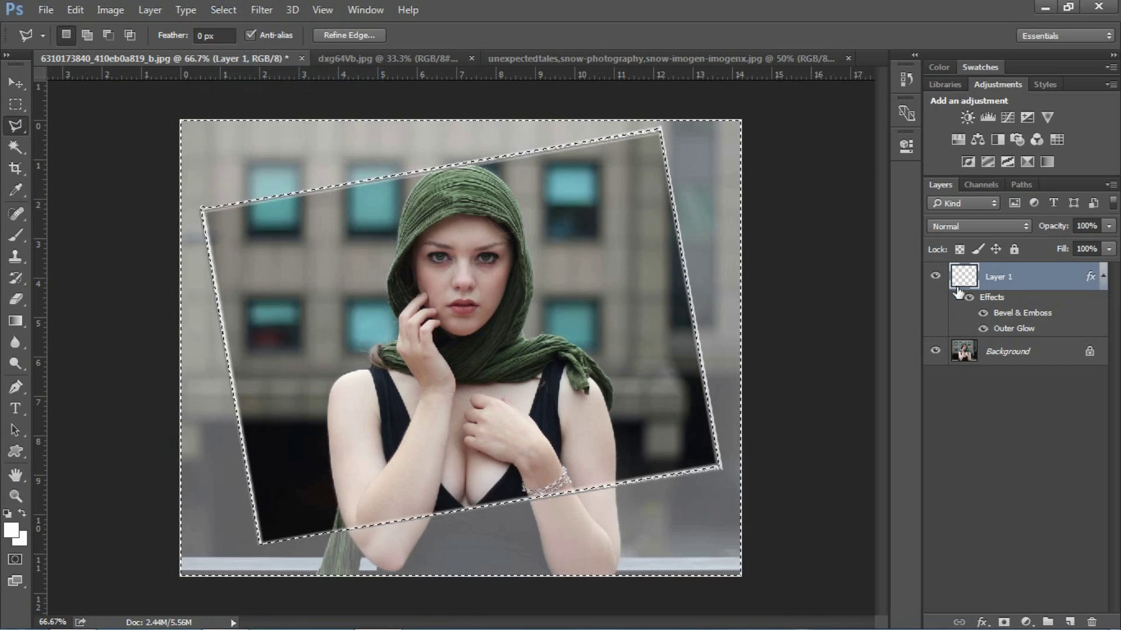
Add a Color Balance adjustment to the selected surroundings with midtones at Cyan-Red +82, Magenta-Green -29 and Yellow-Blue -25.
left_click(977, 141)
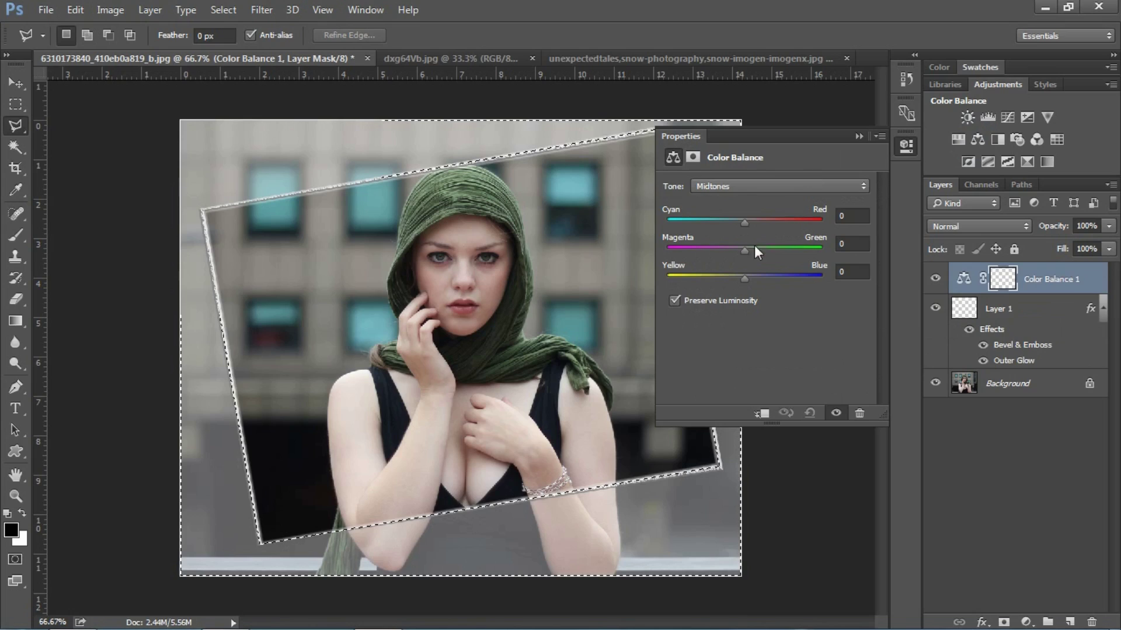
left_click_drag(746, 247, 684, 247)
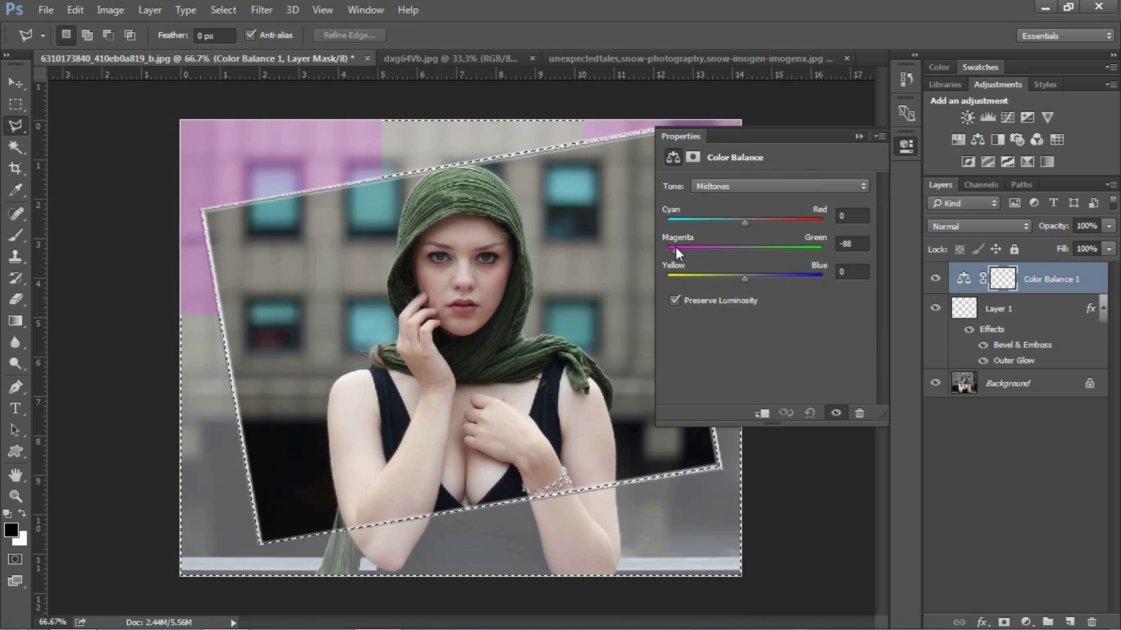
left_click_drag(696, 247, 809, 218)
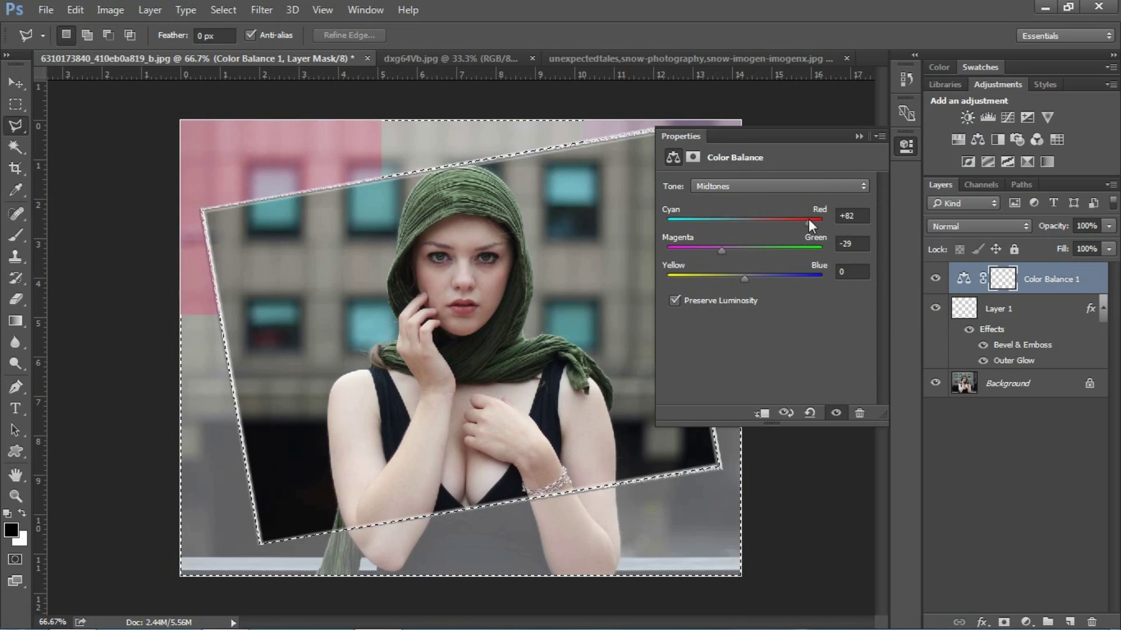
left_click_drag(744, 279, 704, 279)
left_click_drag(724, 303, 744, 298)
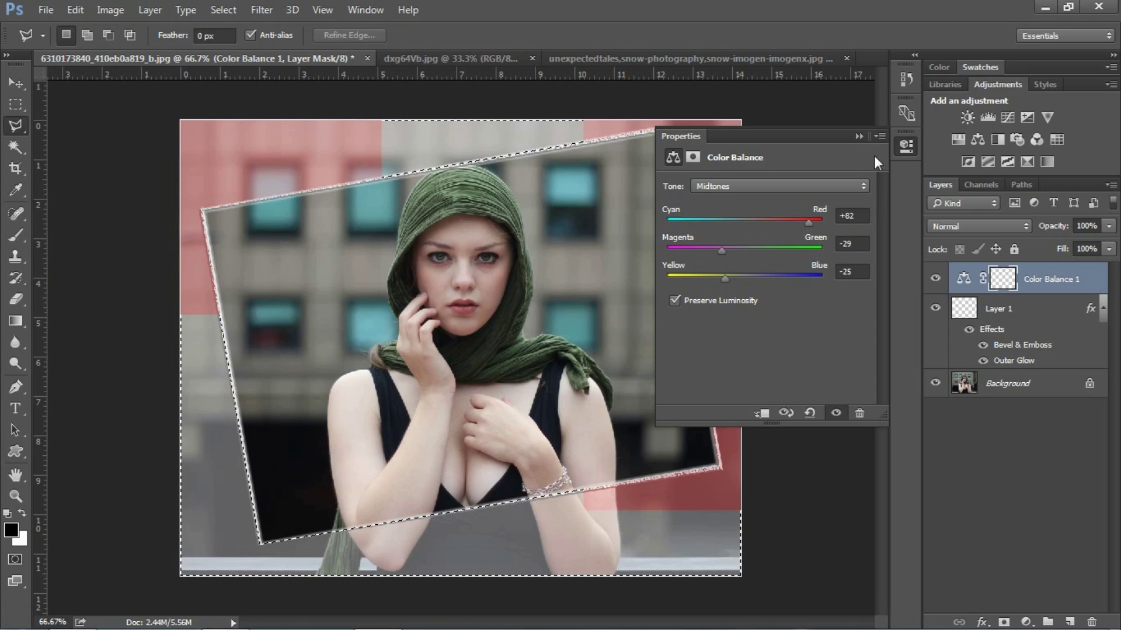
left_click(858, 136)
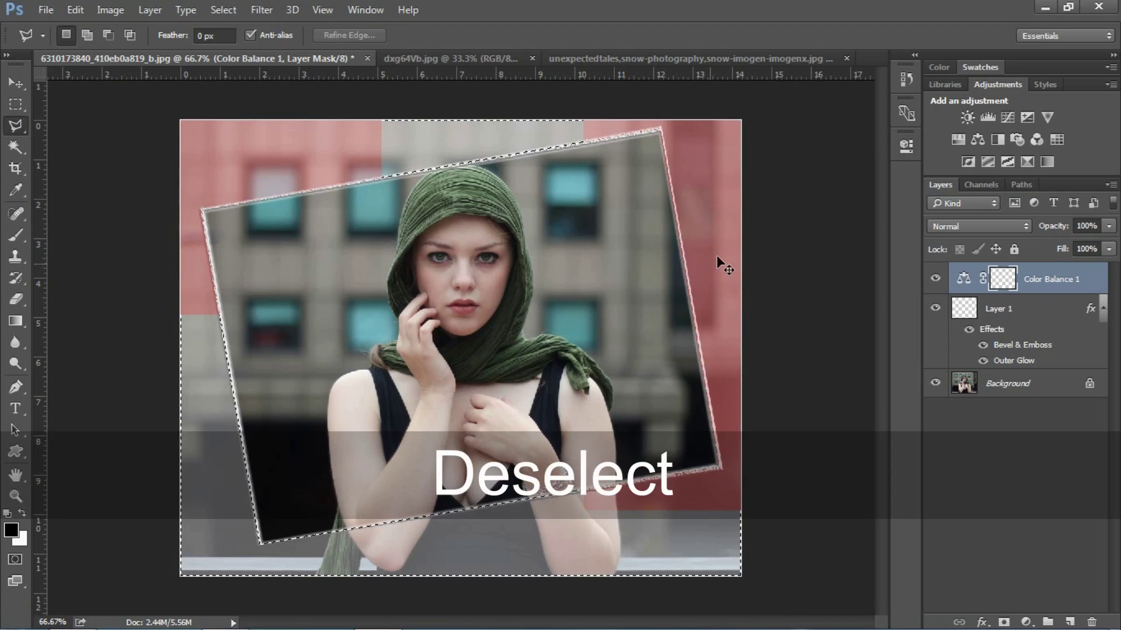
Switch to the Move tool and clear the selection around the tilted frame.
left_click(713, 258)
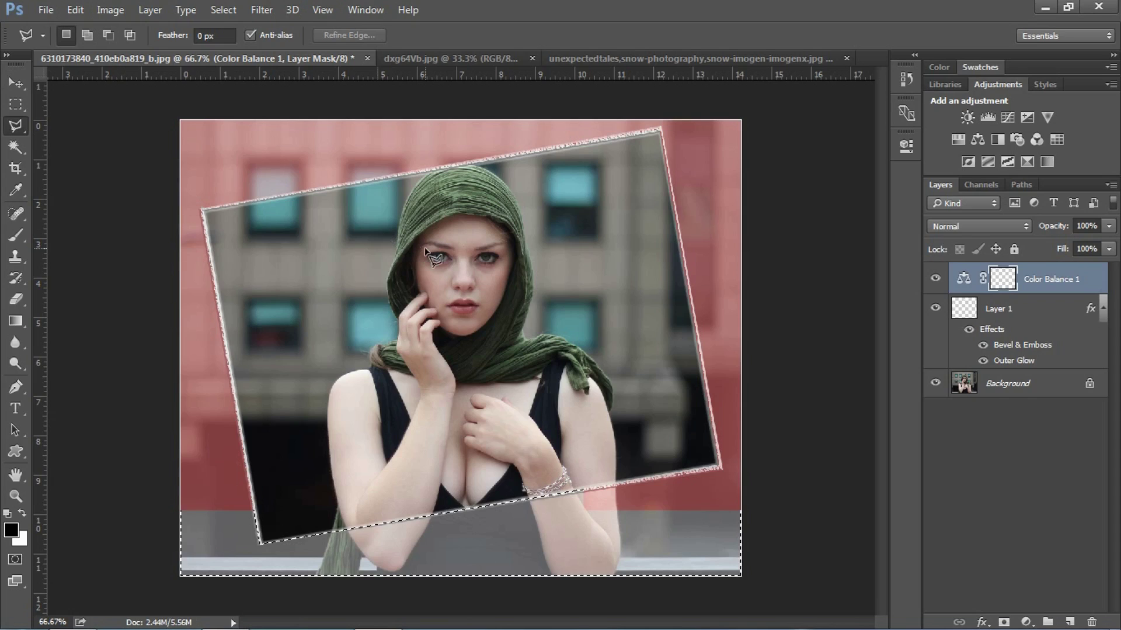
left_click(16, 83)
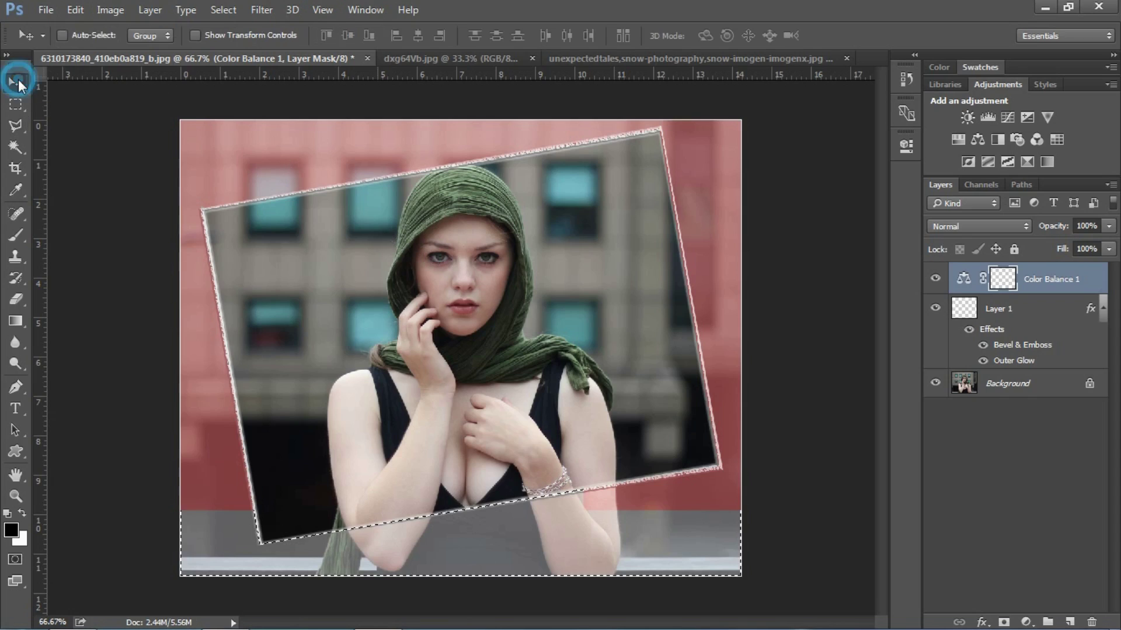
key("alt+BackSpace")
key("ctrl+d")
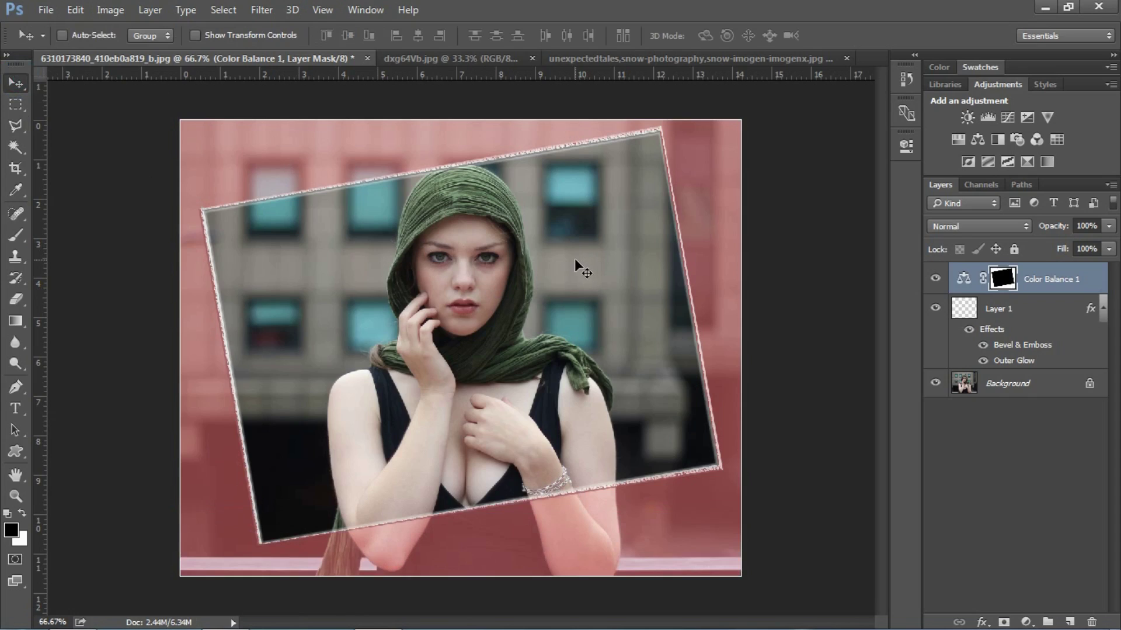